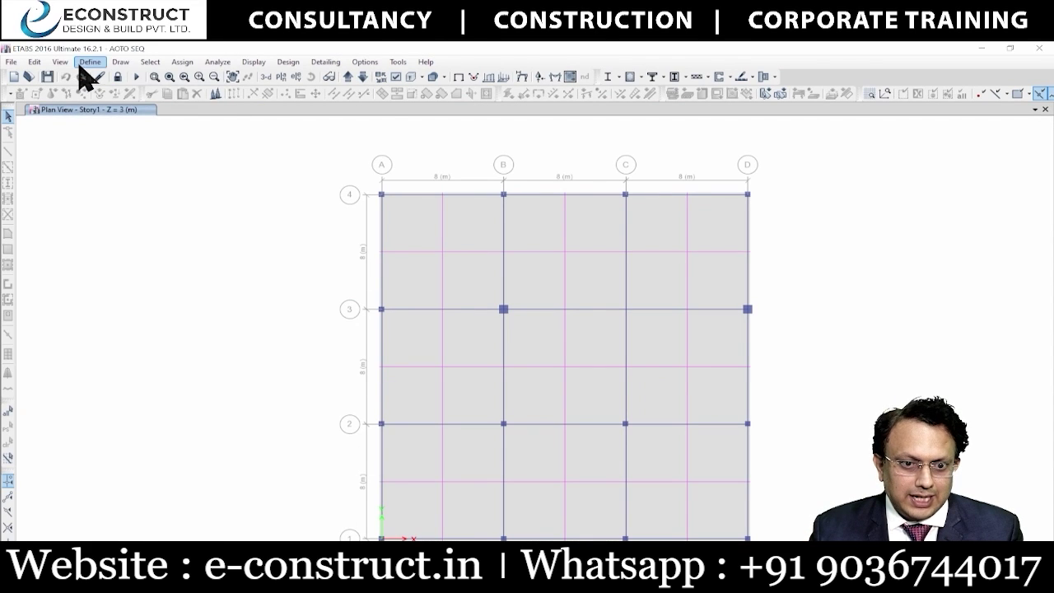
- Open the stage operations of the CREEP load case and view the operation types available for the Story1 entry
left_click(89, 63)
left_click(172, 333)
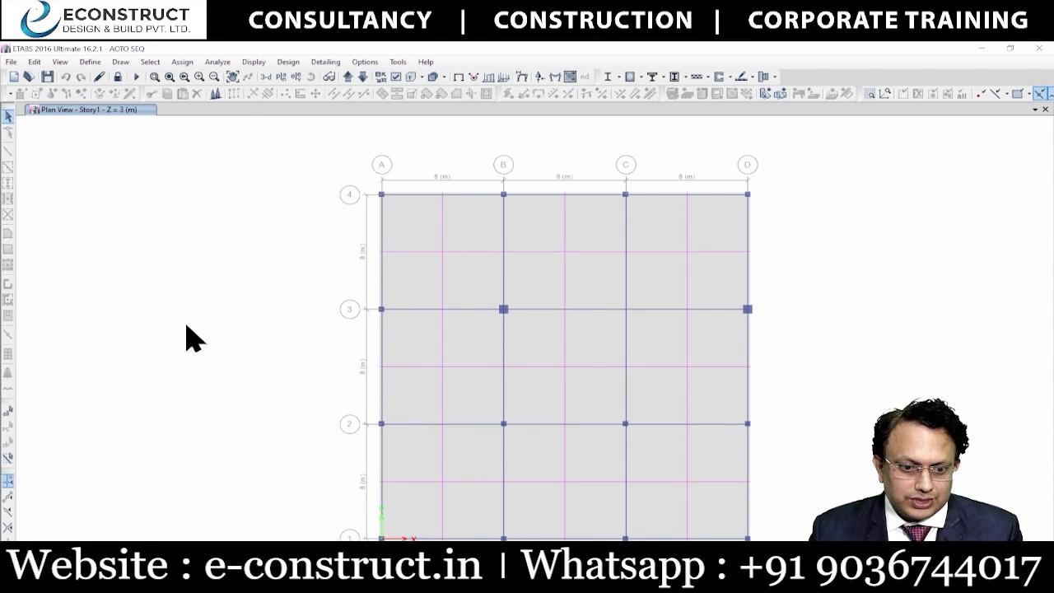
left_click(392, 306)
left_click(689, 283)
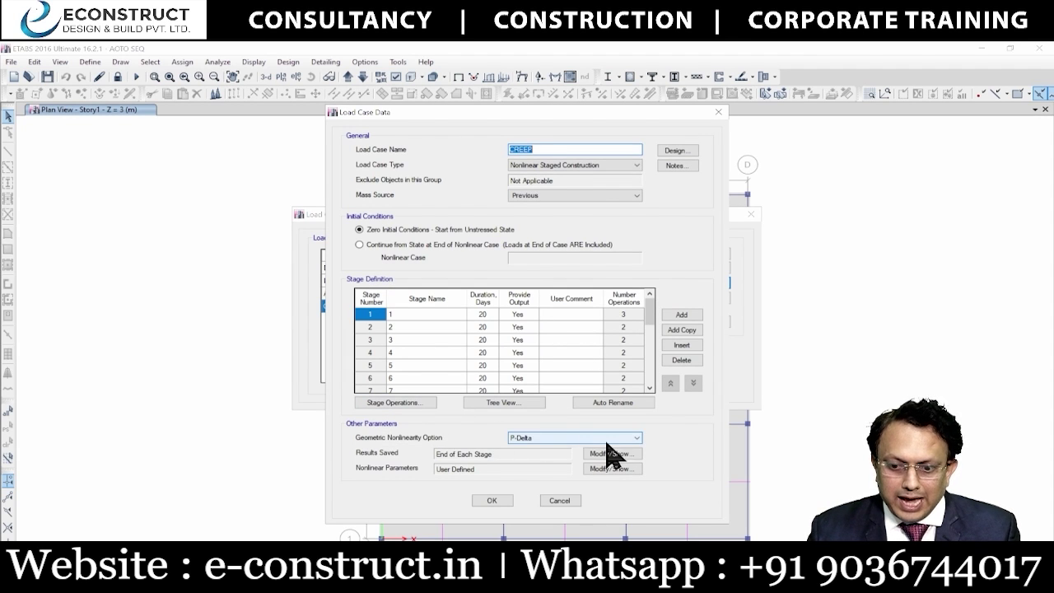
left_click(387, 403)
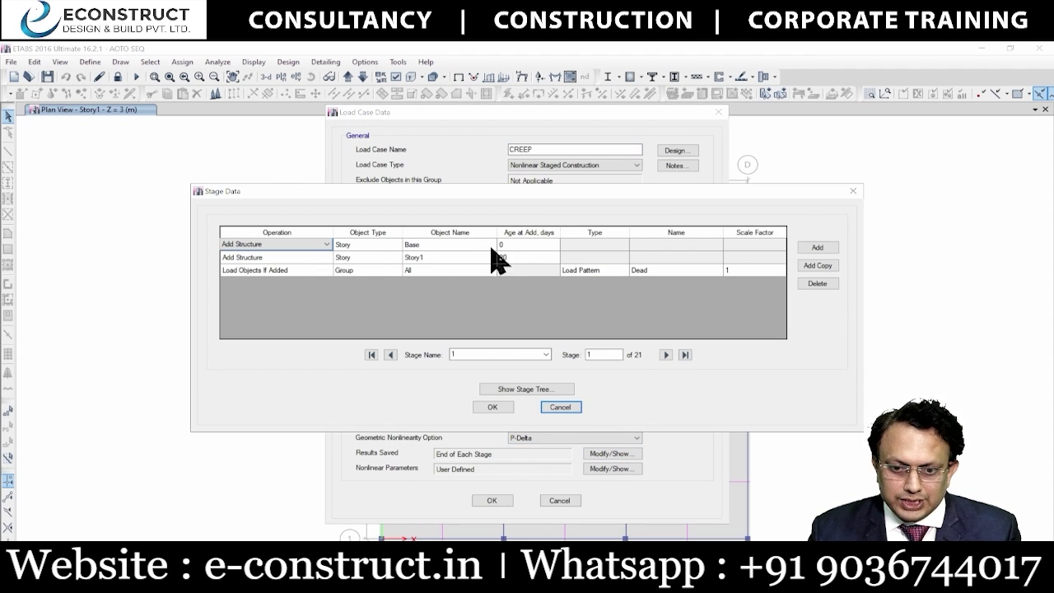
left_click(310, 256)
left_click(310, 257)
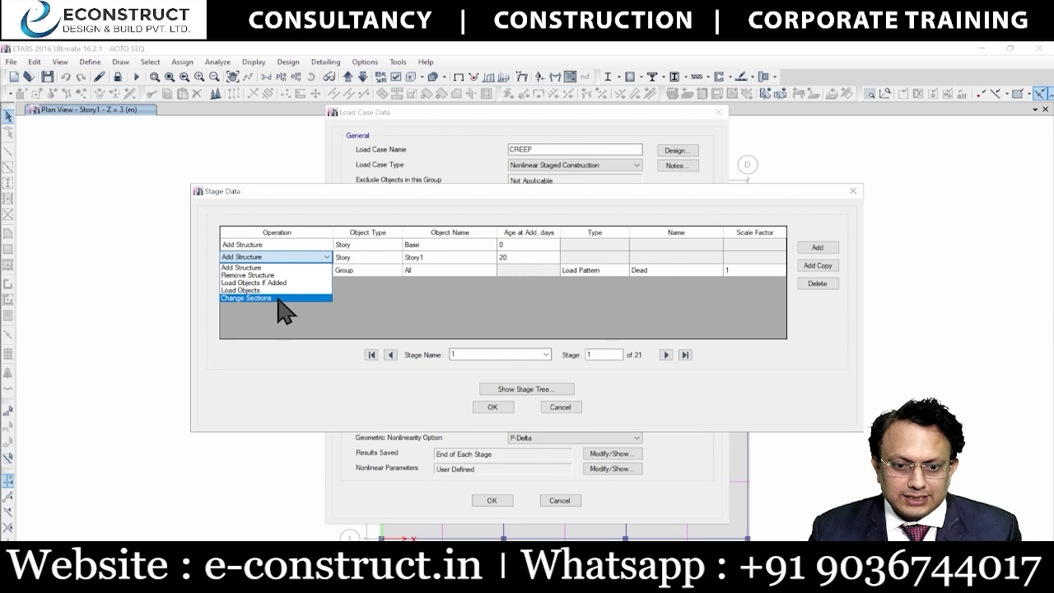
left_click(320, 201)
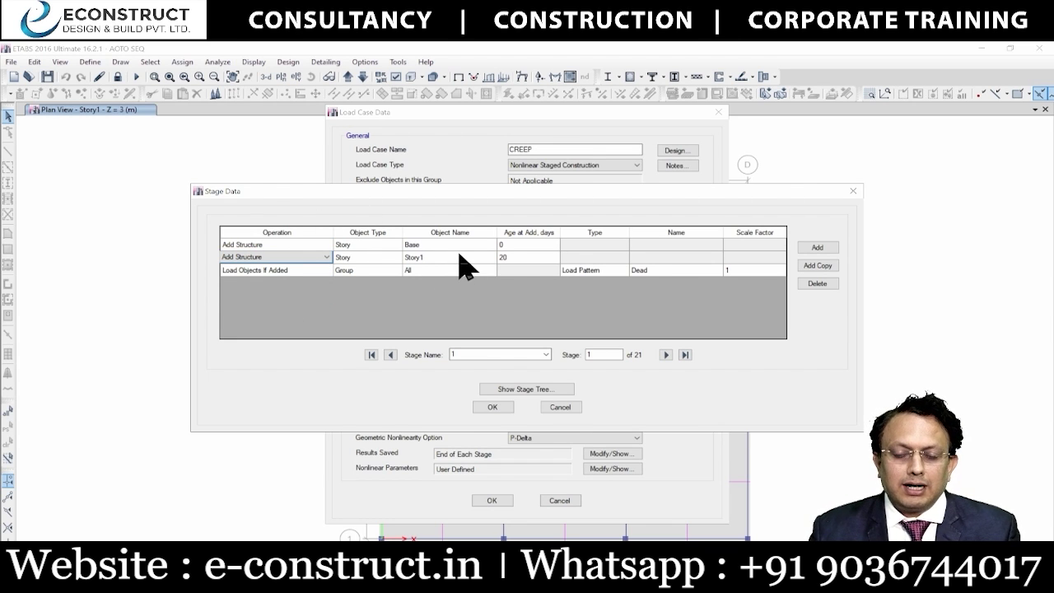
left_click_drag(456, 198, 417, 200)
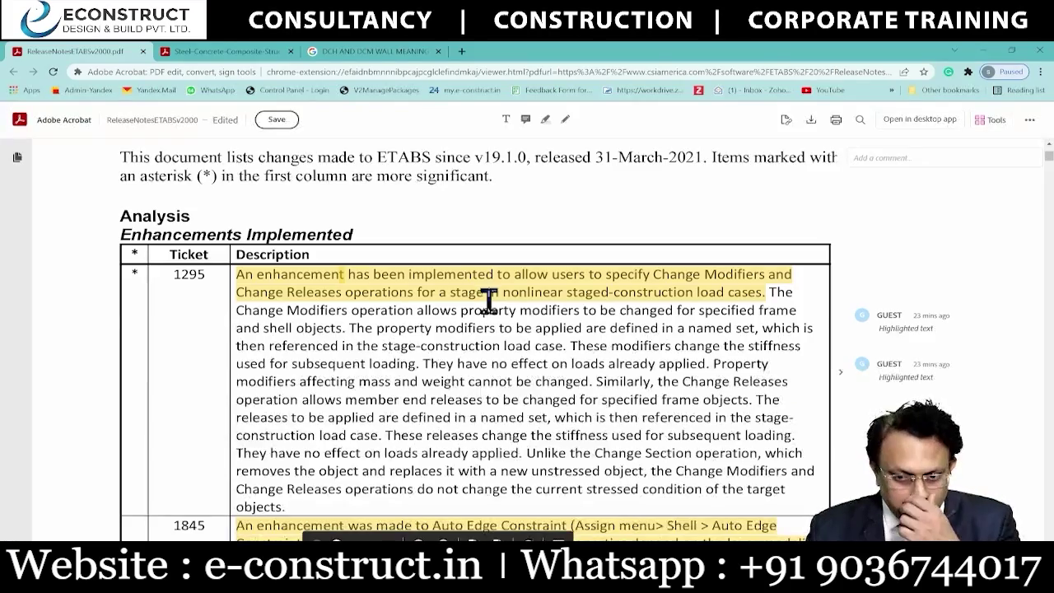
- Read the staged-construction enhancement in the ETABS v20 release notes, and close the CREEP load case in ETABS without saving changes
scroll(489, 301, "down", 3)
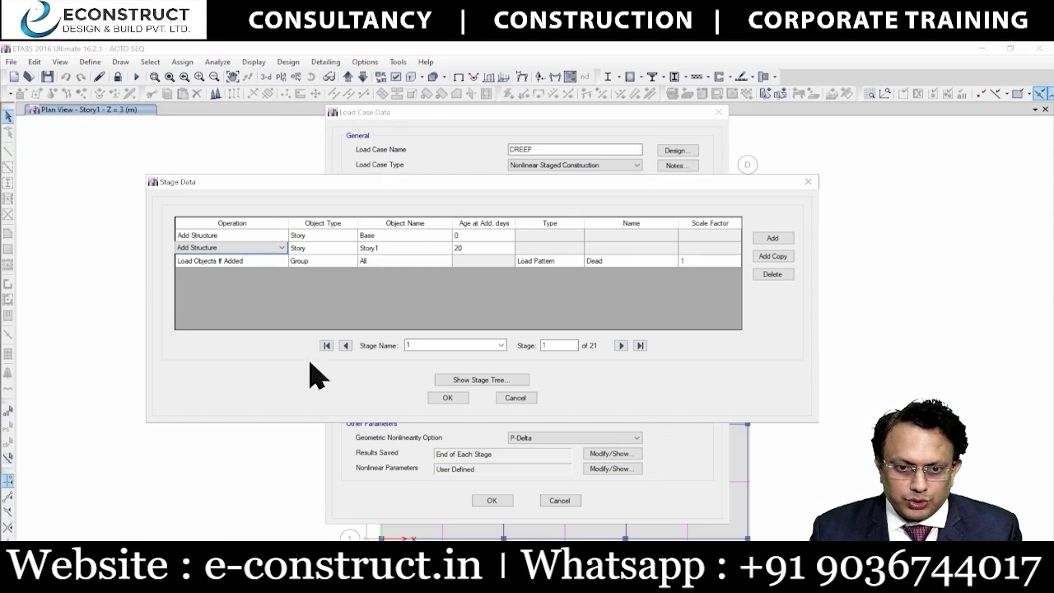
left_click(515, 400)
left_click(560, 500)
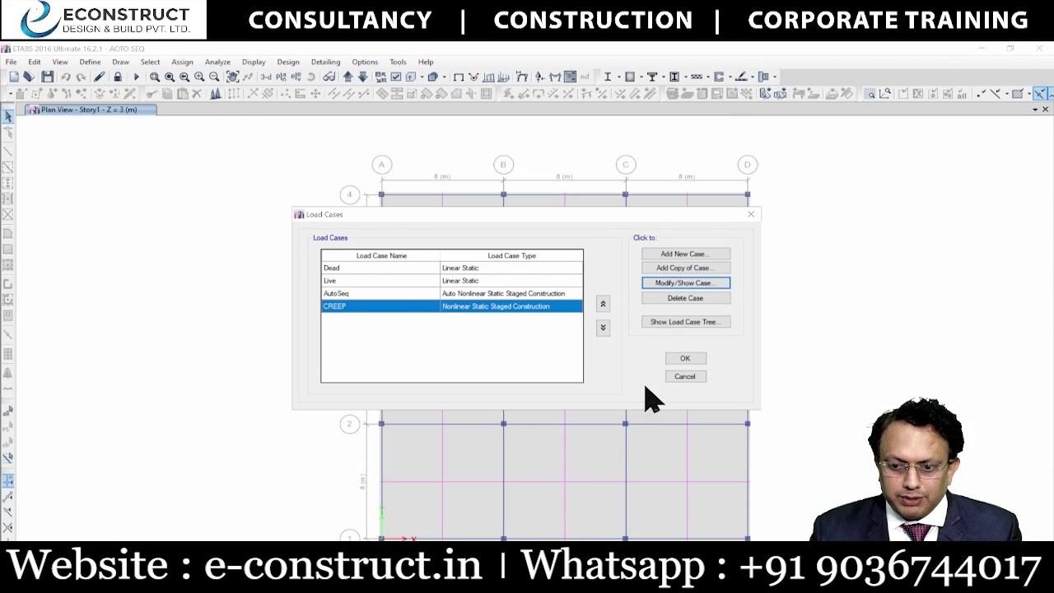
left_click(674, 374)
left_click(90, 64)
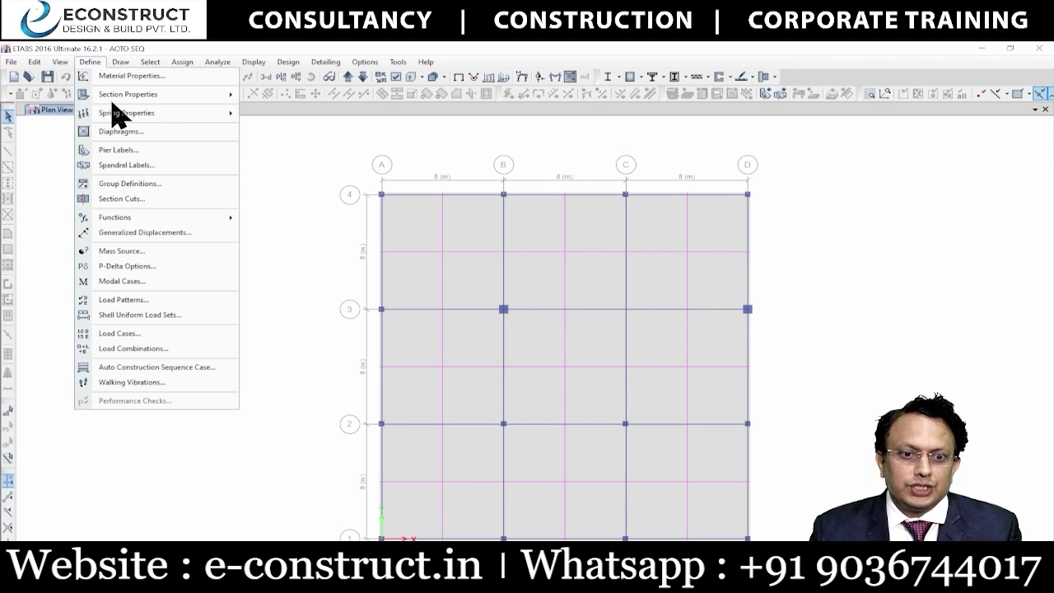
mouse_move(151, 97)
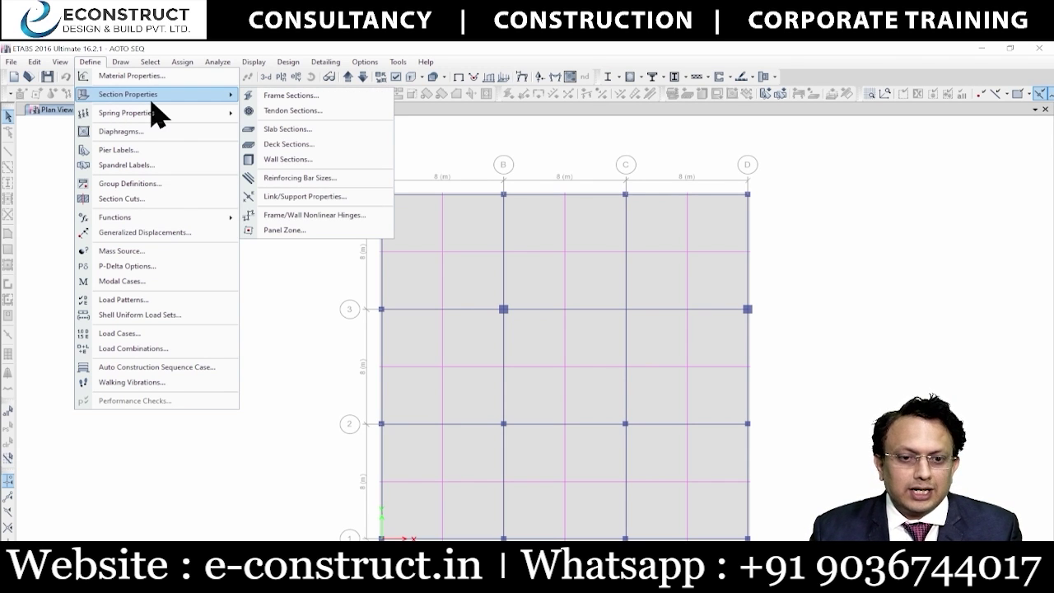
left_click(292, 132)
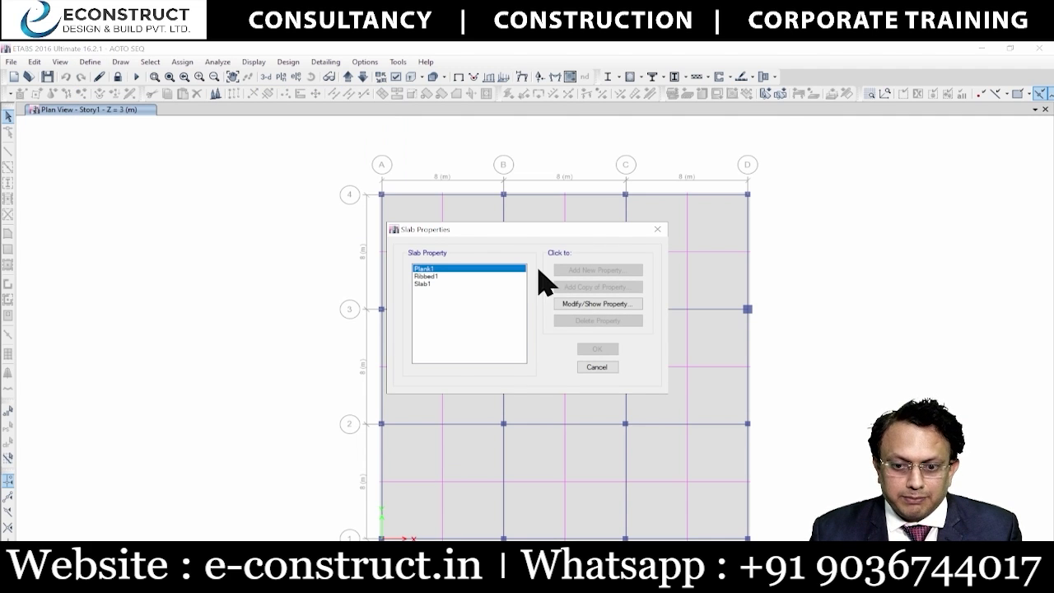
left_click(601, 367)
- Unlock the model and open the list of slab section properties
left_click(117, 77)
left_click(547, 362)
left_click(90, 62)
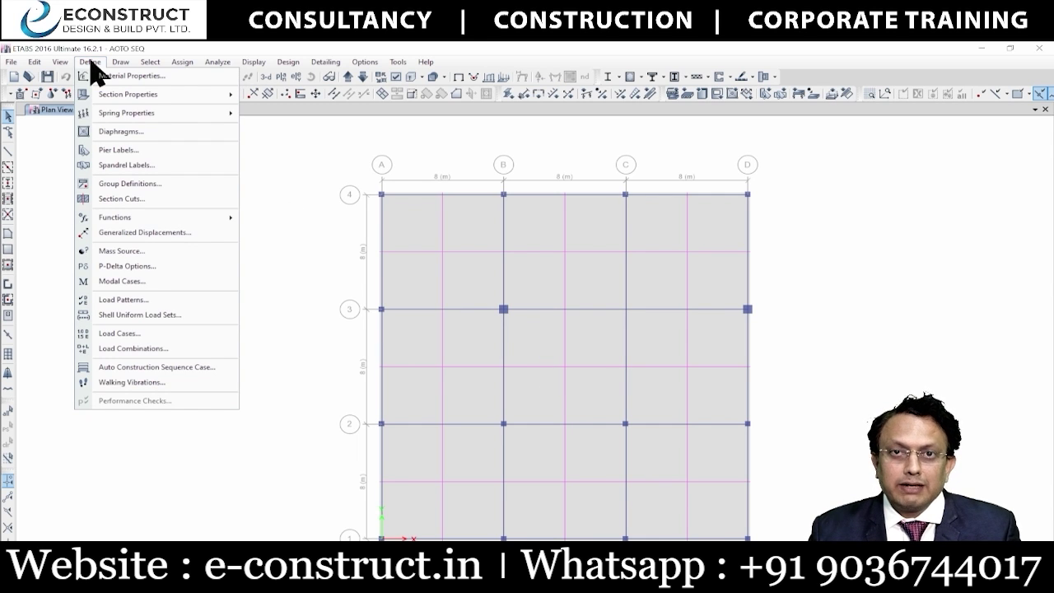
mouse_move(208, 97)
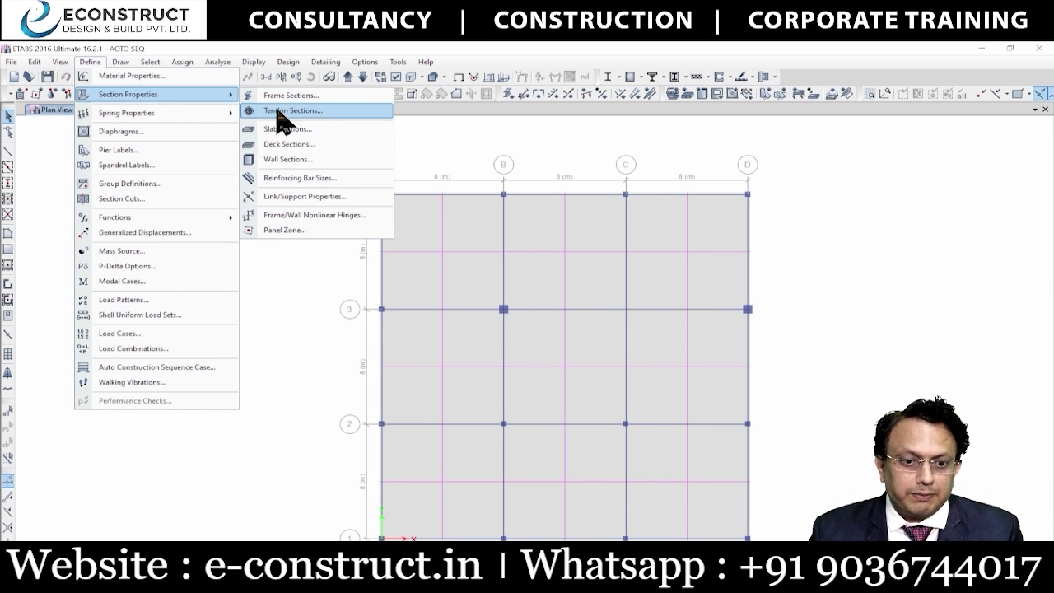
left_click(325, 130)
left_click_drag(571, 230, 354, 94)
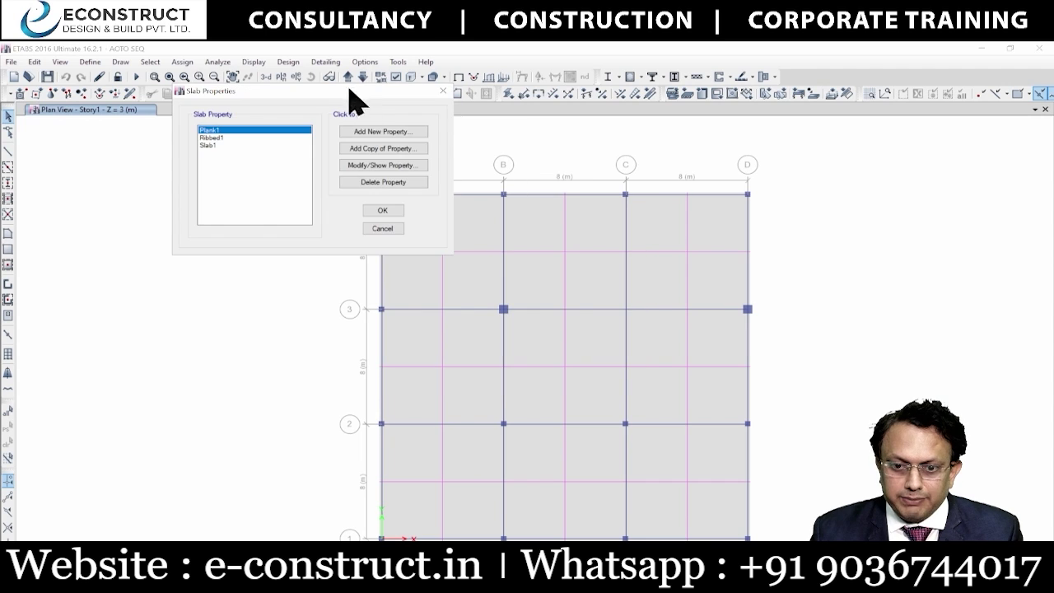
- Add a new slab property with the Layered modeling type and generate its layers with the parametric quick start
left_click(395, 132)
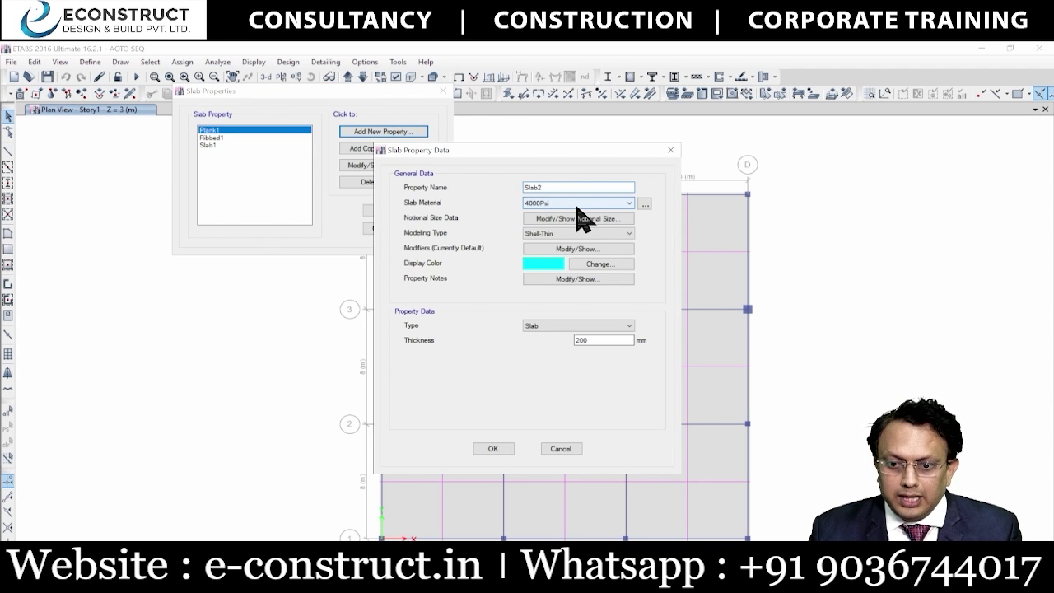
left_click(563, 449)
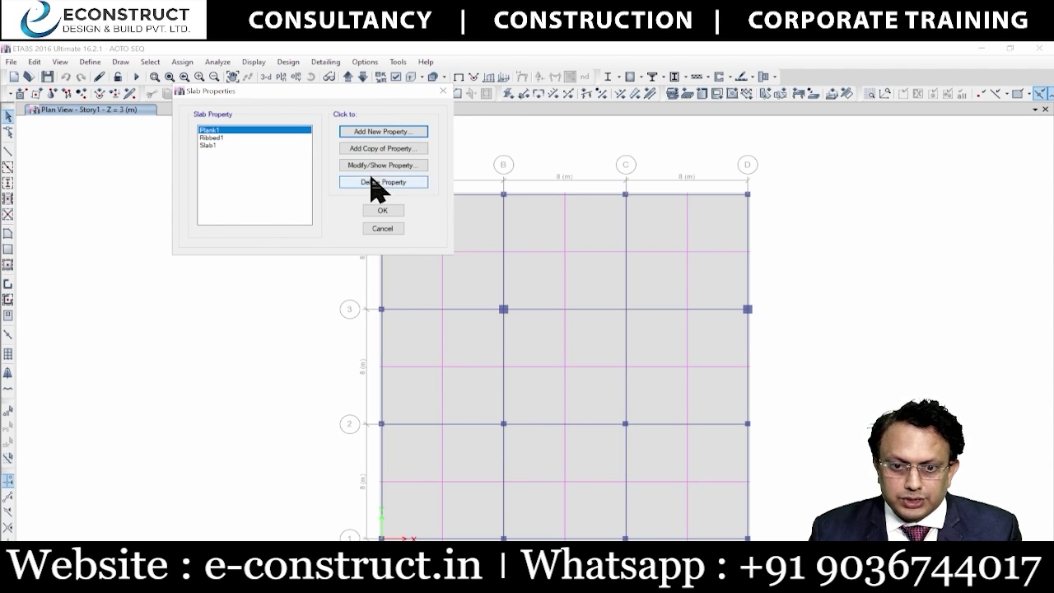
left_click(374, 133)
left_click(536, 234)
left_click(560, 274)
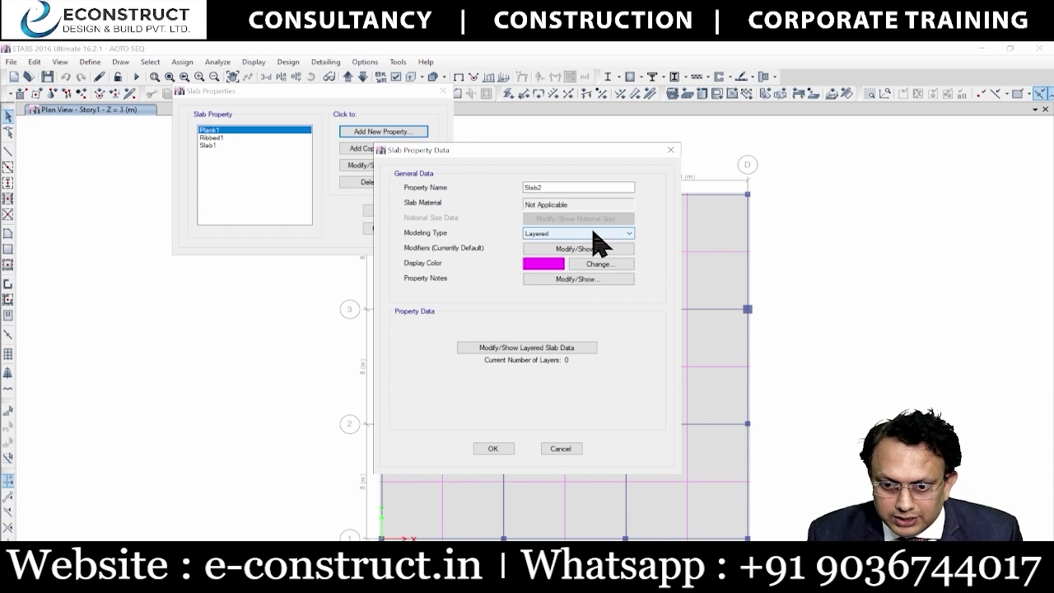
left_click(546, 348)
left_click(767, 396)
left_click(745, 398)
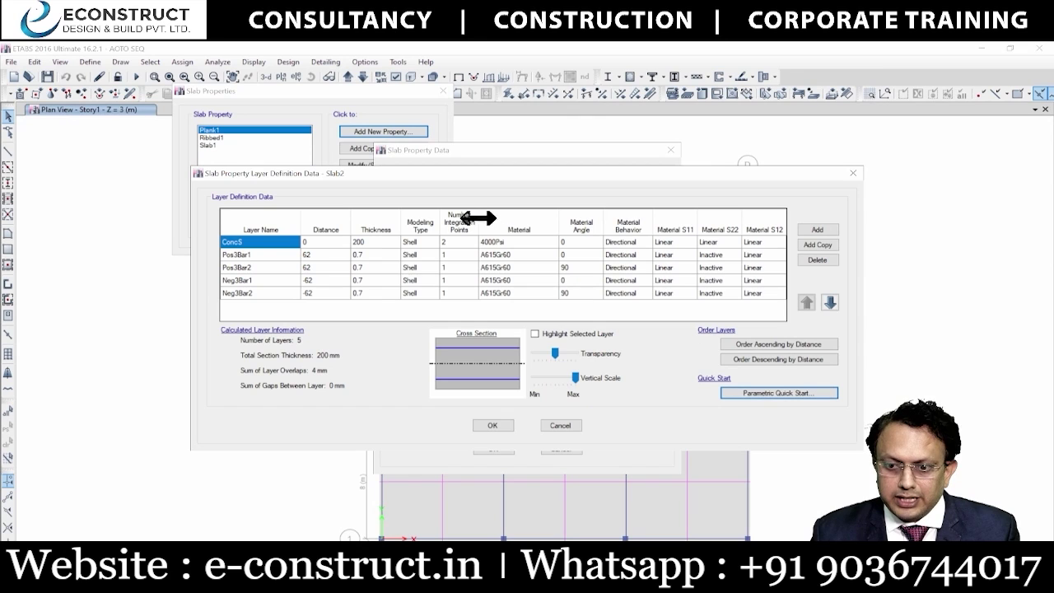
- Set the modeling type of the Pos3Bar1 layer to Membrane
left_click(420, 255)
left_click(425, 256)
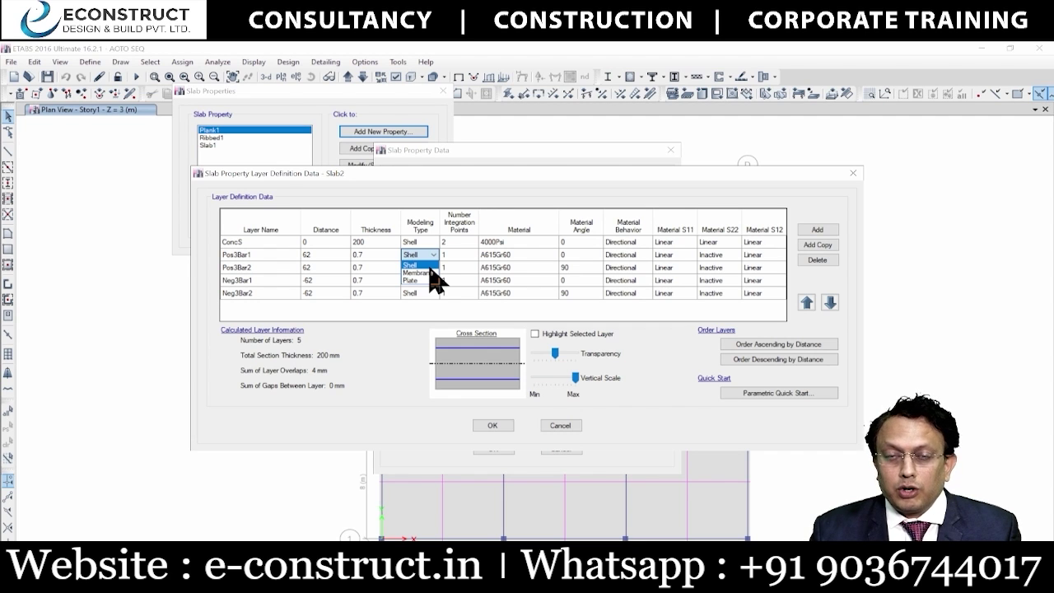
left_click(427, 266)
left_click(430, 254)
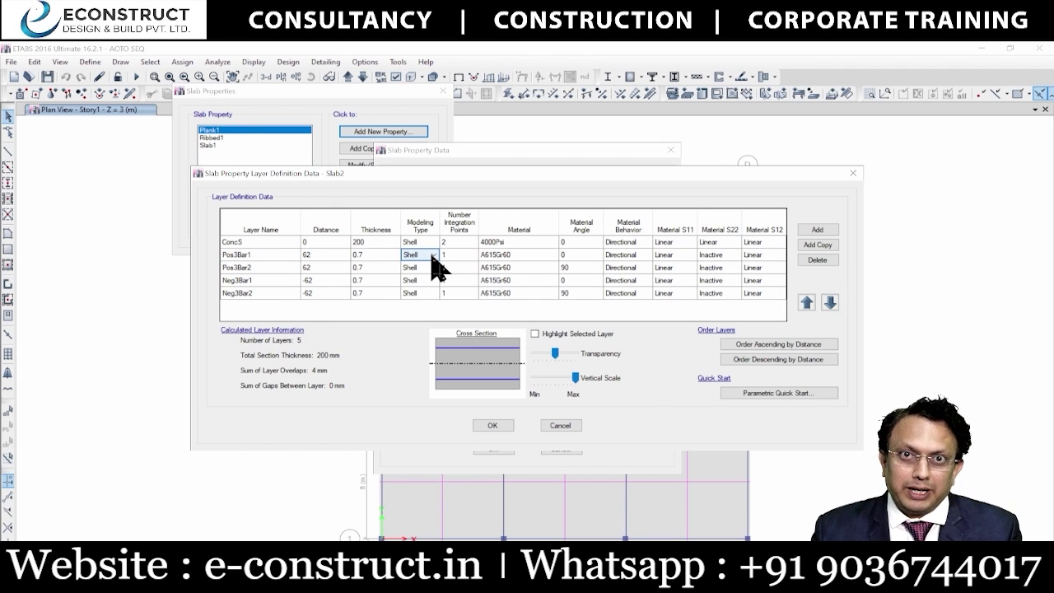
left_click(431, 255)
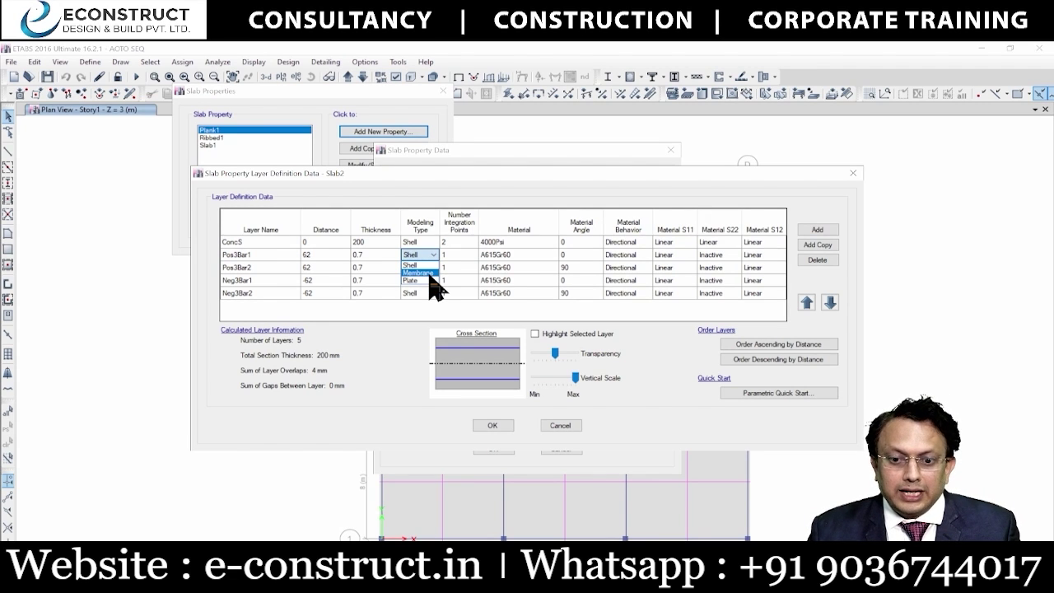
left_click(430, 273)
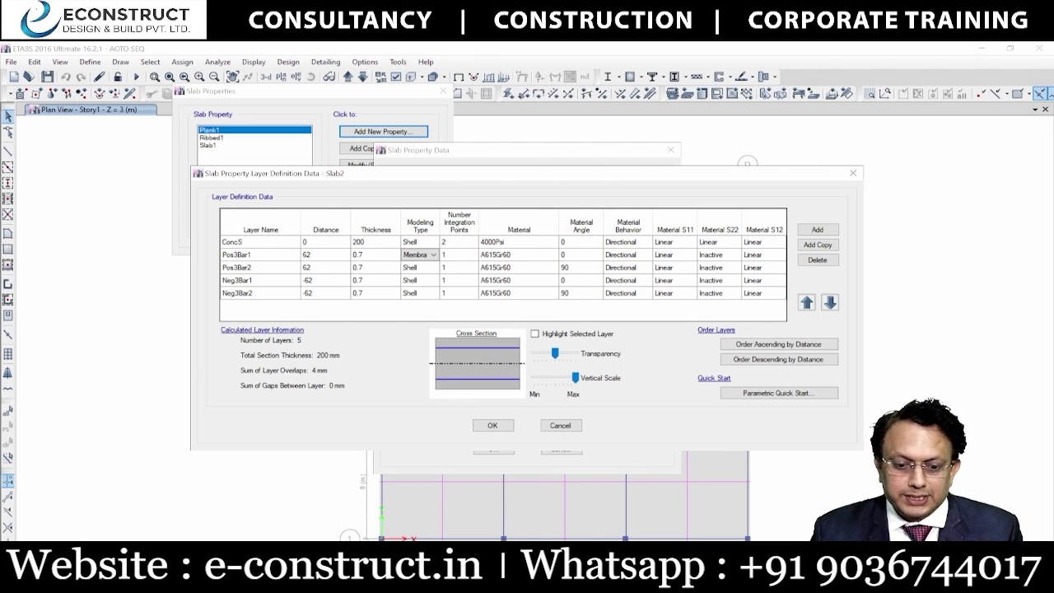
- Switch to the ETABS release notes in the browser and read the analysis enhancements from ticket 1845 to ticket 6642
mouse_move(202, 580)
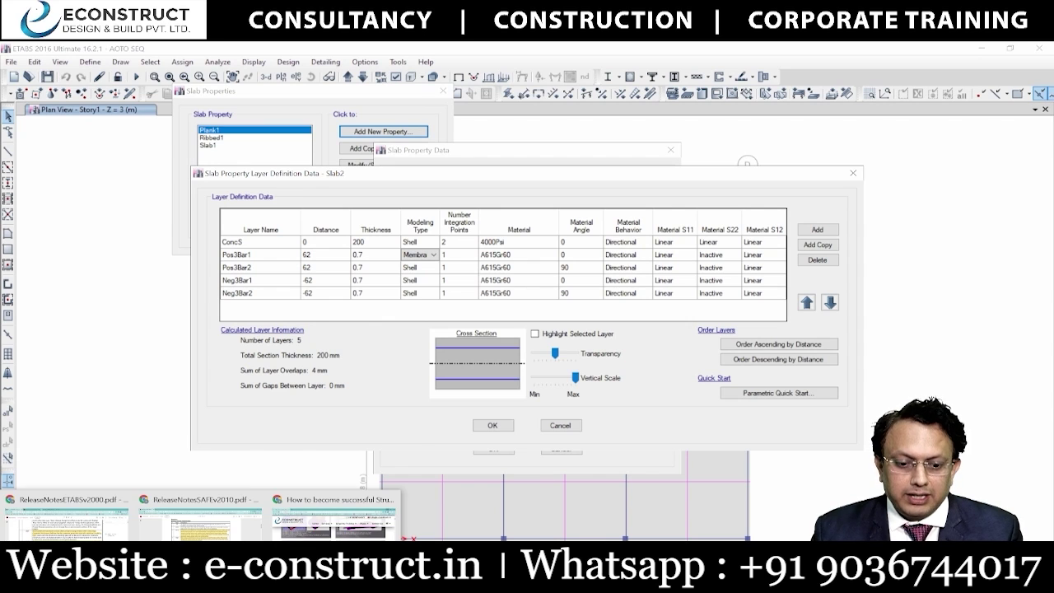
left_click(79, 537)
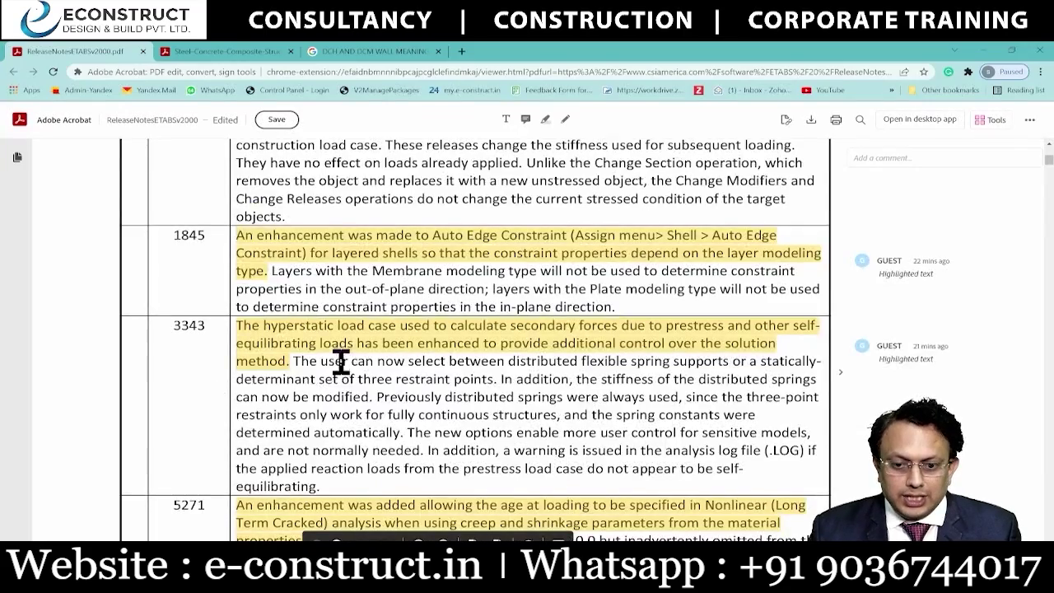
scroll(346, 387, "down", 3)
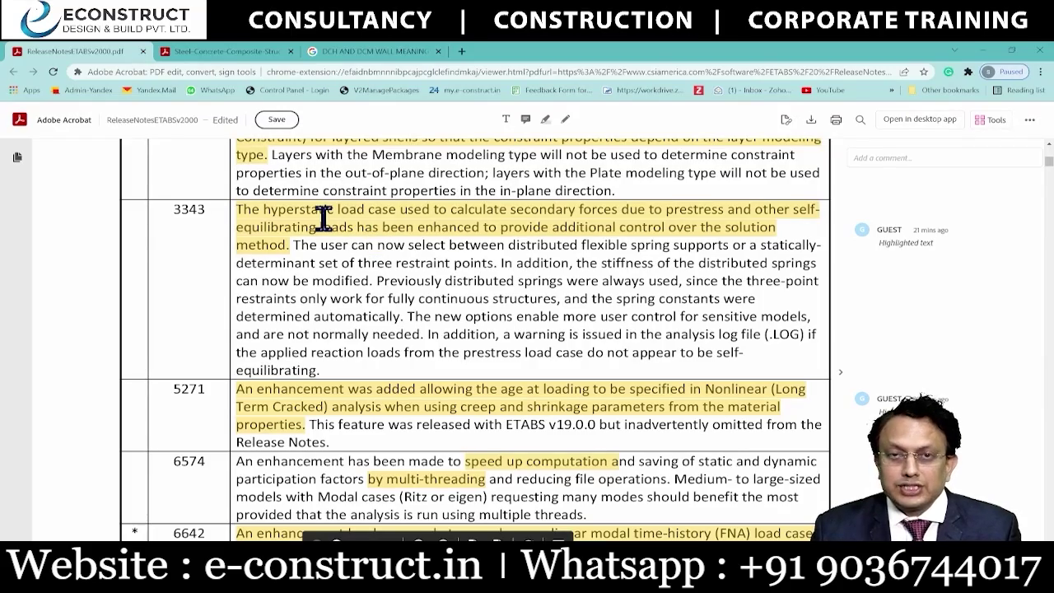
scroll(325, 247, "down", 3)
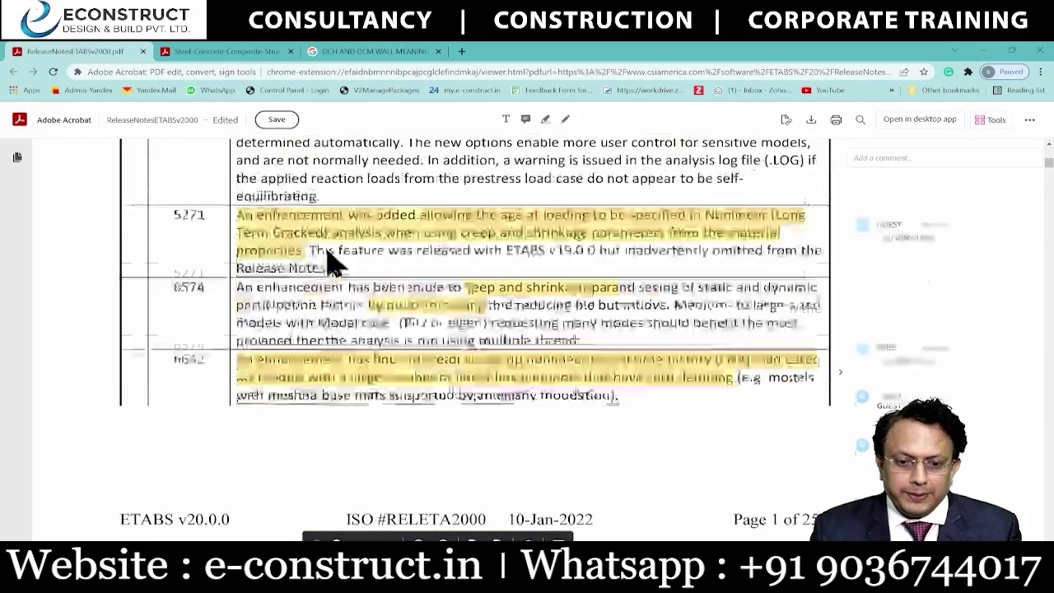
scroll(317, 247, "up", 4)
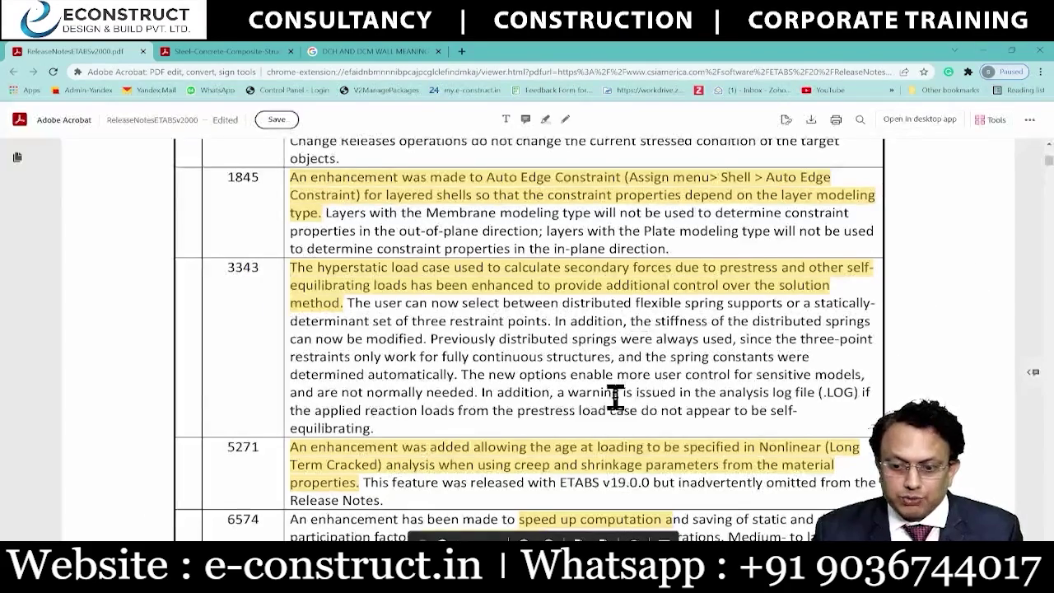
scroll(615, 400, "down", 3)
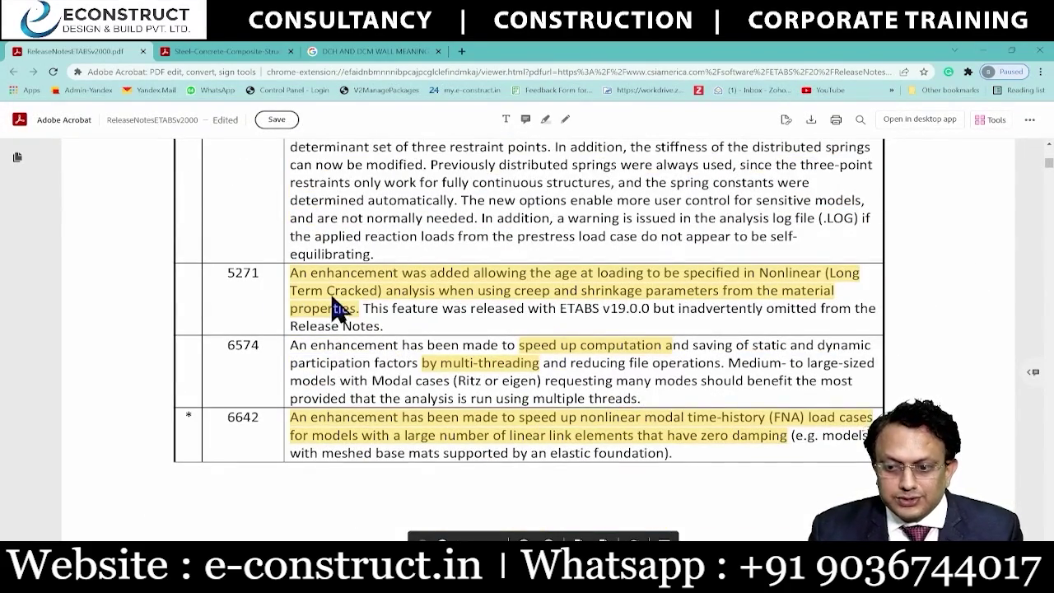
scroll(449, 321, "up", 1)
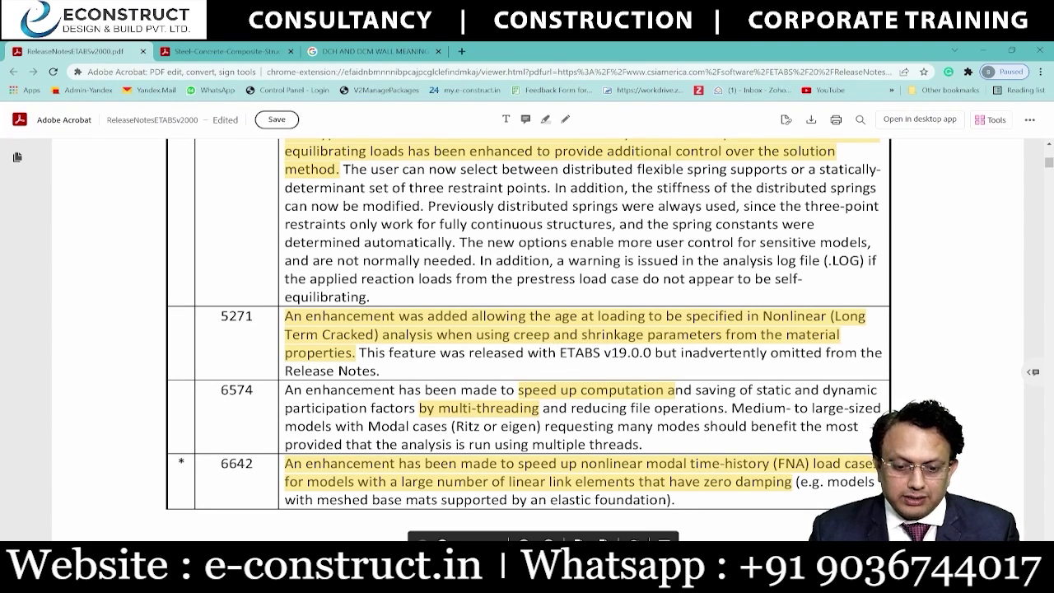
- Return to ETABS, discard the new layered slab definition and close the slab properties
left_click(457, 507)
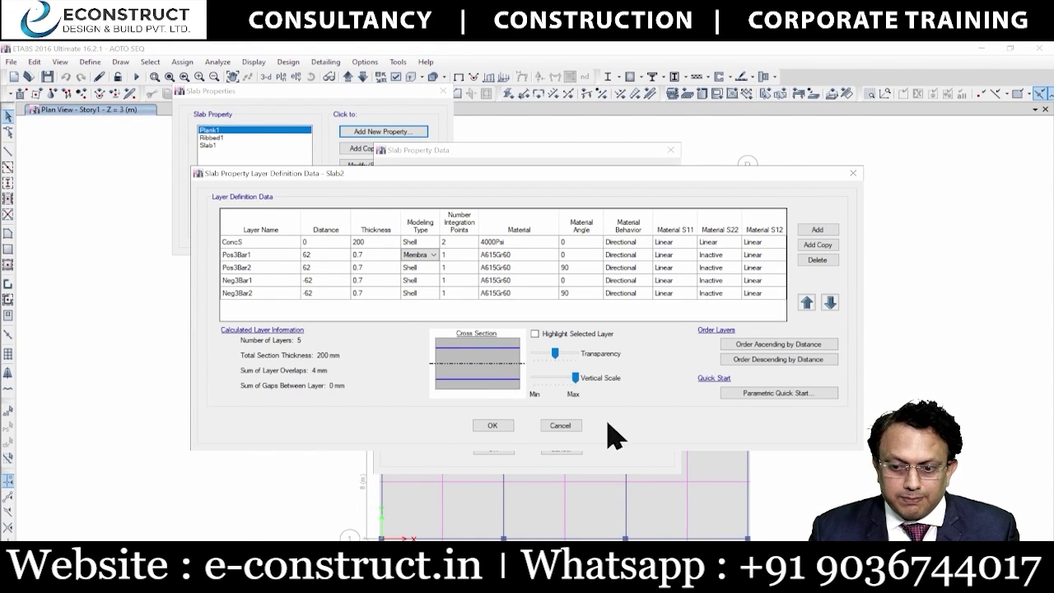
left_click(560, 425)
left_click(563, 447)
left_click(387, 227)
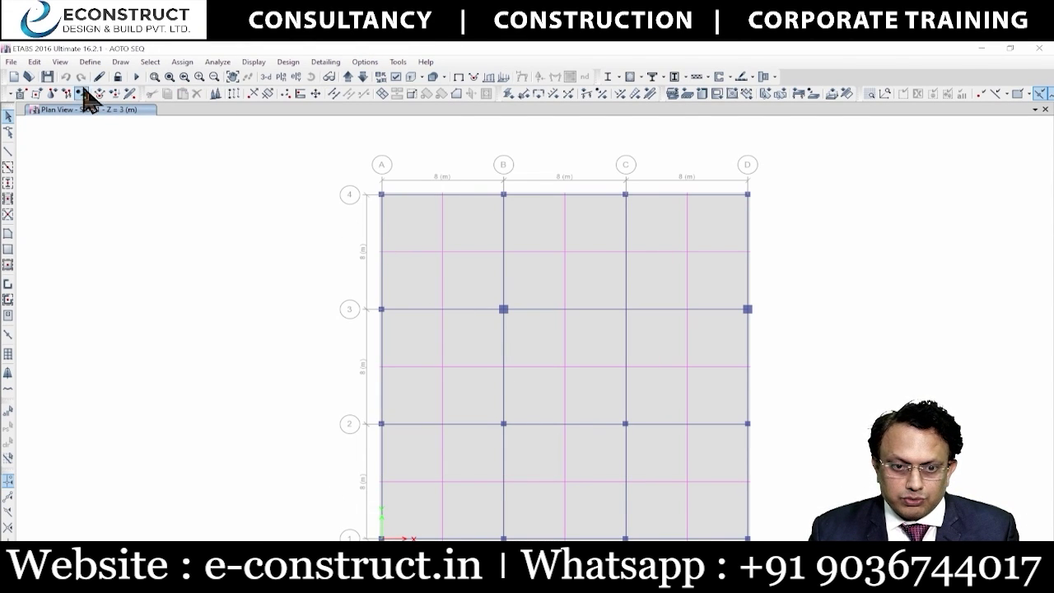
- Open the CREEP staged construction load case and display the operations of its stage 3
left_click(90, 62)
left_click(139, 329)
left_click(375, 308)
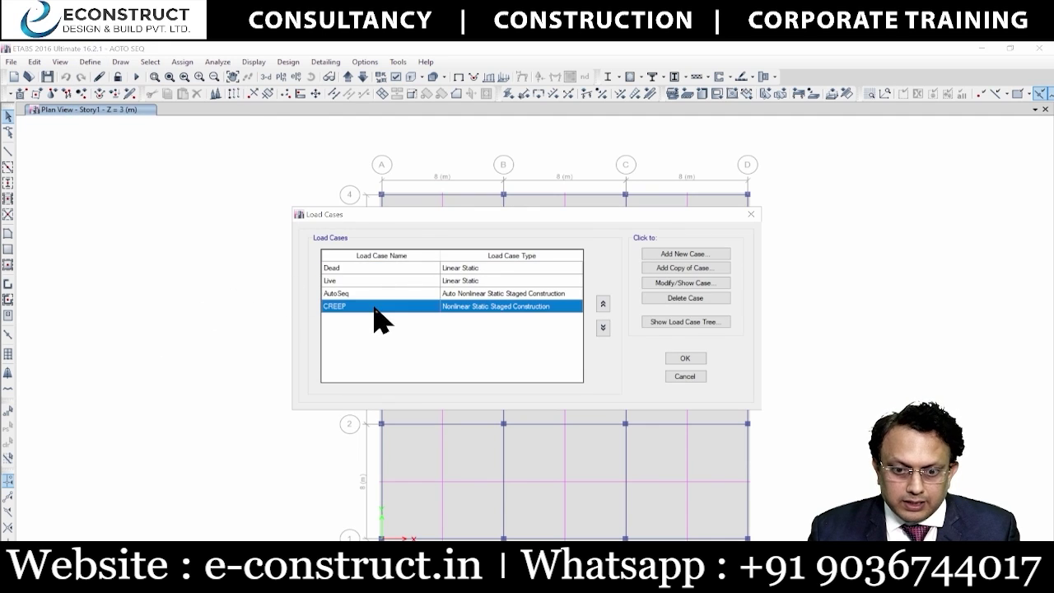
left_click(686, 283)
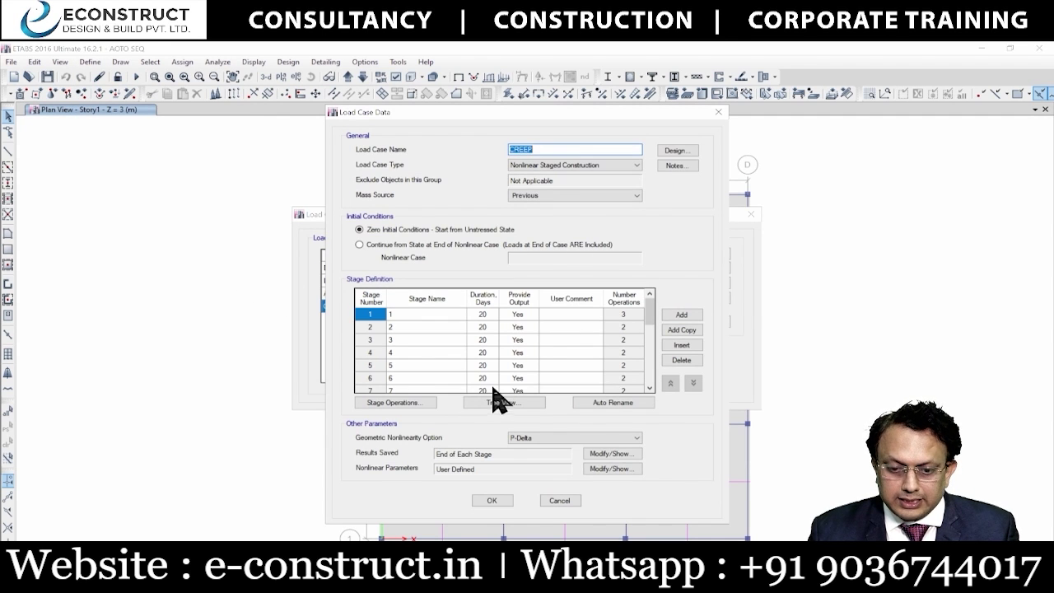
left_click(484, 339)
key("Up")
key("Up")
left_click(491, 339)
left_click(403, 403)
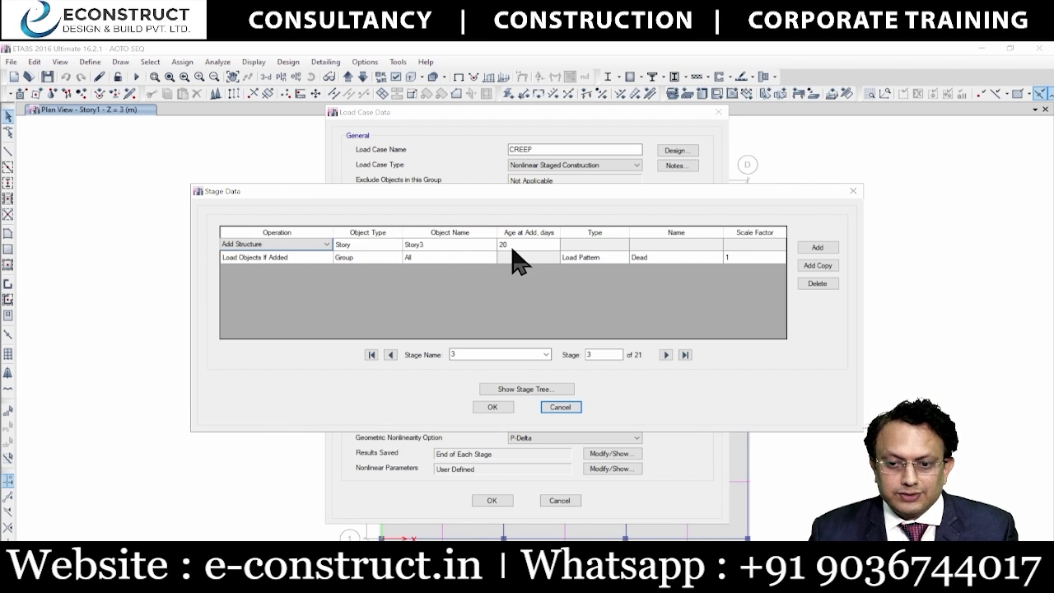
- Compare the age at add of Story3 with the stage durations and close the stage 3 operations without changes
left_click(519, 246)
left_click(521, 244)
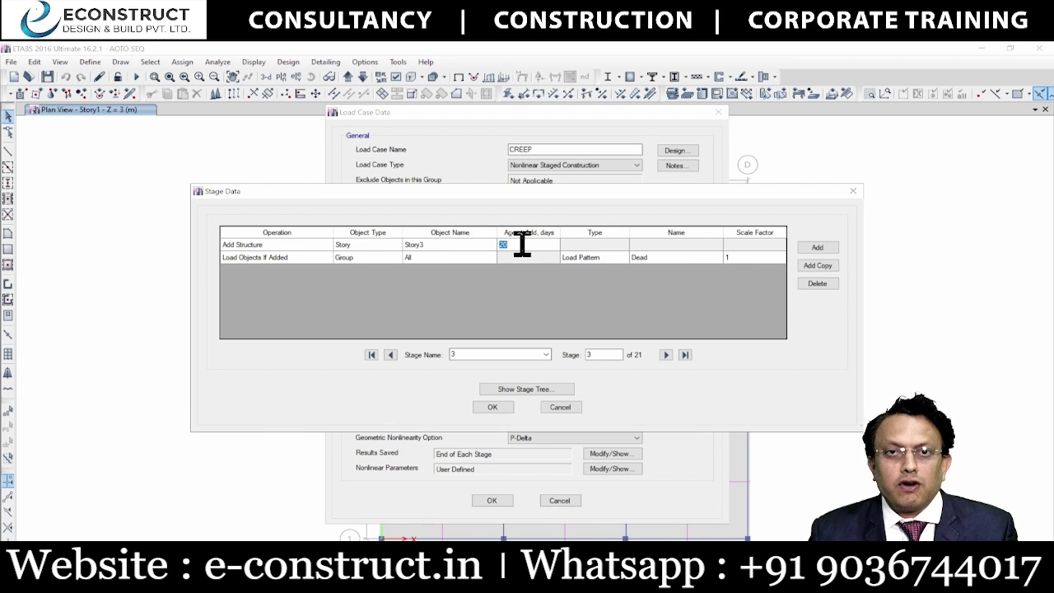
left_click_drag(543, 195, 250, 62)
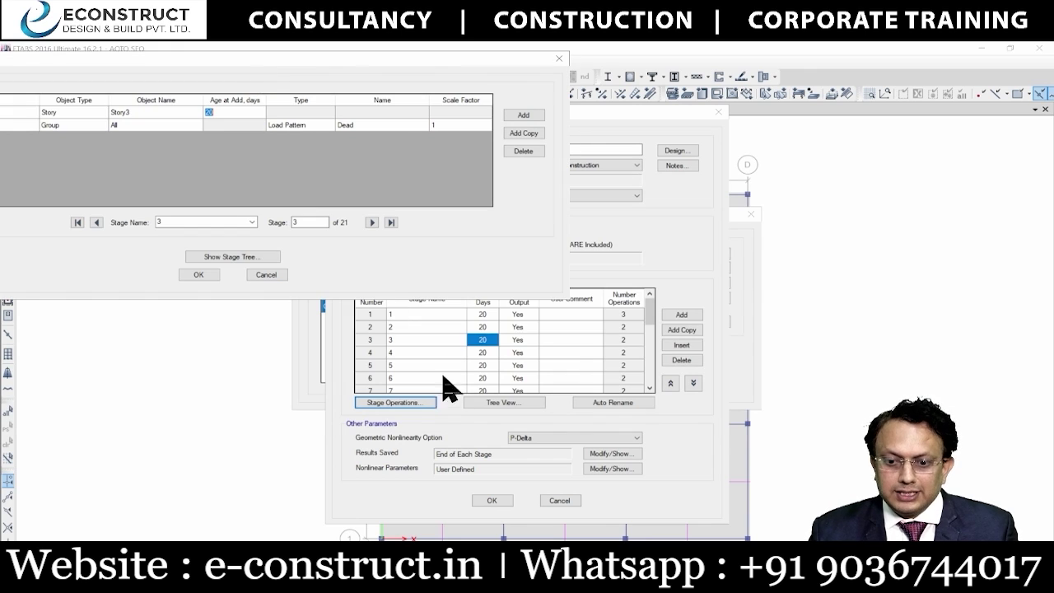
left_click_drag(486, 64, 439, 55)
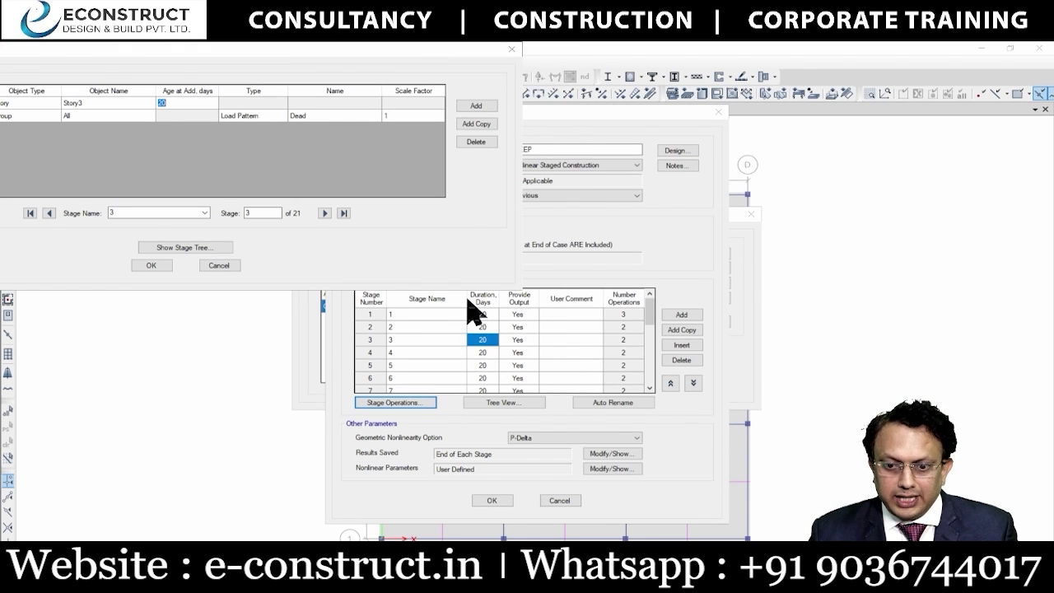
left_click(233, 265)
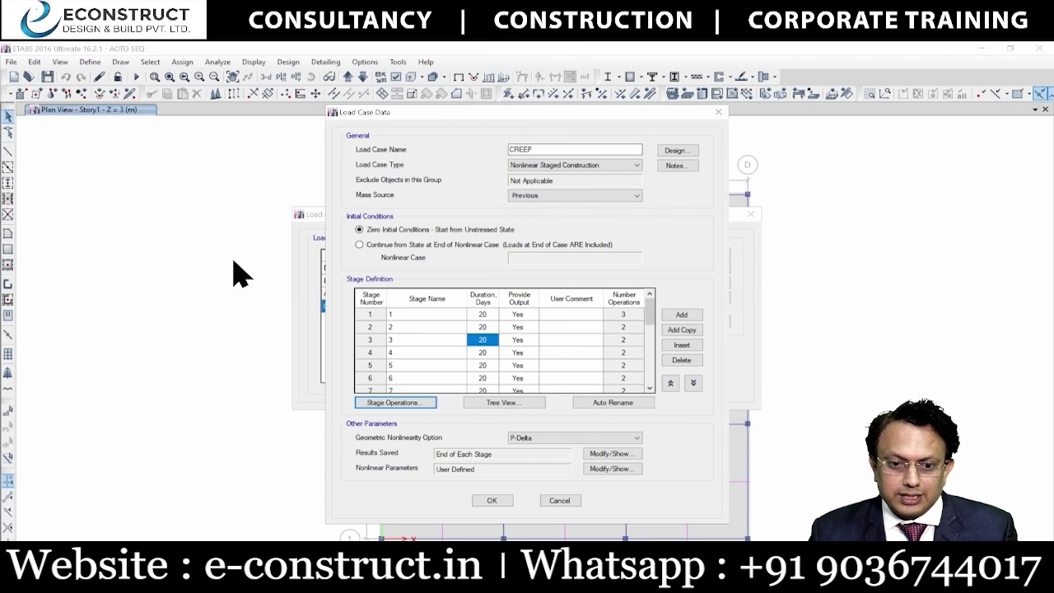
- Inspect the age at add for Story4 in the stage 4 operations and close the load case definitions without changes
left_click(482, 352)
left_click(412, 403)
left_click(527, 246)
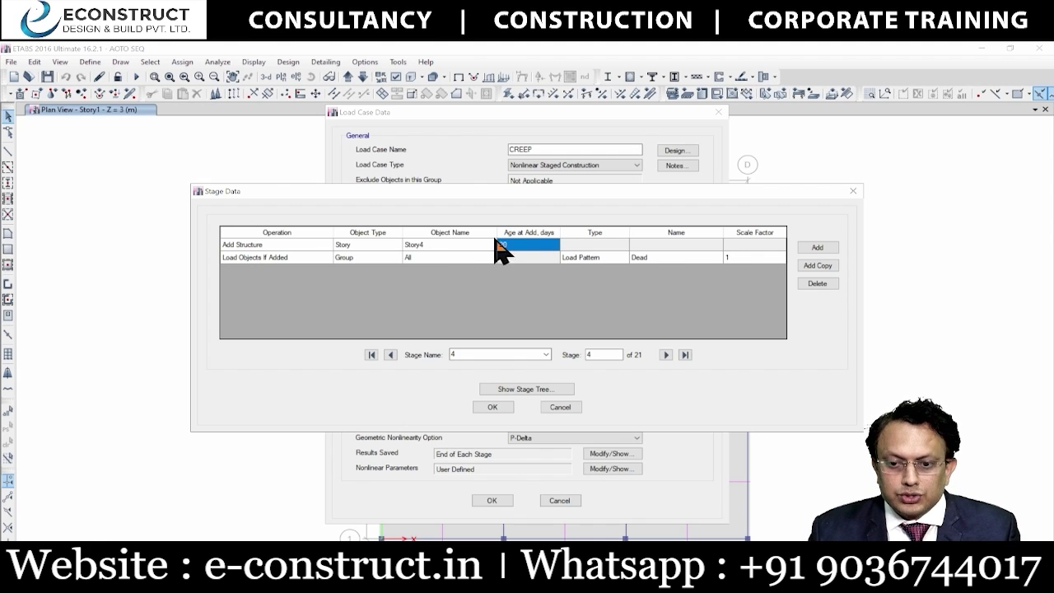
left_click_drag(532, 196, 435, 122)
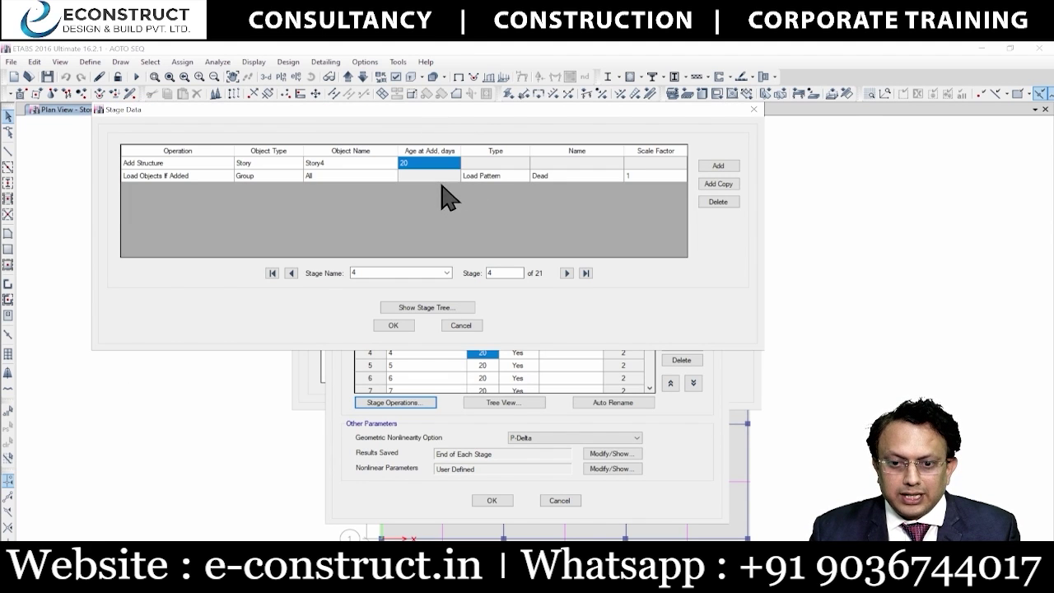
left_click(465, 333)
left_click(560, 500)
left_click(678, 380)
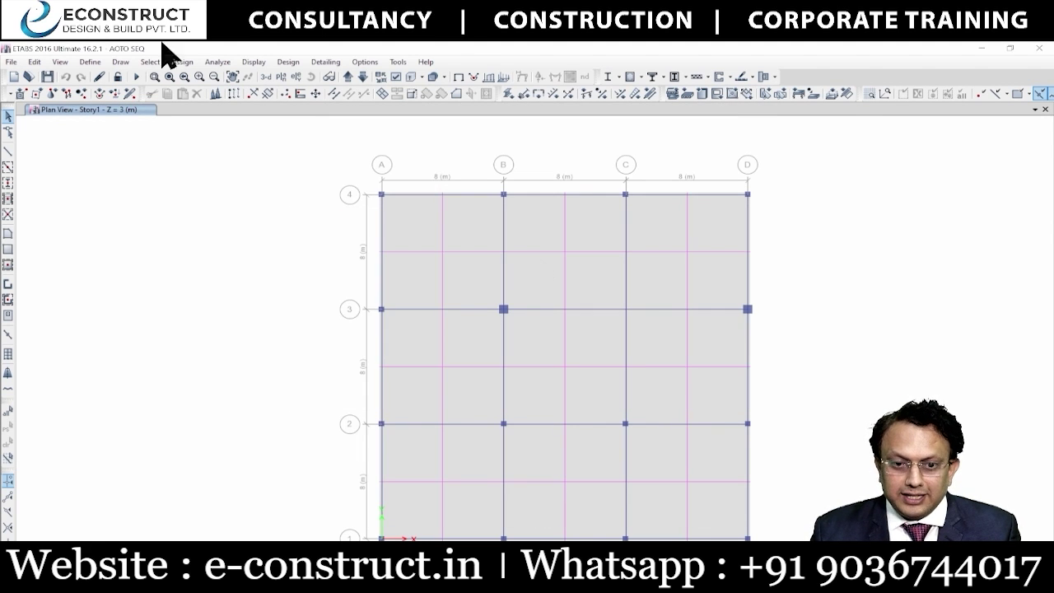
- Open the time-dependent properties of the 4000Psi concrete material
left_click(90, 62)
left_click(130, 75)
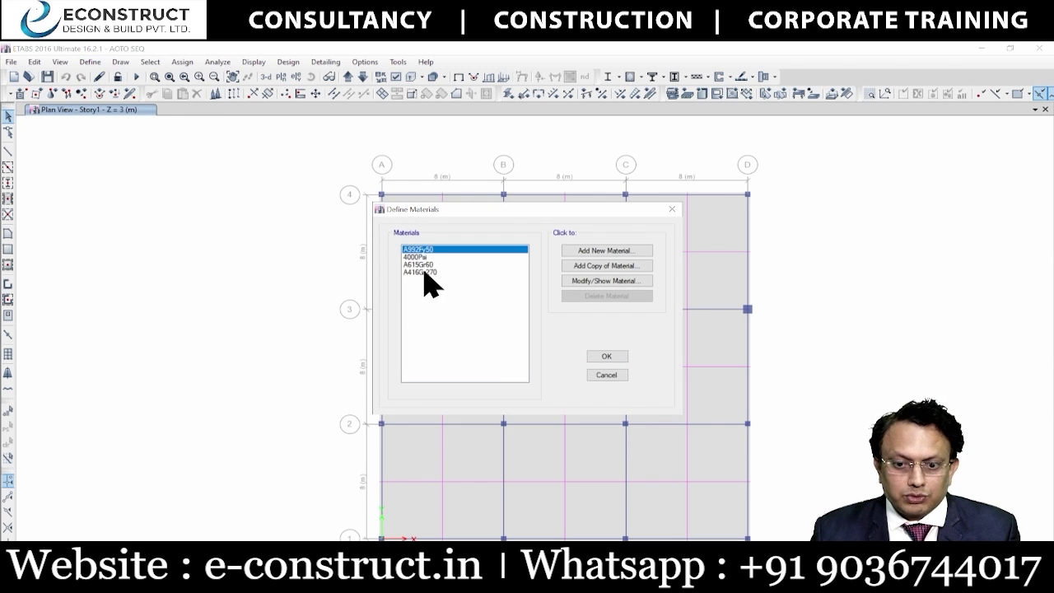
left_click(424, 257)
left_click(595, 281)
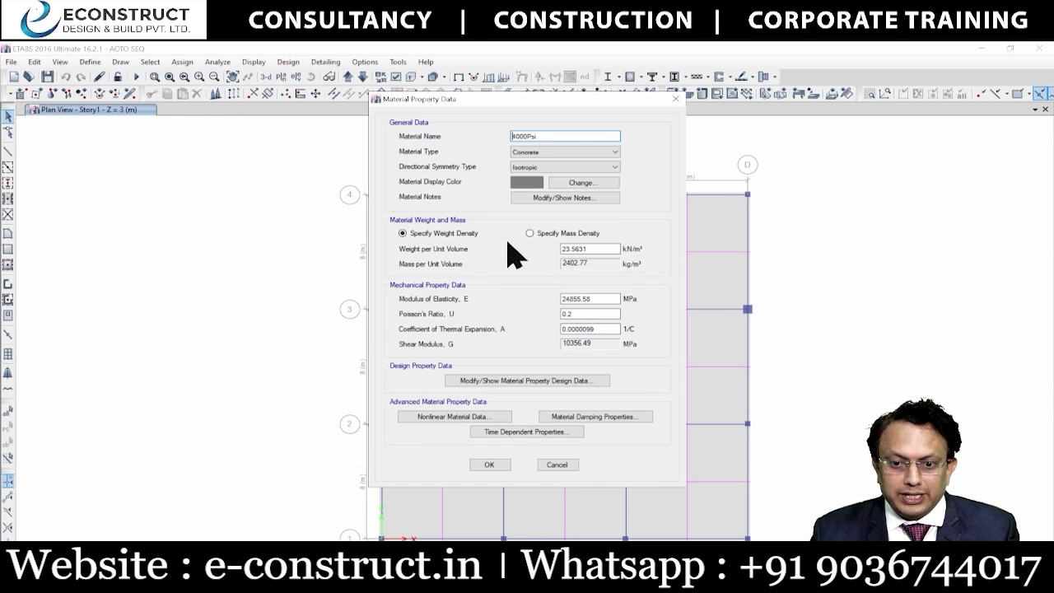
left_click(514, 434)
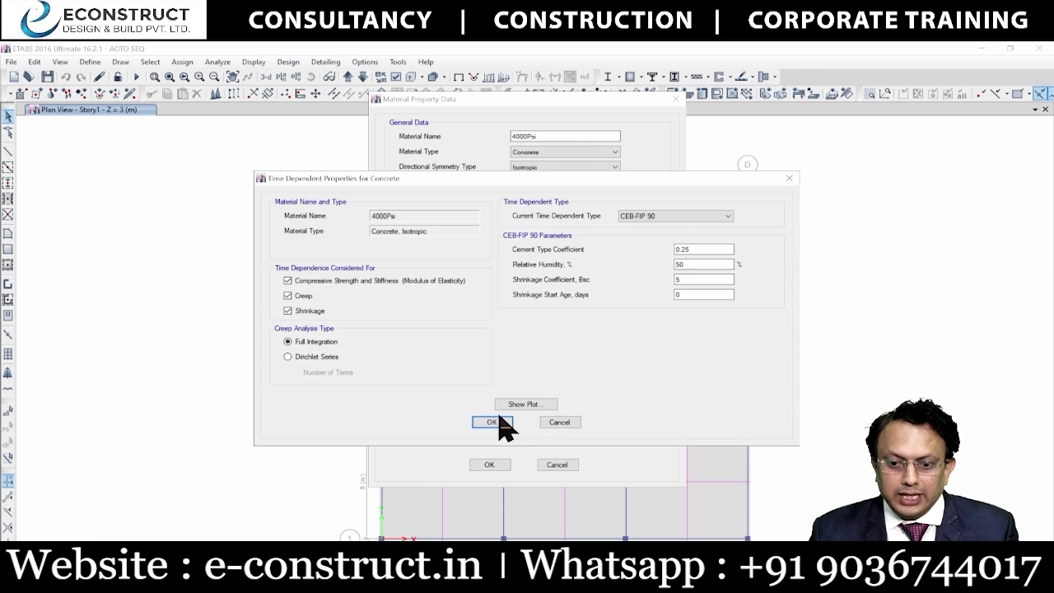
- Turn the time-dependence options for compressive strength and stiffness, creep and shrinkage off and back on
left_click(307, 306)
left_click(306, 294)
left_click(306, 280)
left_click(304, 295)
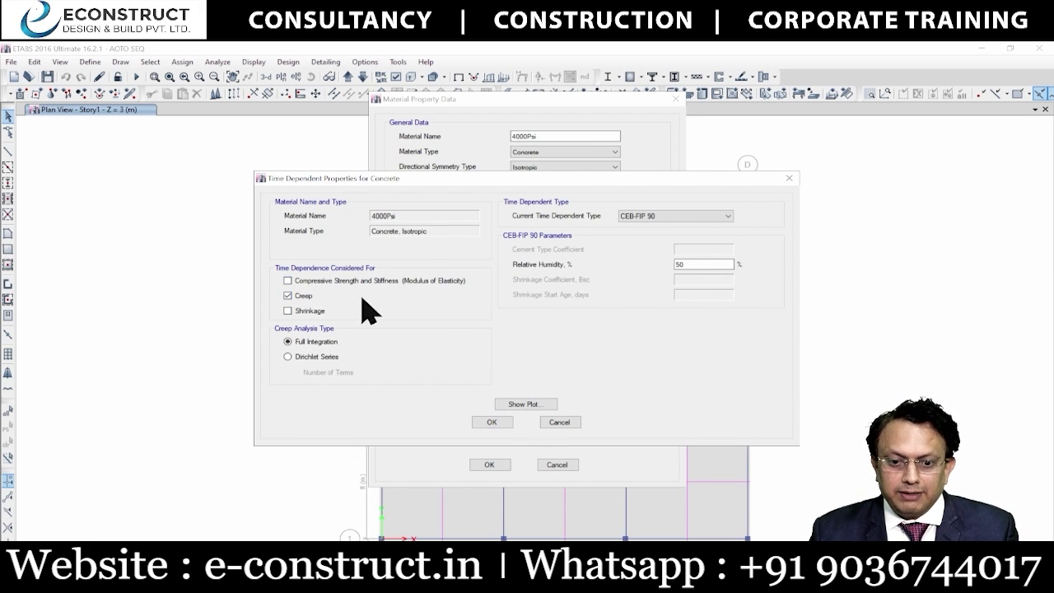
left_click(306, 311)
left_click(330, 280)
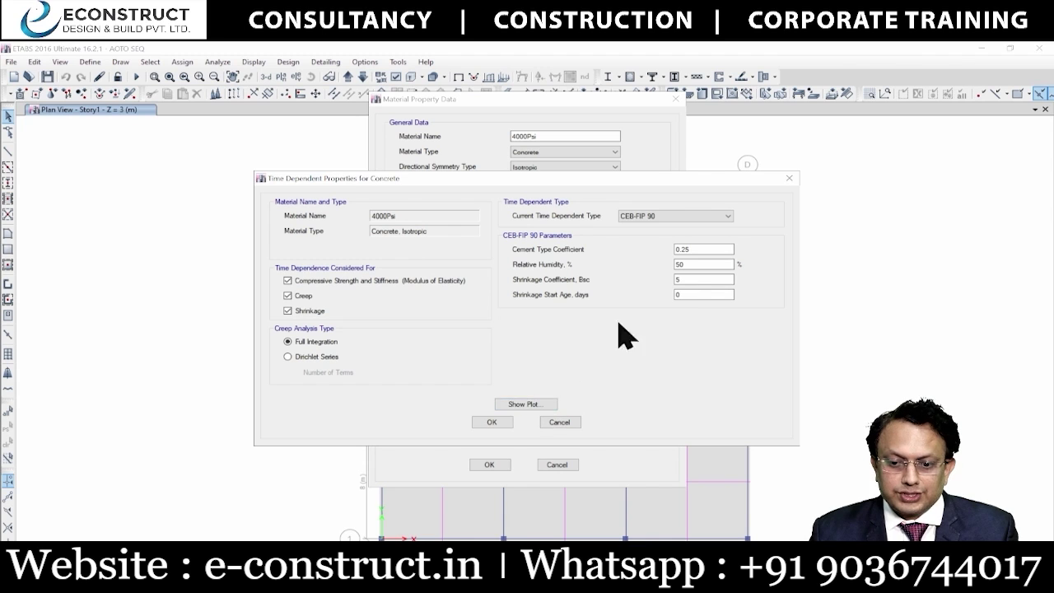
- Plot the concrete's mean strength and stiffness E over time, and close the plot
left_click(509, 403)
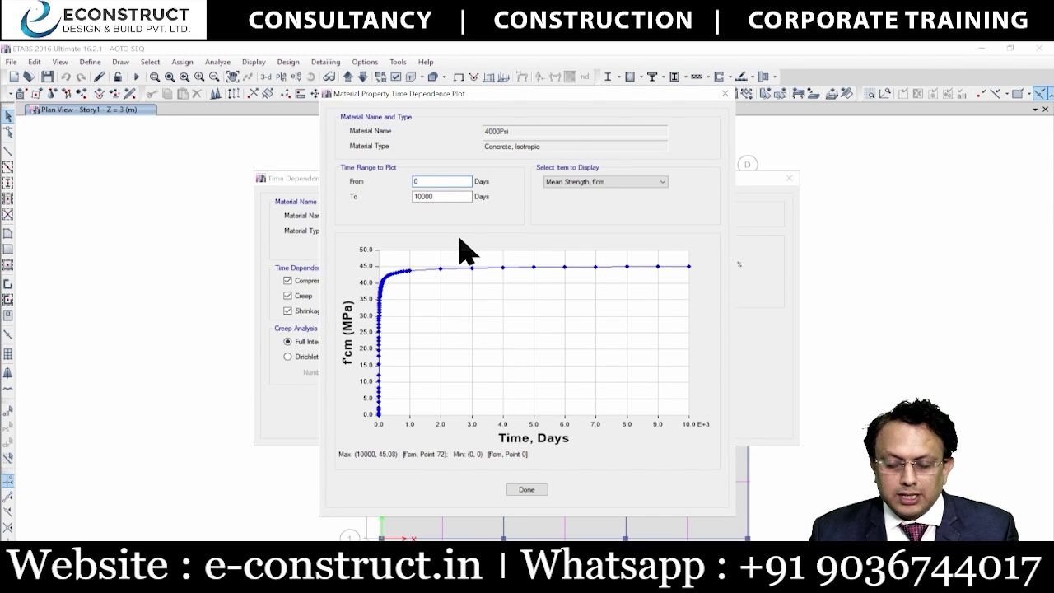
left_click_drag(490, 97, 353, 66)
left_click(429, 144)
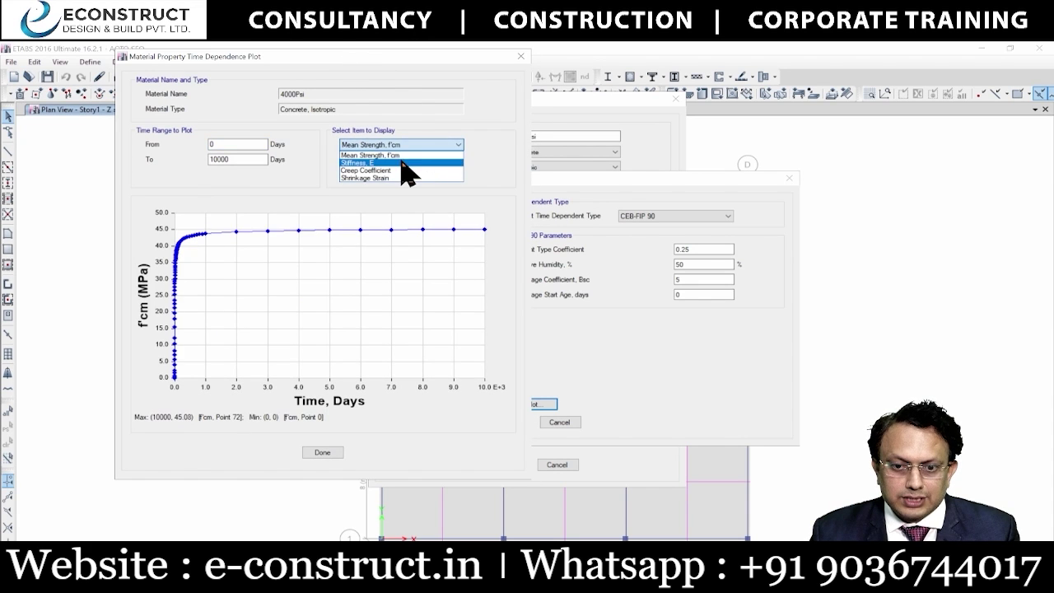
left_click(411, 160)
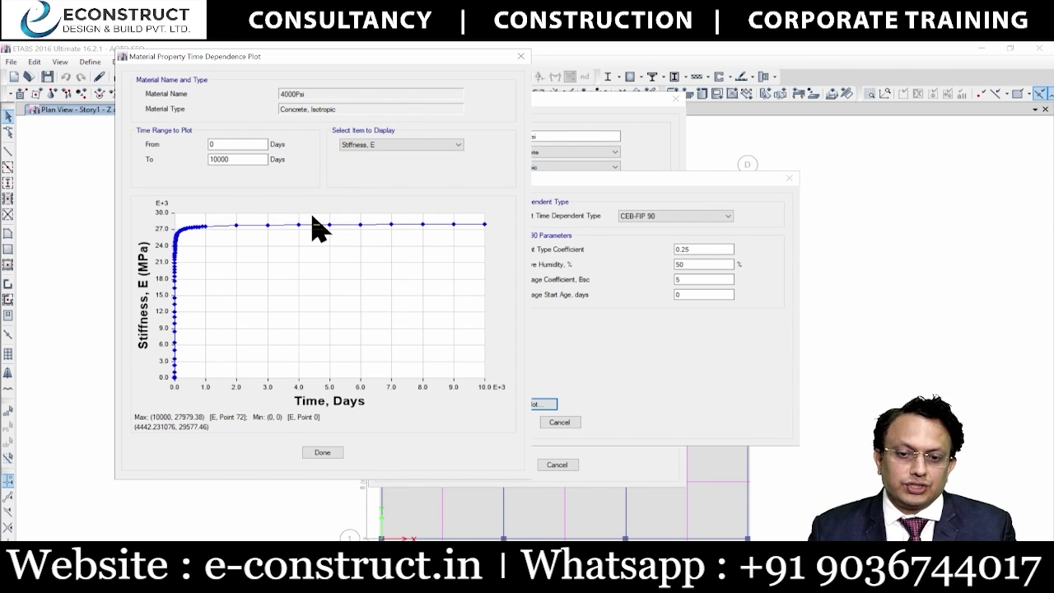
left_click(322, 454)
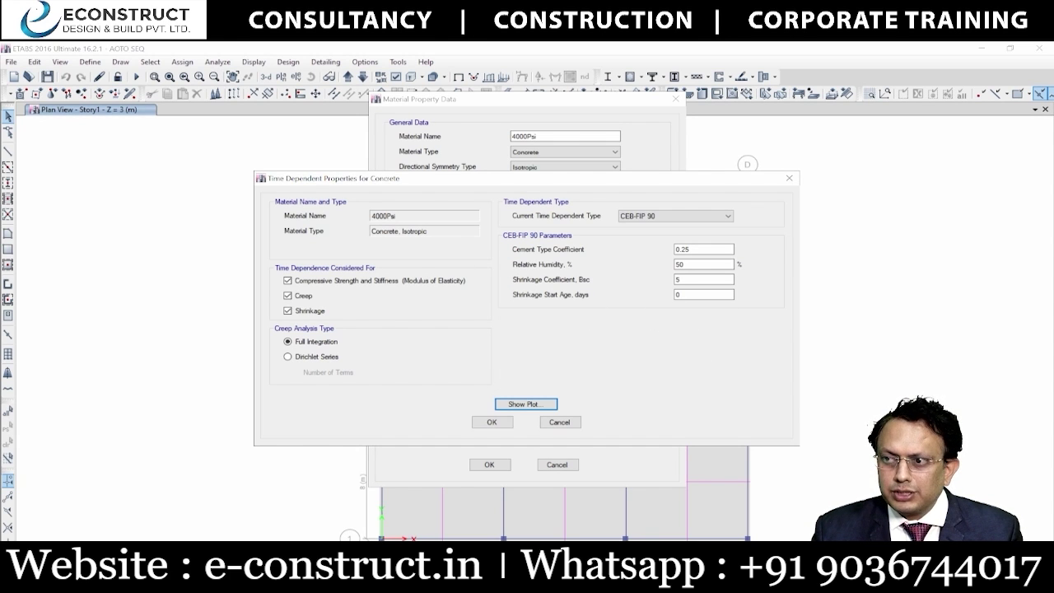
mouse_move(745, 317)
left_mouse_down()
mouse_move(732, 343)
mouse_move(743, 315)
left_mouse_up()
mouse_move(602, 337)
left_mouse_down()
mouse_move(494, 323)
mouse_move(596, 323)
left_mouse_up()
mouse_move(493, 314)
left_mouse_down()
mouse_move(422, 231)
mouse_move(396, 219)
left_mouse_up()
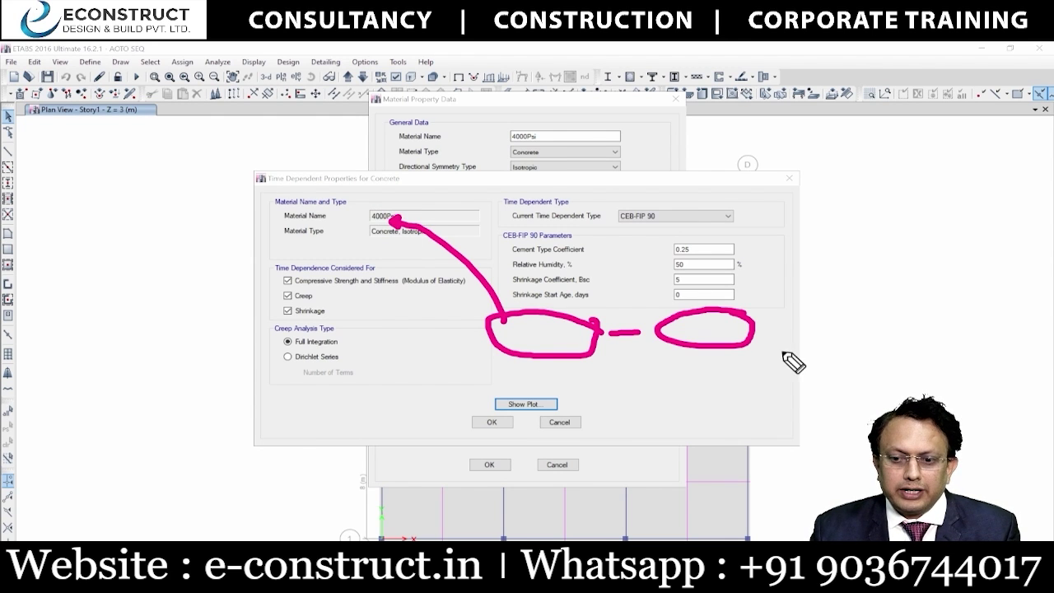
left_click_drag(690, 326, 700, 336)
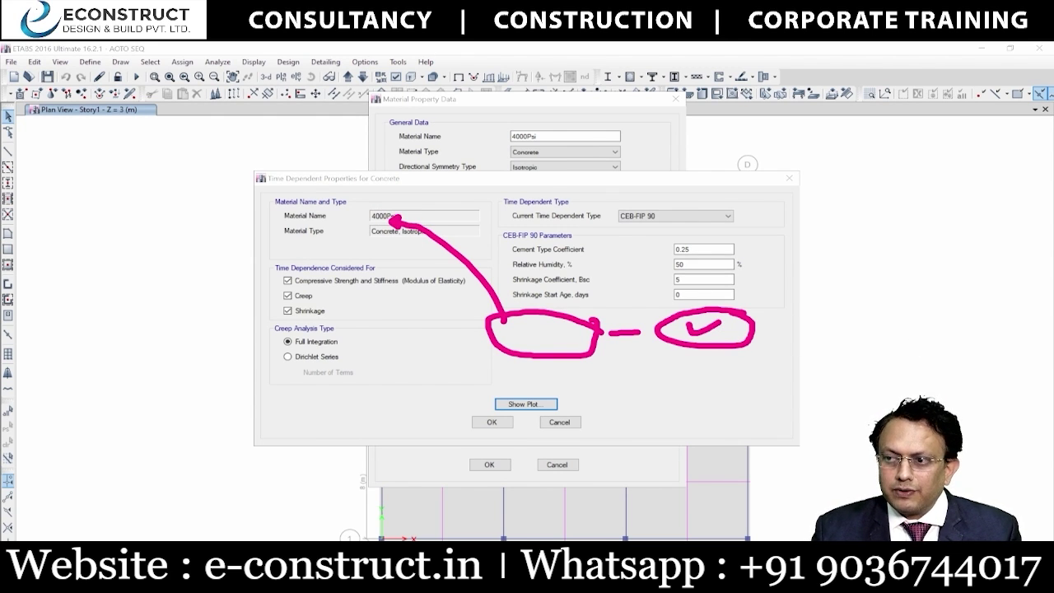
key("Escape")
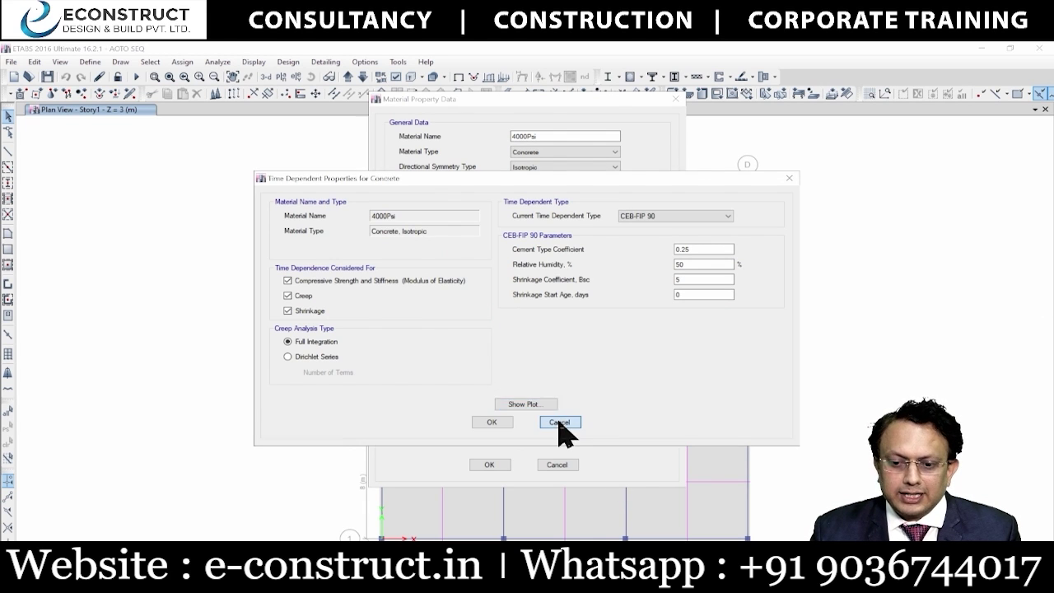
- Close the time-dependent properties and the material definitions without saving changes
left_click(561, 422)
left_click(567, 465)
left_click(610, 376)
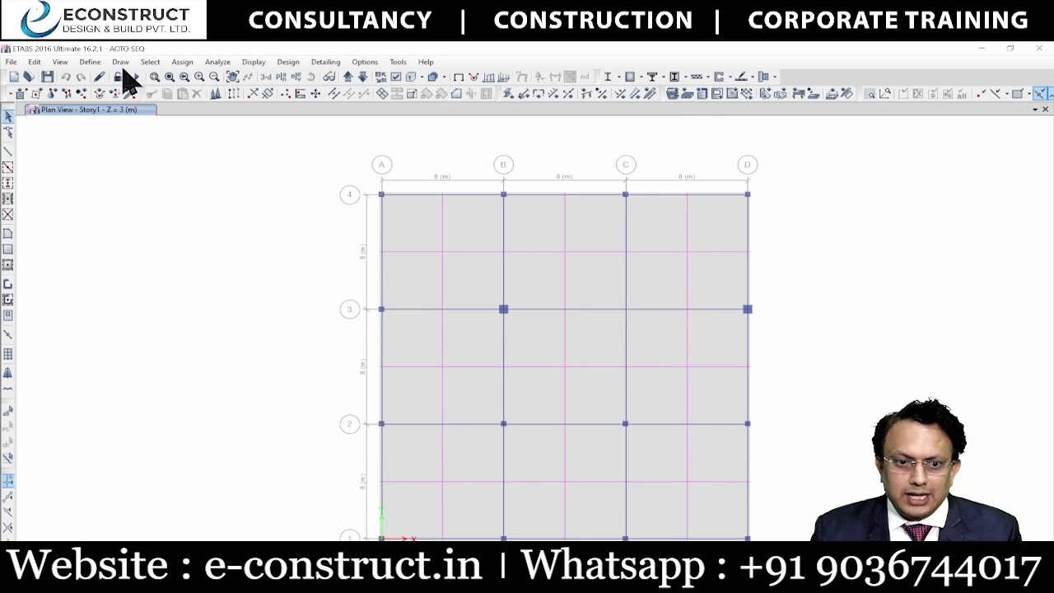
- Inspect the notional size settings of the C600X600 frame section and close the frame properties without changes
left_click(90, 62)
mouse_move(115, 94)
left_click(271, 96)
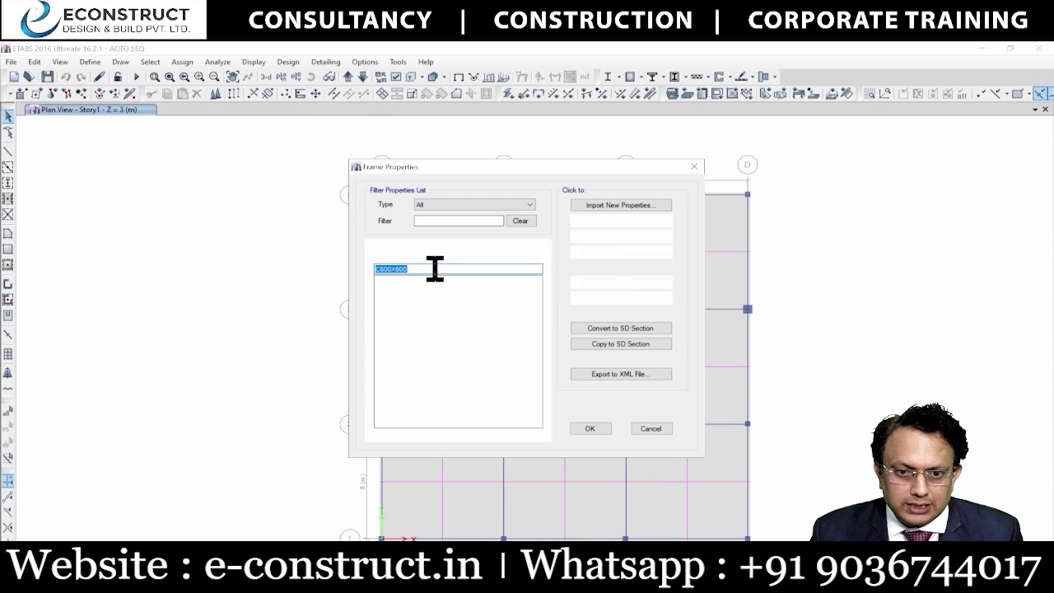
left_click(606, 253)
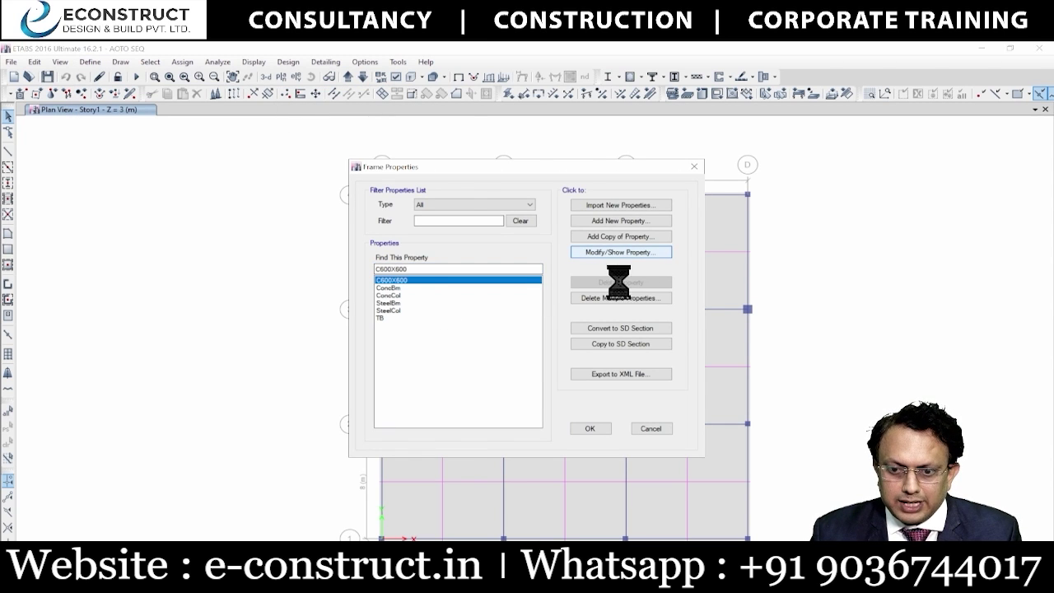
left_click(495, 207)
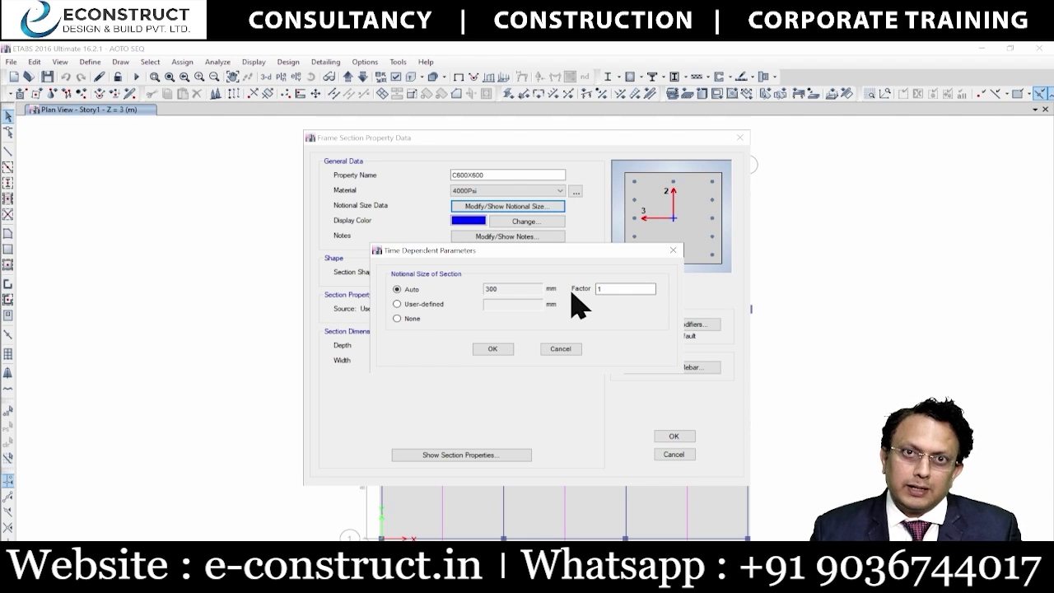
left_click(560, 348)
left_click(674, 454)
left_click(639, 428)
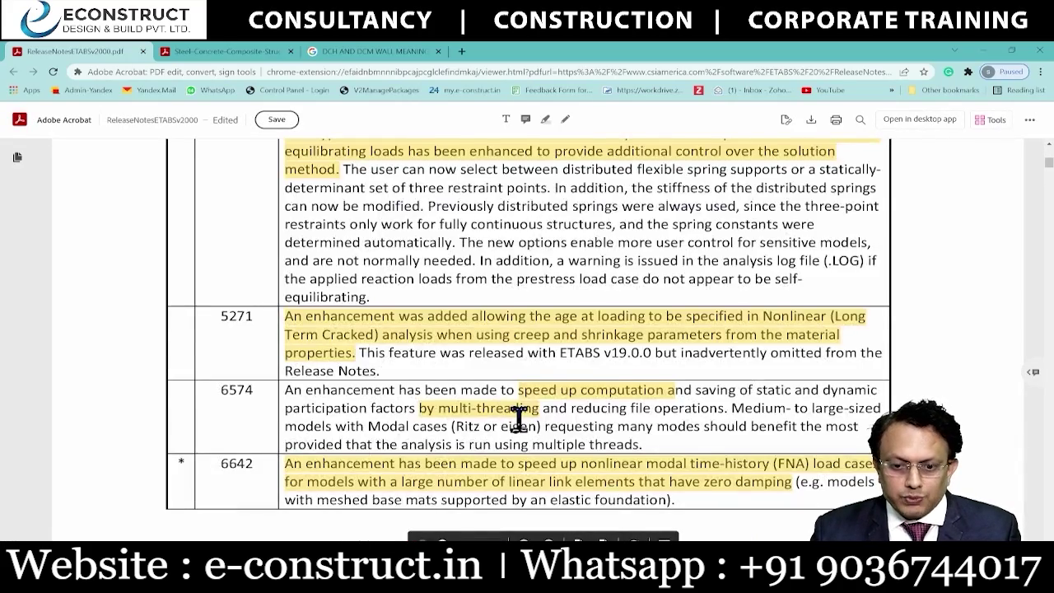
- Check the multi-threading enhancement in the browser release notes and select the Multi-threaded Solver in the ETABS Advanced SapFire options
scroll(521, 424, "down", 2)
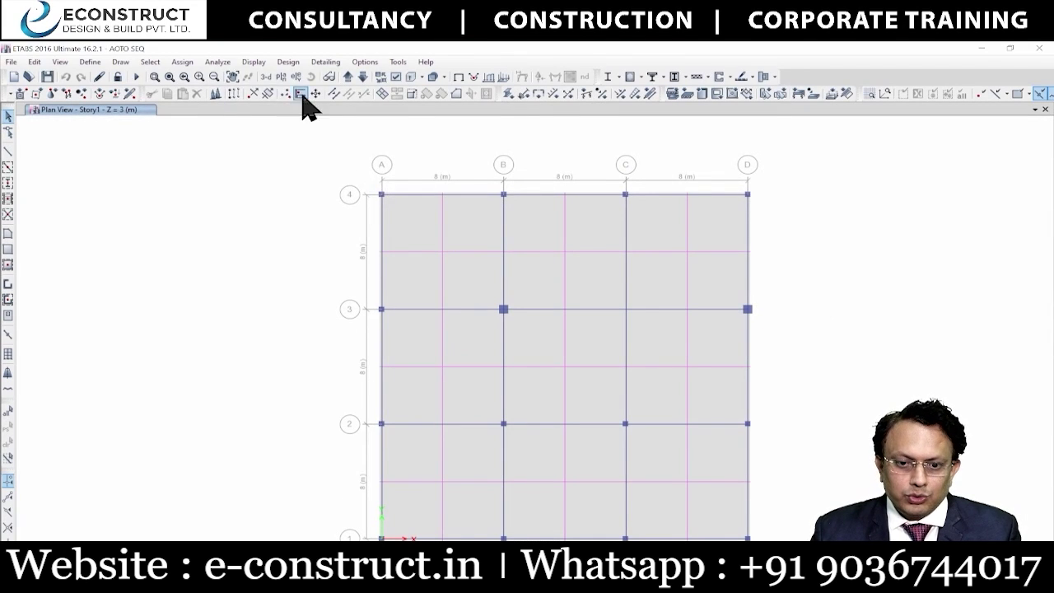
left_click(218, 62)
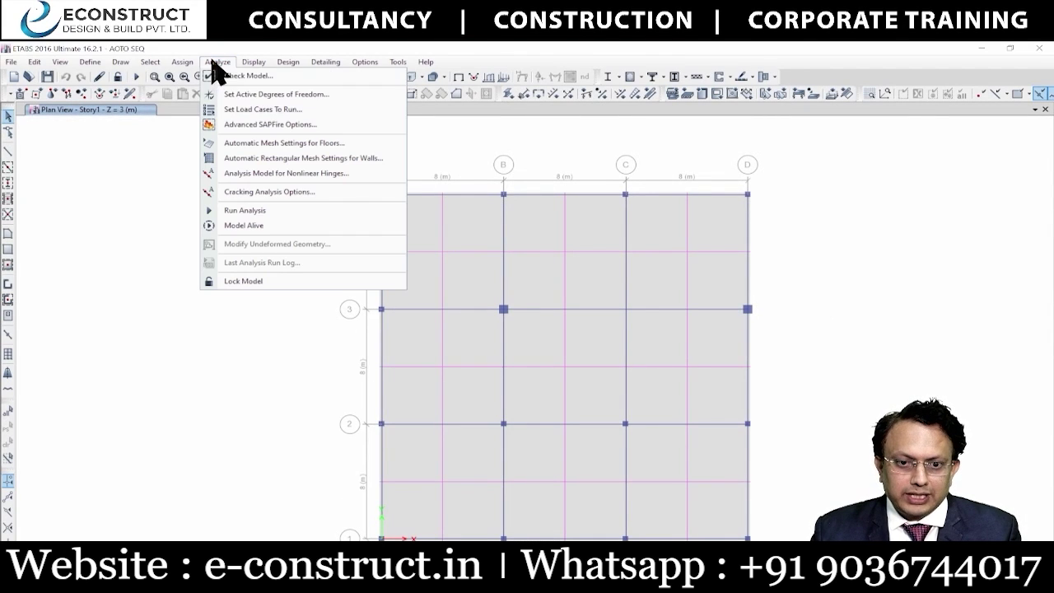
left_click(251, 124)
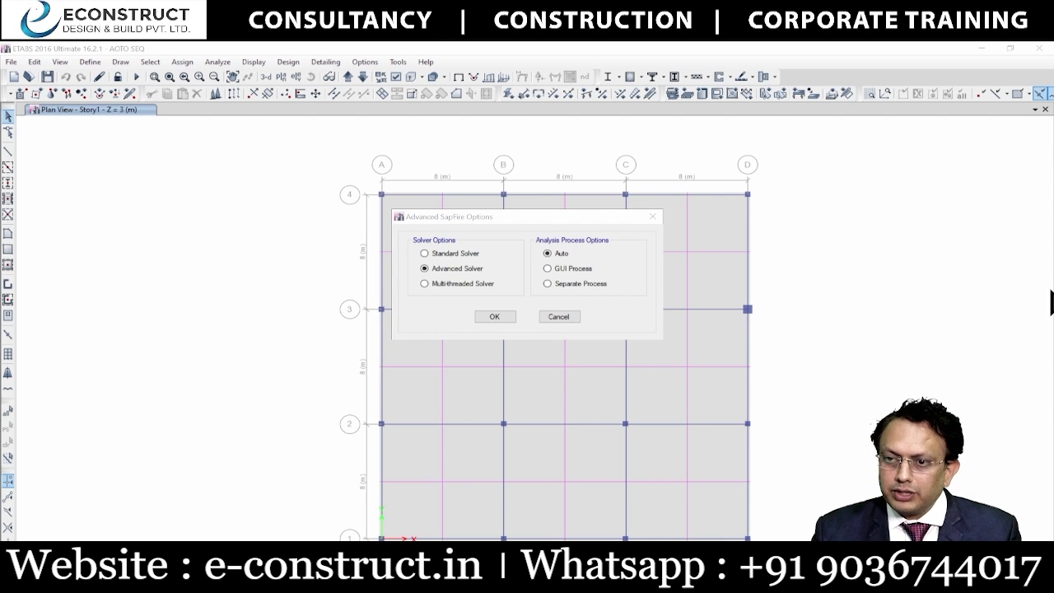
left_click_drag(406, 222, 499, 298)
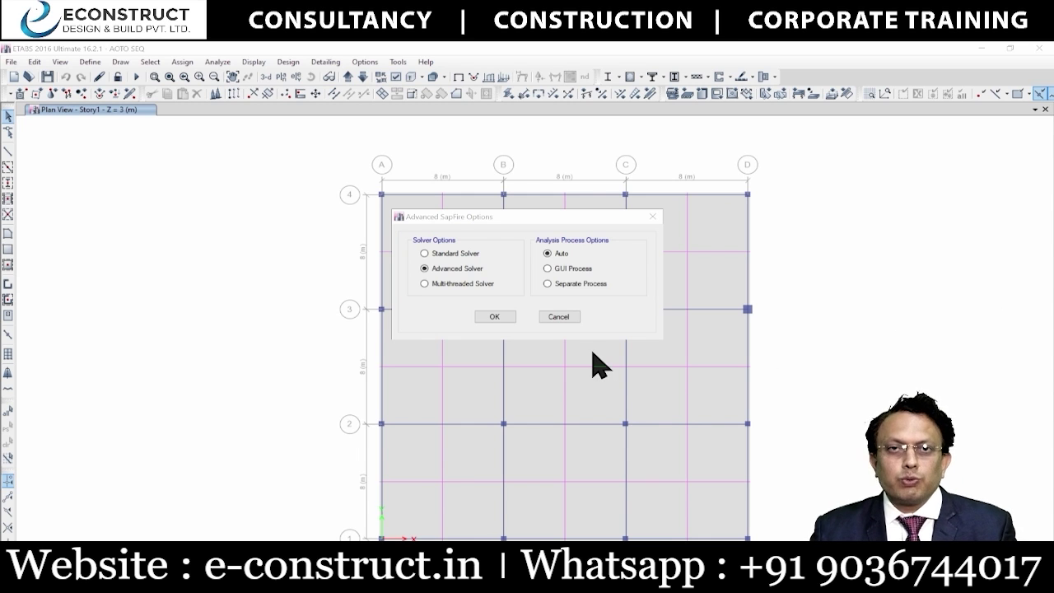
left_click(453, 285)
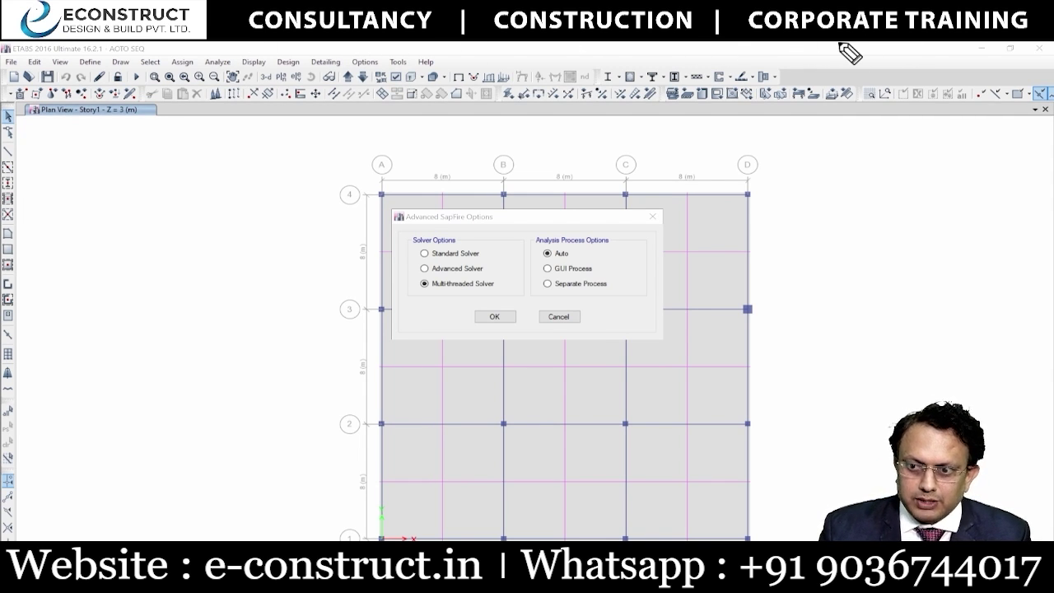
mouse_move(132, 177)
left_mouse_down()
mouse_move(171, 217)
mouse_move(151, 186)
mouse_move(164, 179)
left_mouse_up()
mouse_move(196, 268)
left_mouse_down()
mouse_move(235, 300)
mouse_move(239, 327)
left_mouse_up()
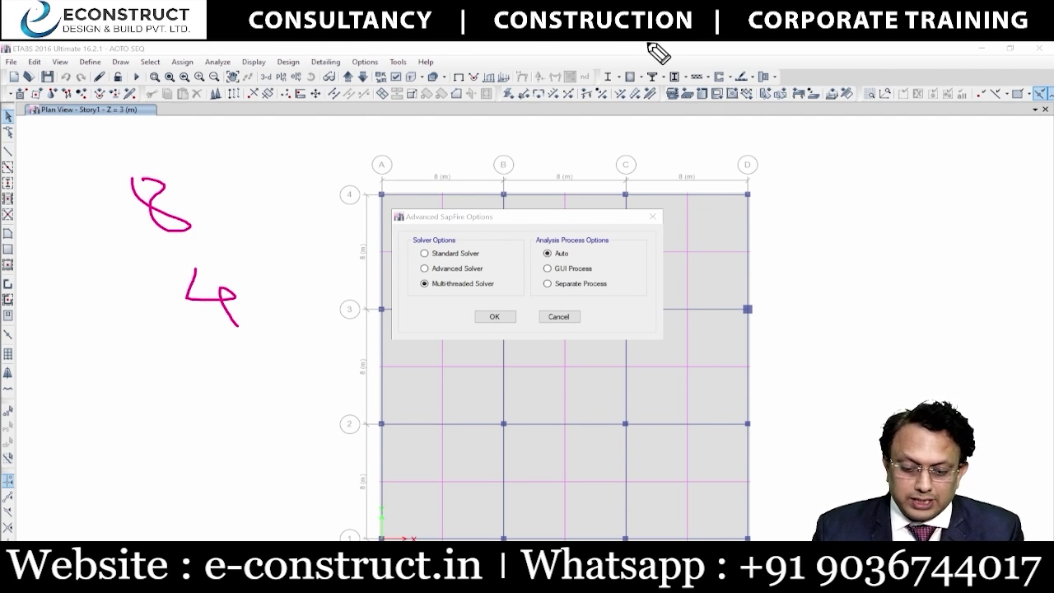
mouse_move(199, 170)
left_mouse_down()
mouse_move(108, 181)
mouse_move(218, 194)
mouse_move(216, 254)
mouse_move(190, 274)
mouse_move(260, 288)
mouse_move(223, 277)
left_mouse_up()
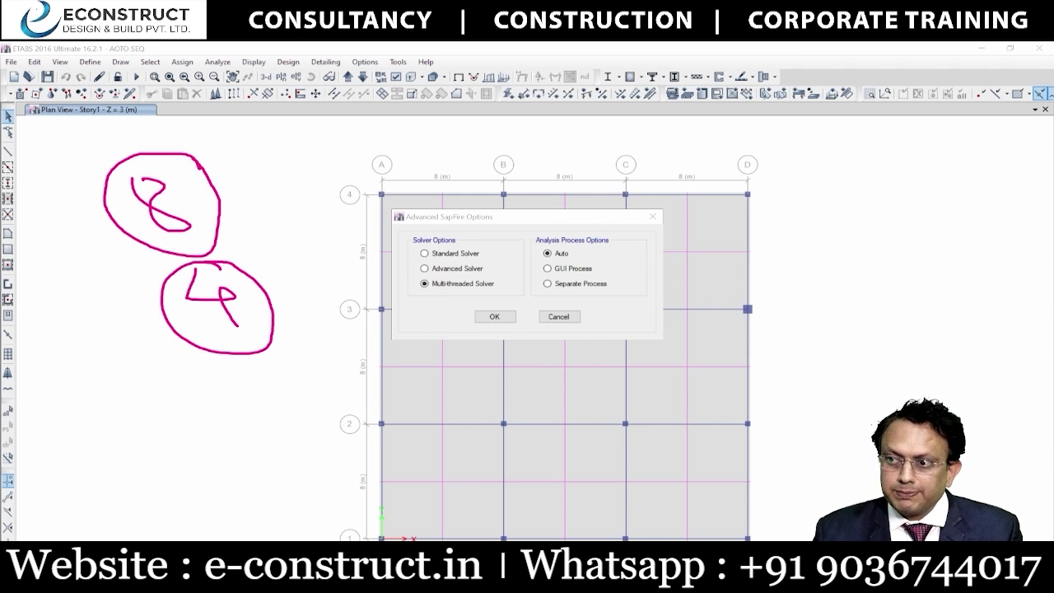
key("e")
mouse_move(420, 293)
left_mouse_down()
mouse_move(501, 298)
mouse_move(458, 279)
mouse_move(420, 290)
left_mouse_up()
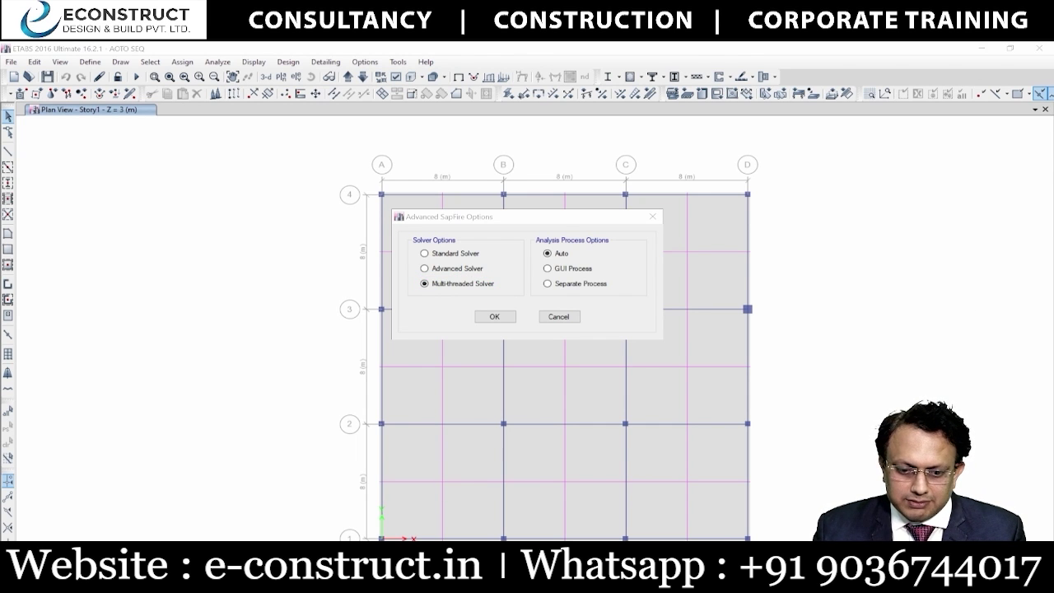
- Check the nonlinear modal time-history (FNA) enhancement in the browser release notes, and cancel the Advanced SapFire options in ETABS
mouse_move(201, 576)
left_click(66, 518)
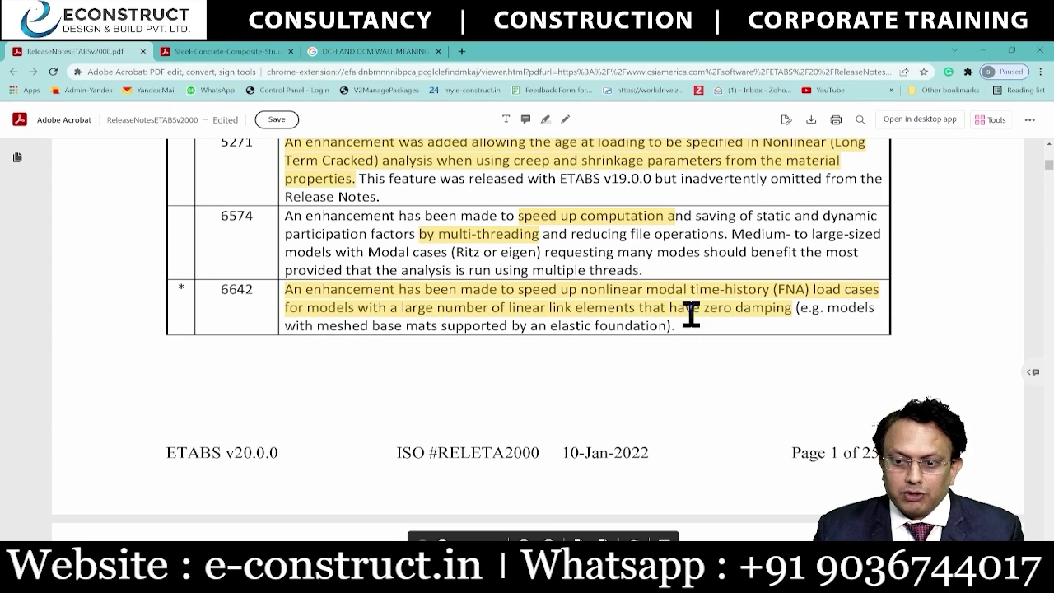
left_click_drag(773, 293, 810, 294)
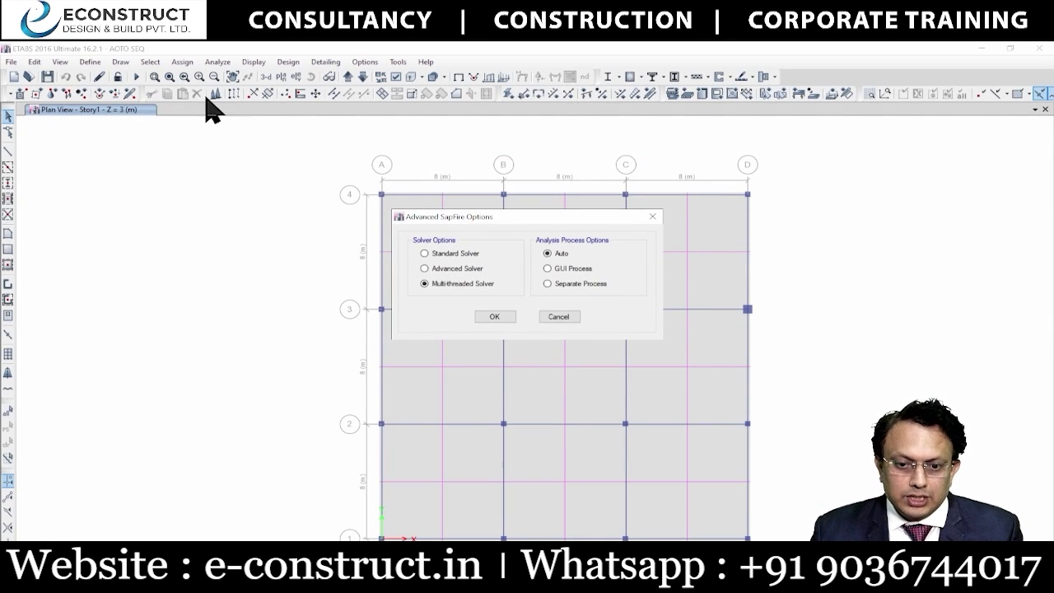
left_click(562, 319)
- Add a new load case of type Time History with the Nonlinear Modal (FNA) subtype
left_click(92, 62)
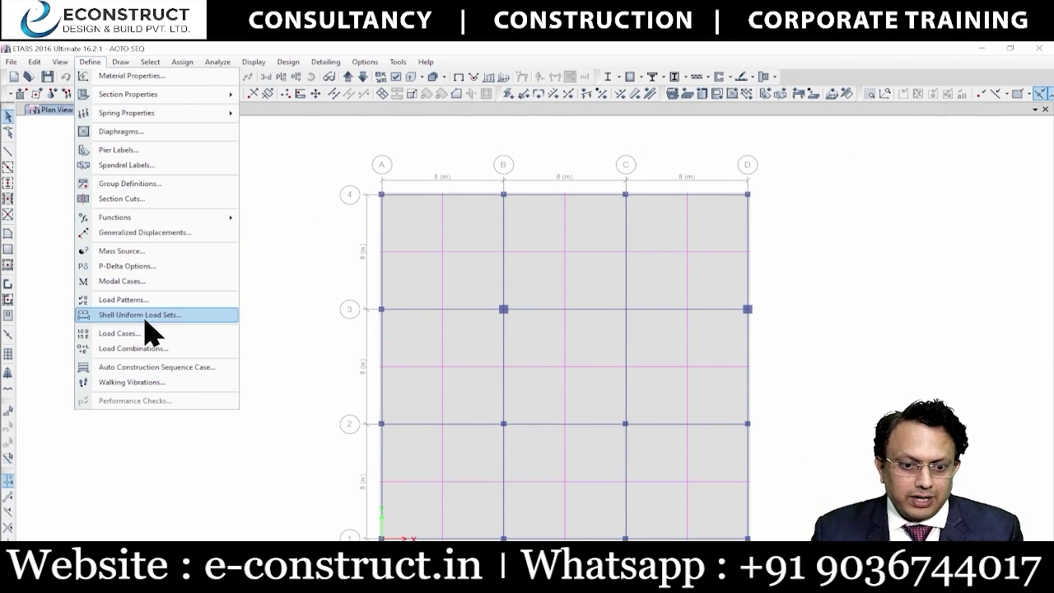
left_click(180, 333)
left_click(674, 256)
left_click(577, 165)
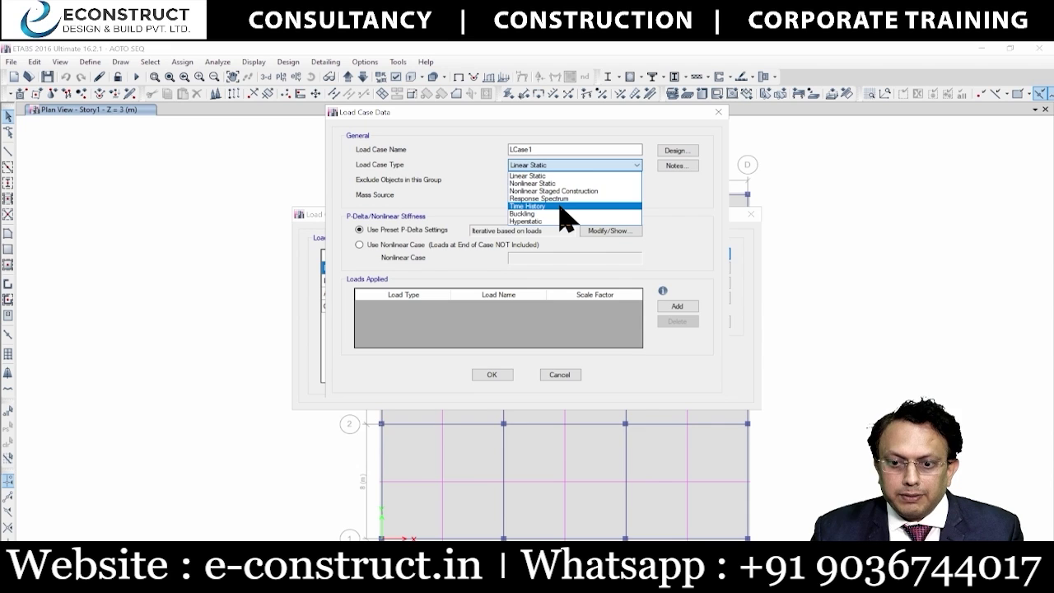
left_click(562, 206)
left_click(593, 166)
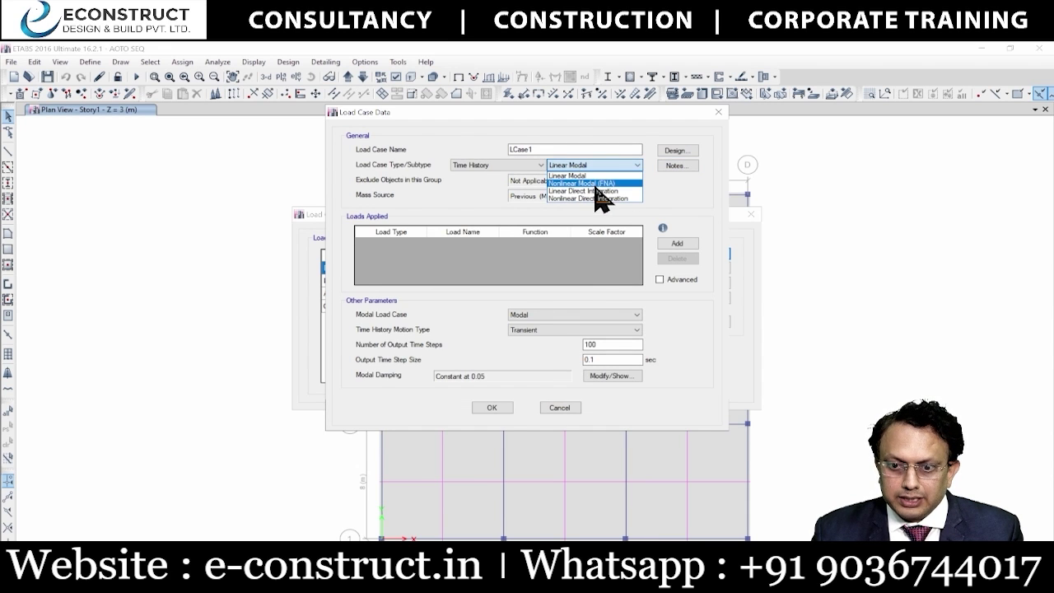
left_click(600, 190)
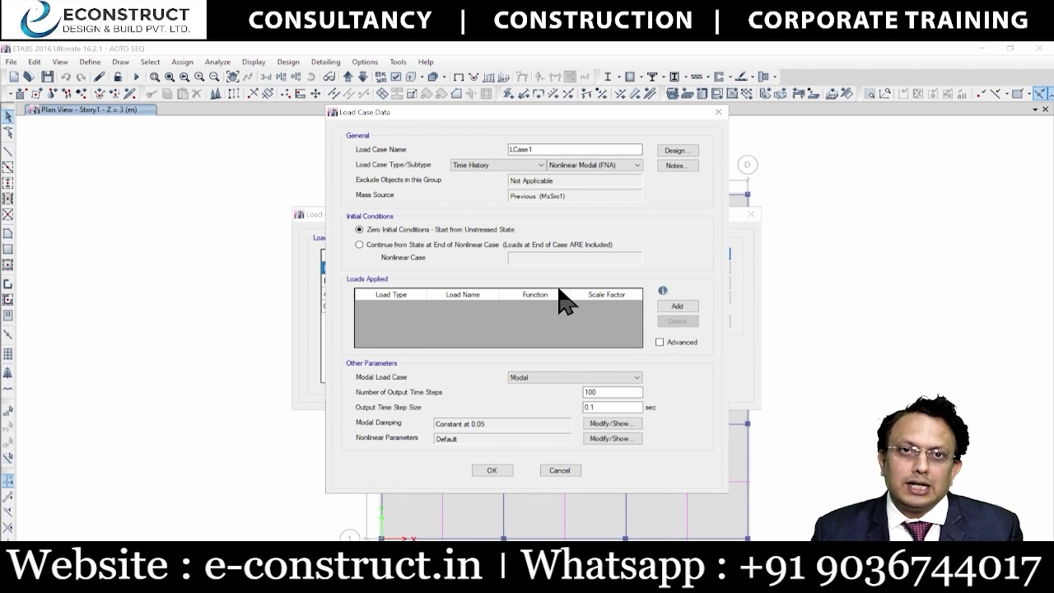
left_click(598, 167)
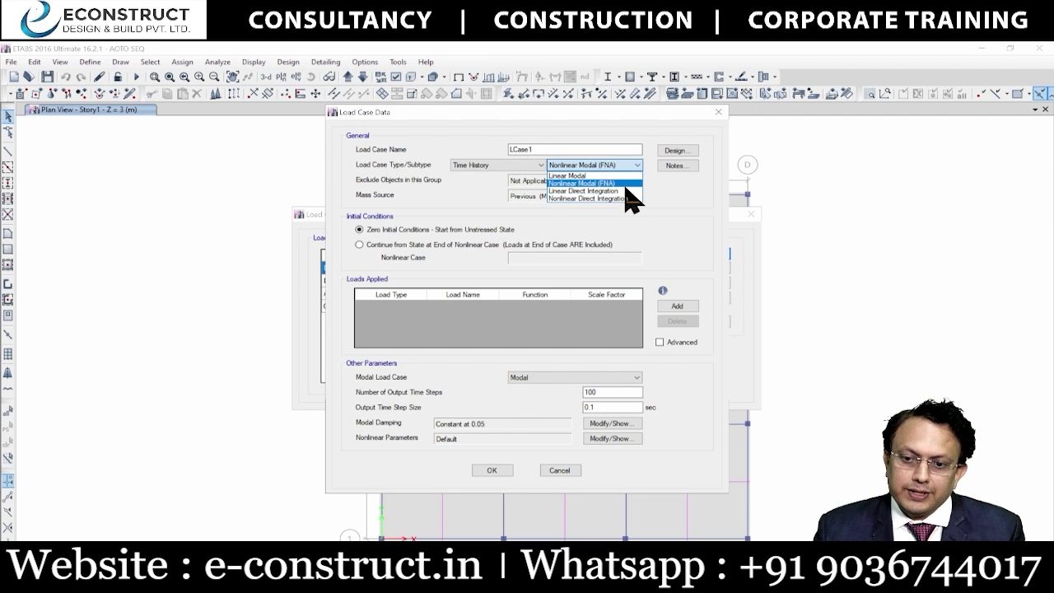
left_click(625, 184)
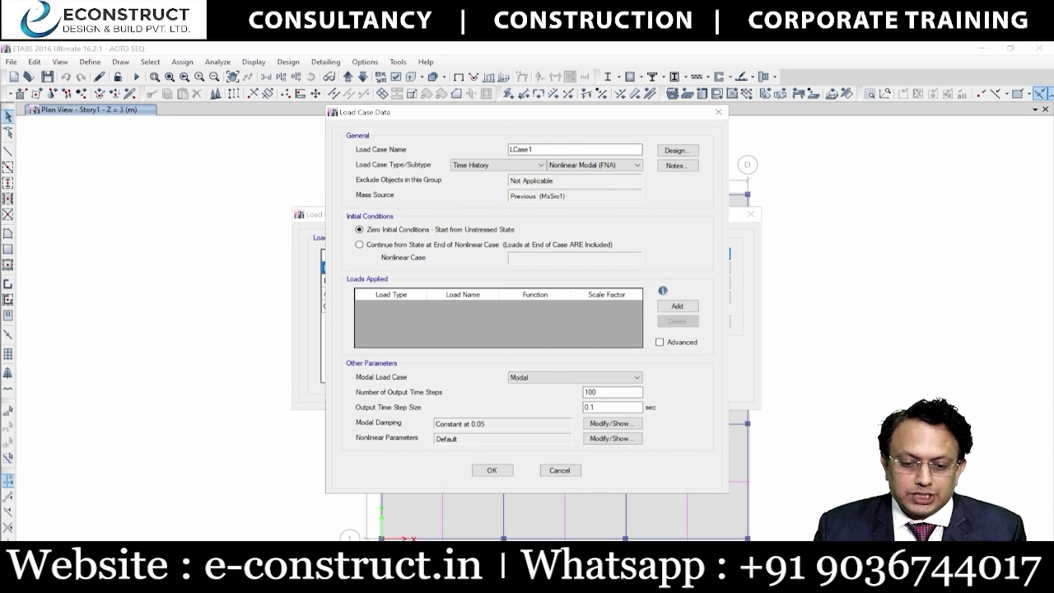
- Switch to the browser release notes and read the AVX2 result-consistency and API enhancements
mouse_move(204, 581)
left_click(66, 517)
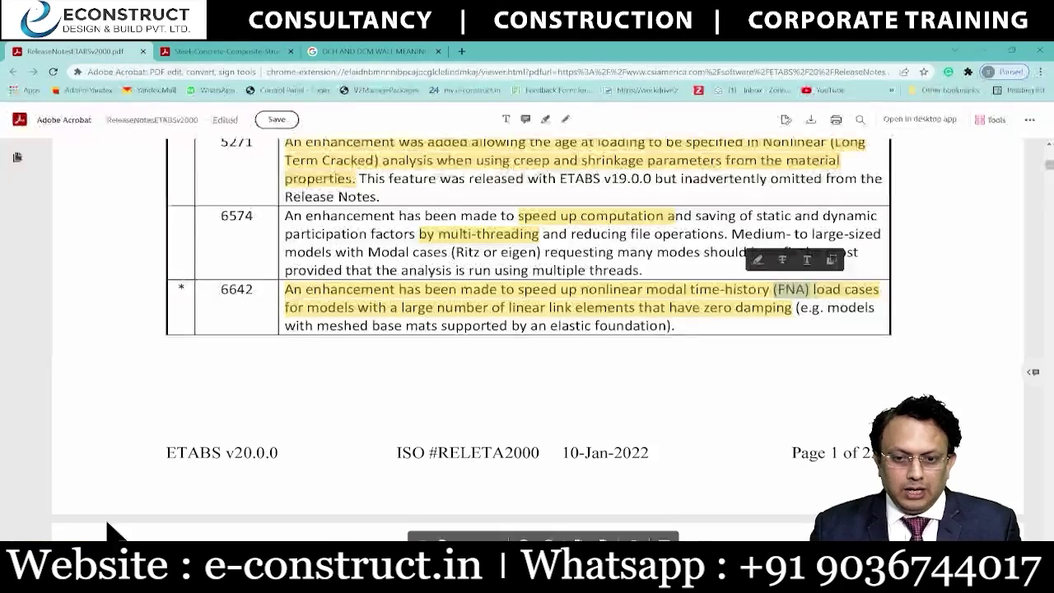
scroll(520, 404, "down", 6)
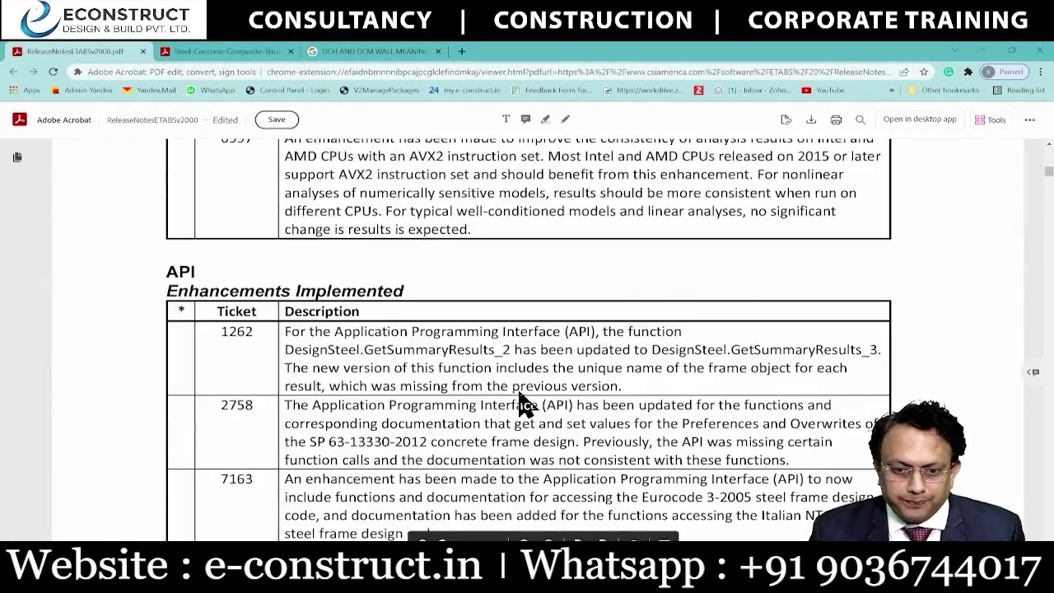
scroll(520, 408, "up", 2)
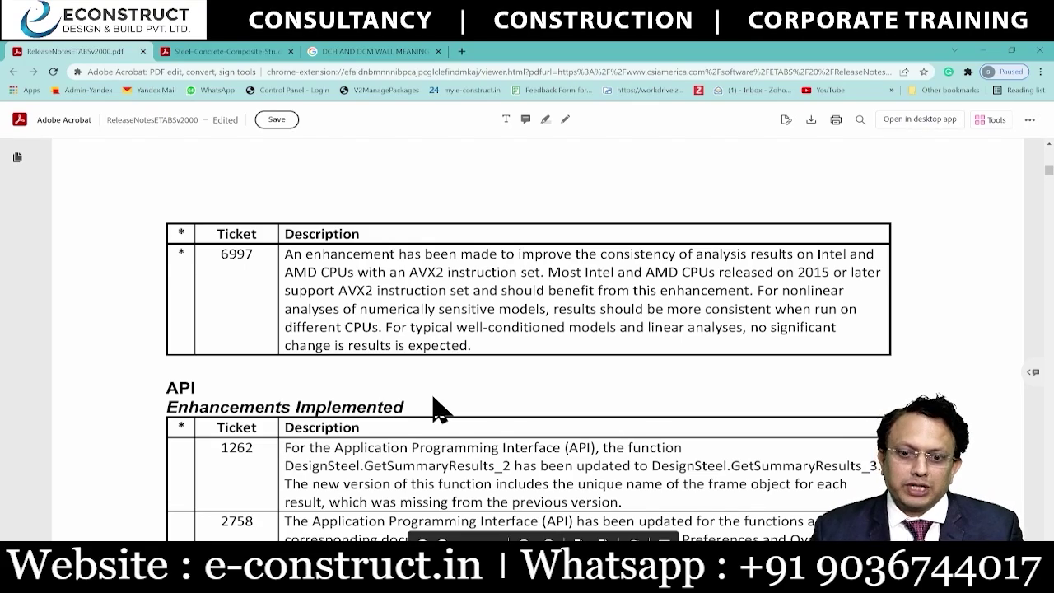
scroll(436, 405, "down", 2)
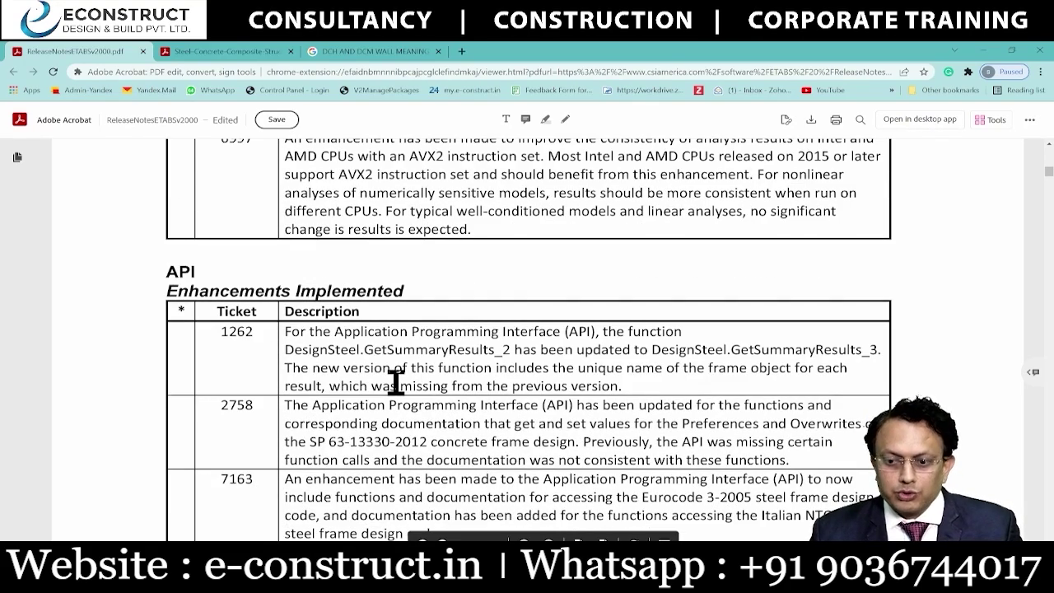
scroll(396, 382, "down", 3)
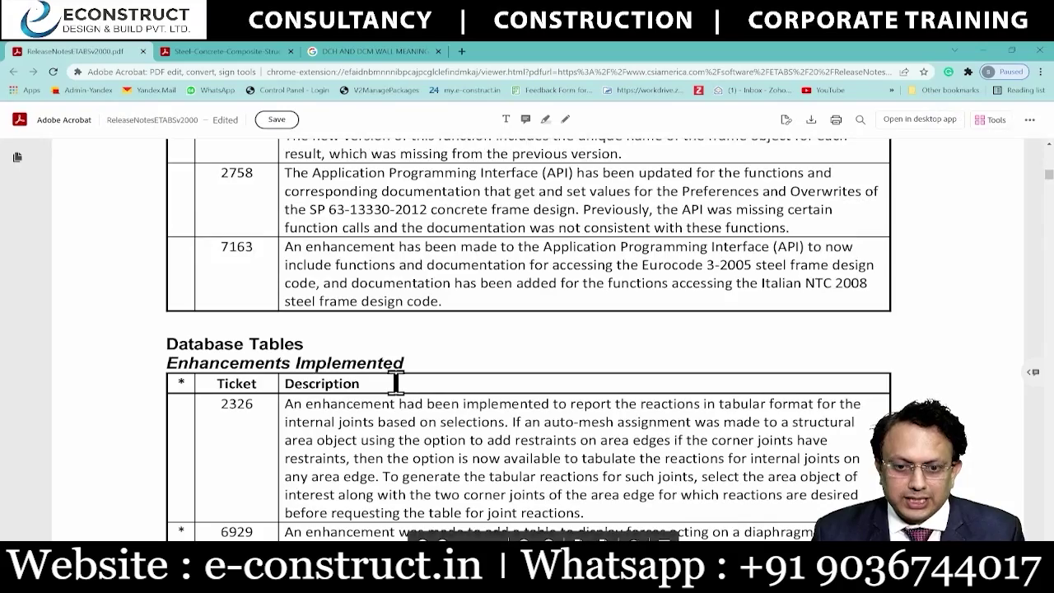
- Review the Database Tables enhancements and continue to the Design – Composite Beam section of the release notes
scroll(396, 381, "down", 2)
scroll(395, 381, "down", 2)
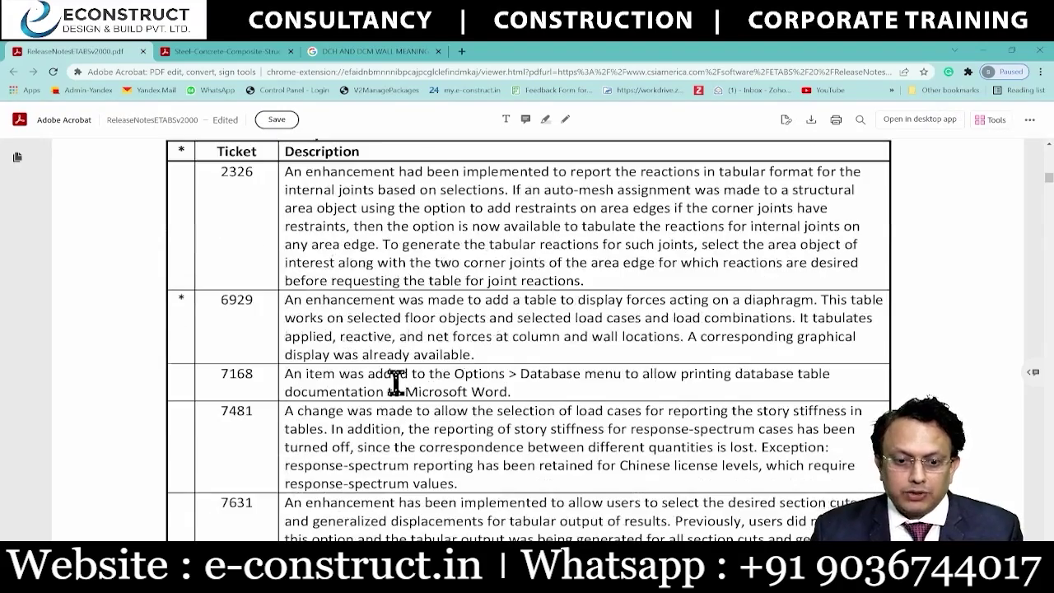
scroll(378, 375, "up", 2)
scroll(313, 381, "down", 2)
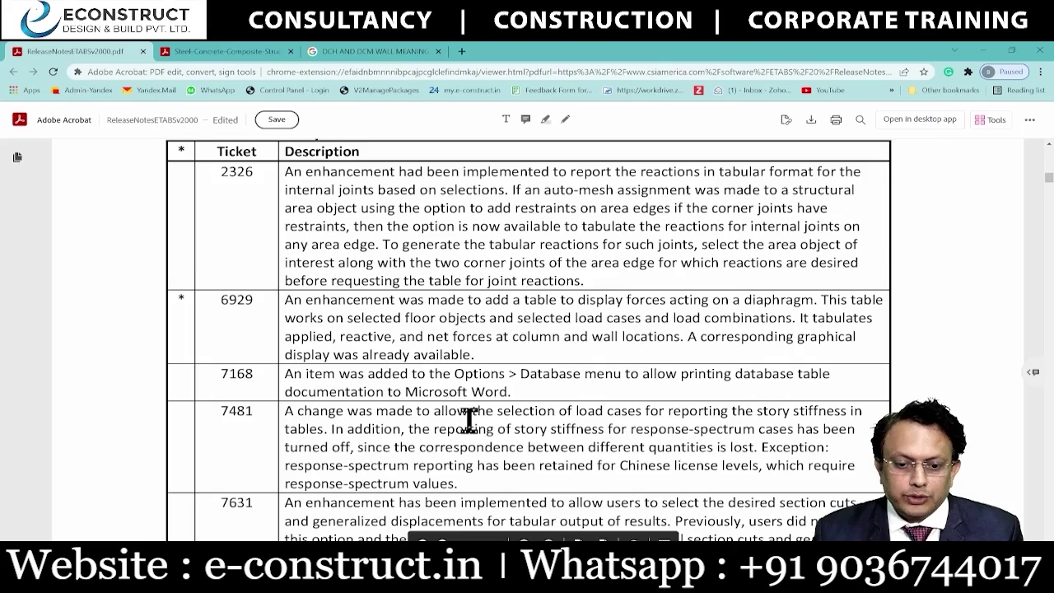
scroll(468, 418, "down", 3)
scroll(470, 434, "down", 9)
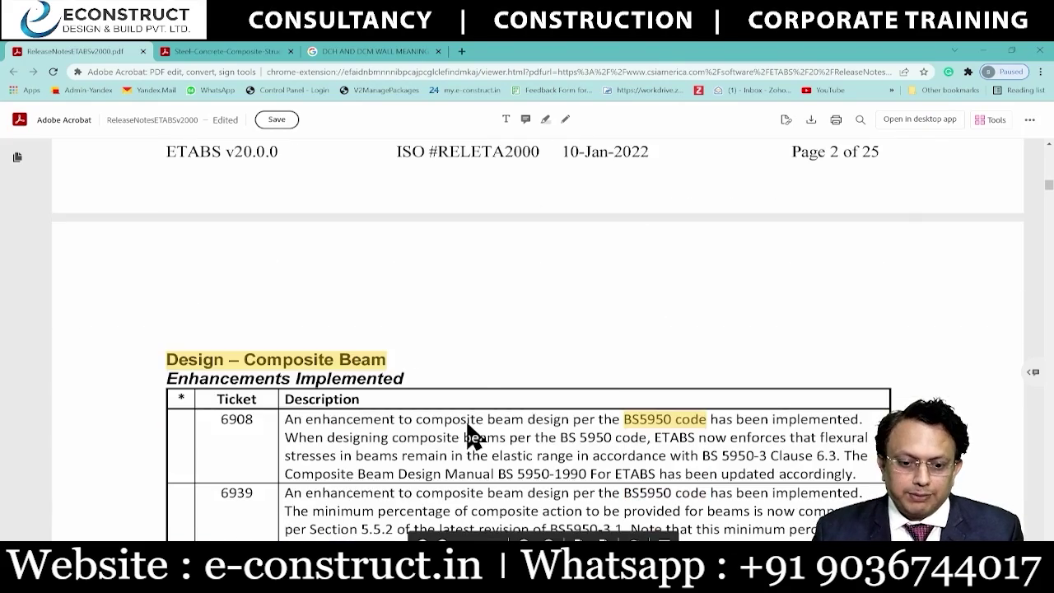
scroll(470, 434, "down", 1)
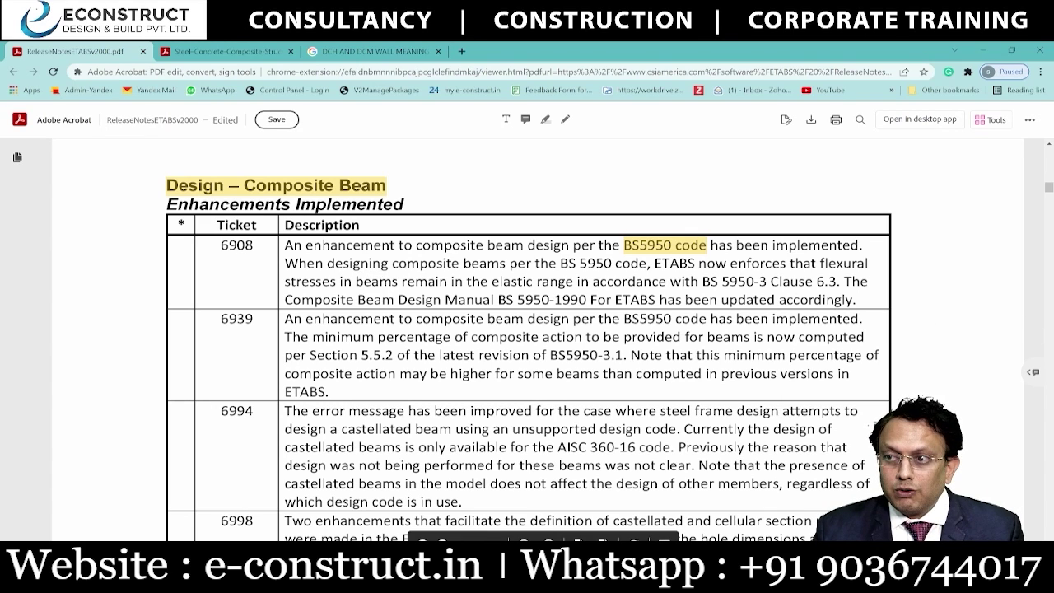
- Outline the BS5950 code reference and the Design – Composite Beam heading with rectangles, and clear the screen annotations
left_click_drag(612, 233, 723, 258)
left_click_drag(141, 163, 406, 199)
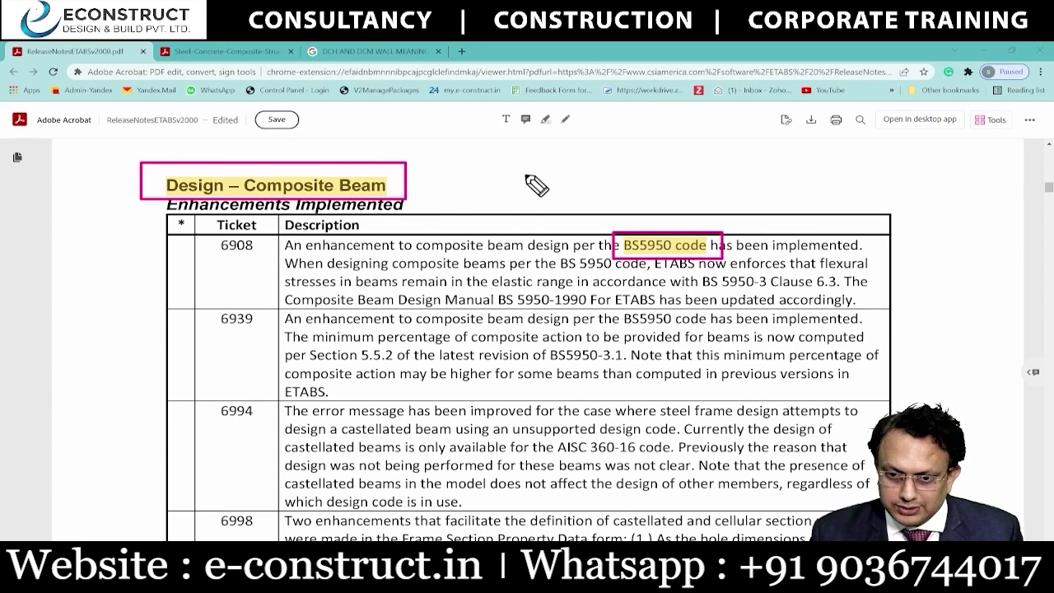
left_click_drag(547, 155, 556, 164)
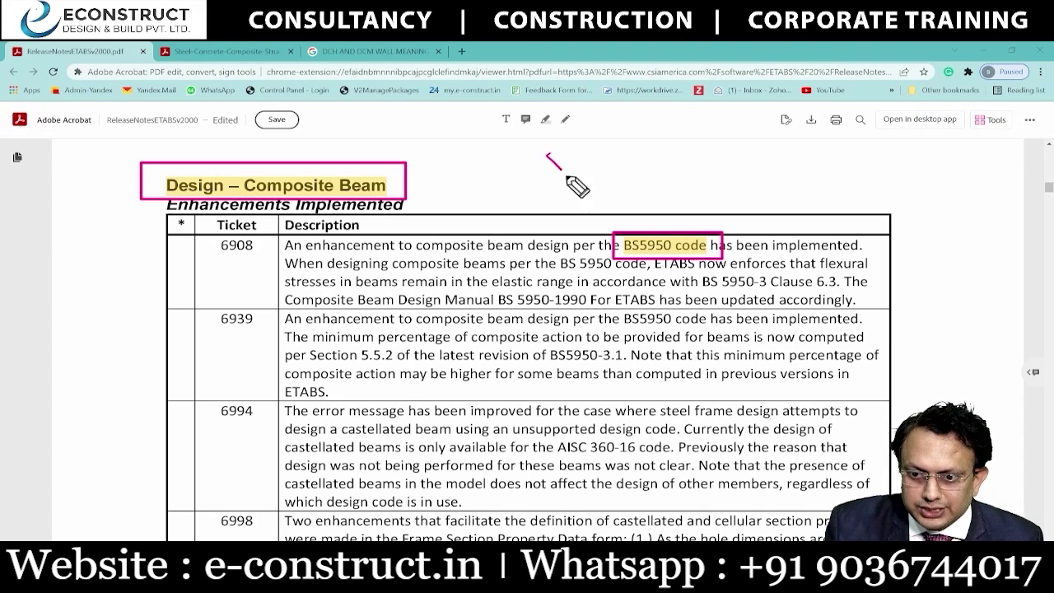
key("Escape")
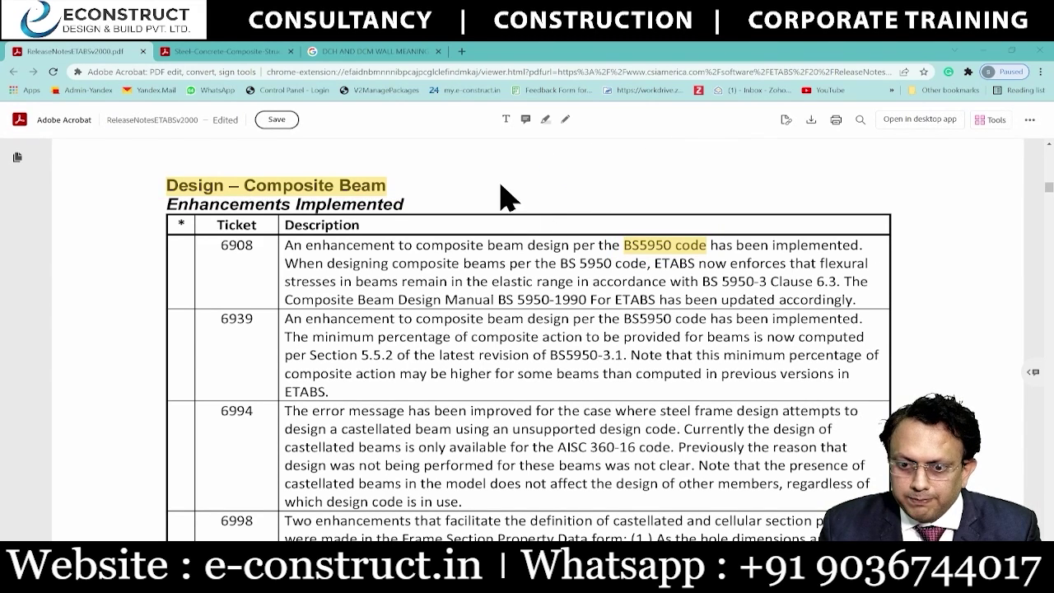
- Sketch a steel I-section encased in a rectangle with reinforcement bars beside the Design – Composite Beam heading
left_click_drag(490, 161, 589, 234)
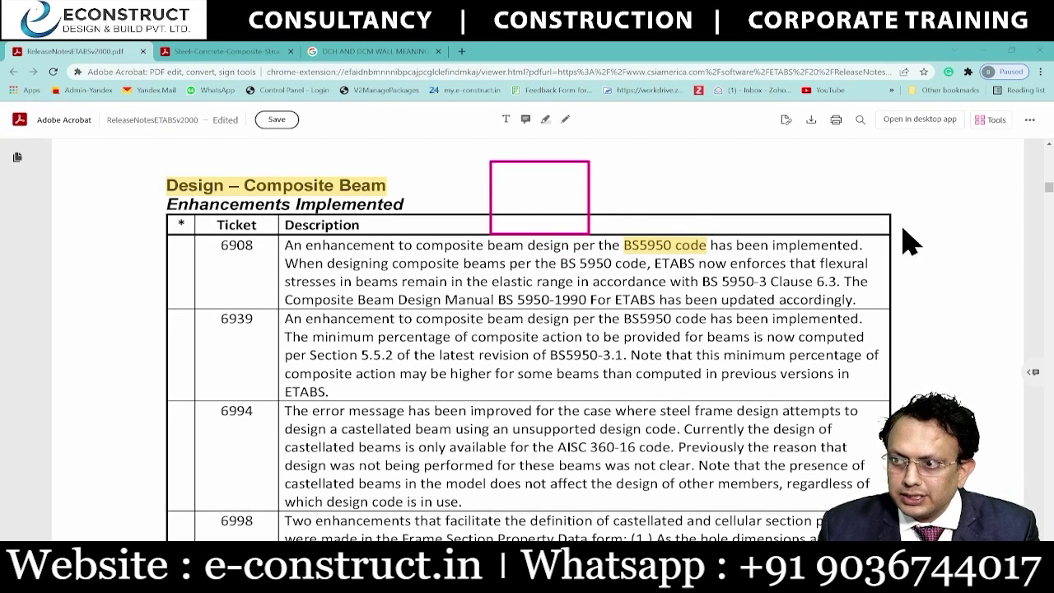
mouse_move(506, 172)
left_mouse_down()
mouse_move(574, 171)
mouse_move(537, 220)
mouse_move(577, 224)
left_mouse_up()
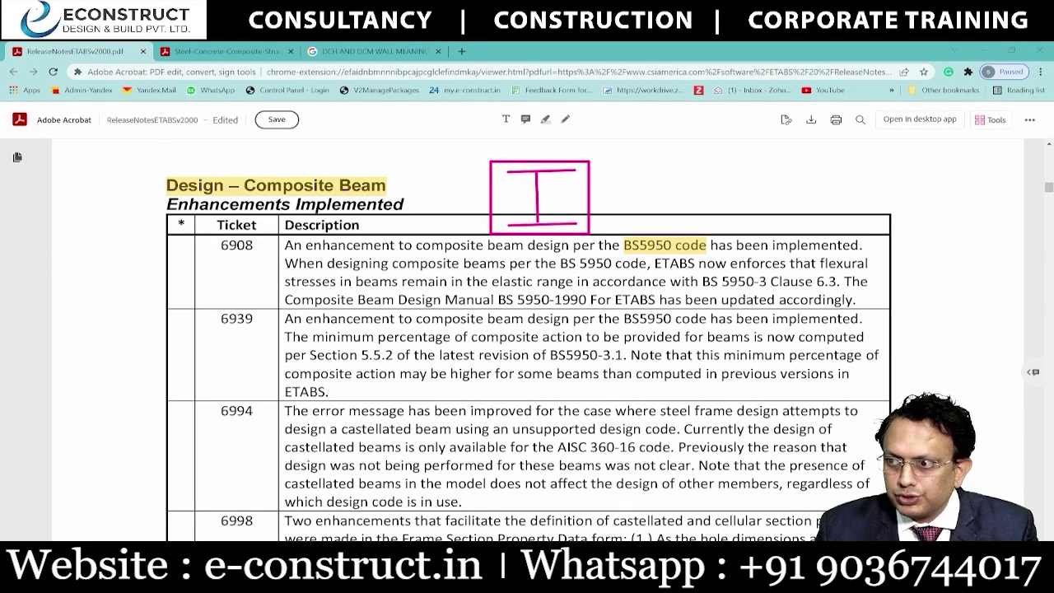
left_click_drag(496, 170, 584, 167)
left_click_drag(498, 228, 546, 226)
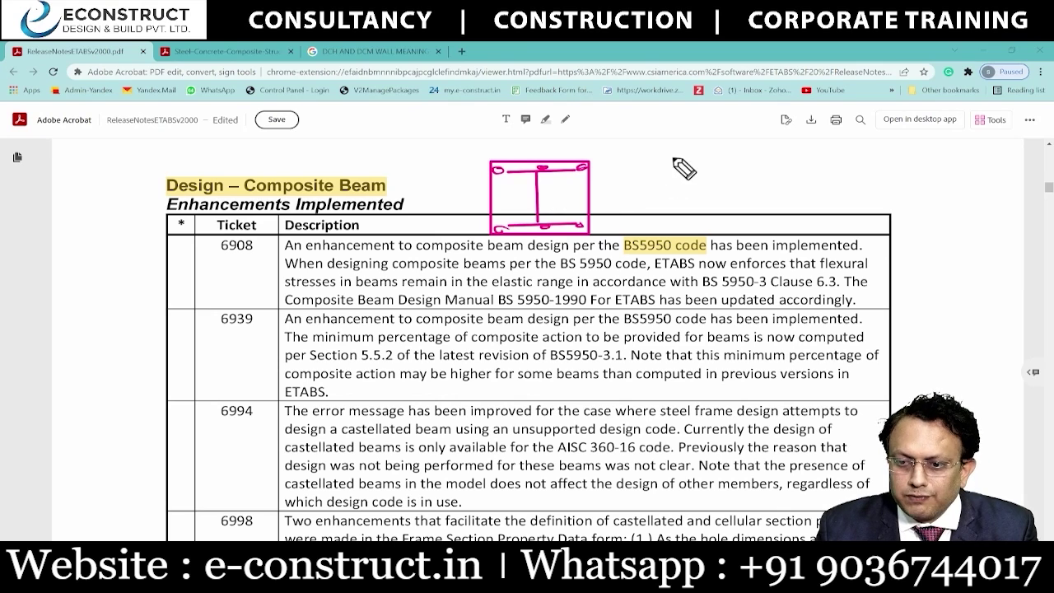
- Sketch a reinforced slab on an I-beam and a profiled slab spanning two I-beams, and clear all annotations
mouse_move(666, 153)
left_mouse_down()
mouse_move(792, 145)
mouse_move(662, 171)
mouse_move(795, 162)
left_mouse_up()
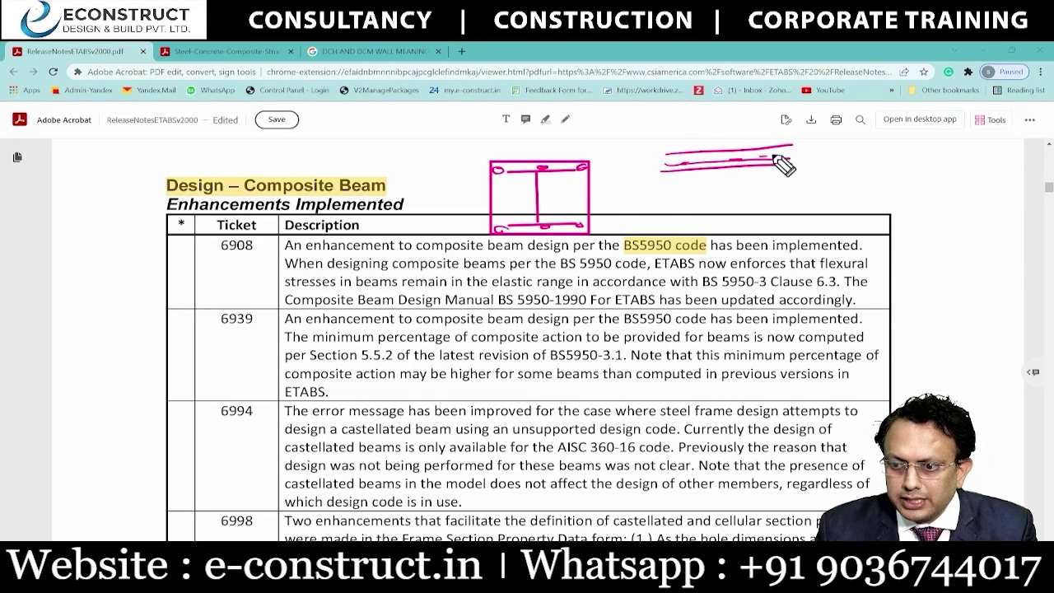
mouse_move(699, 176)
left_mouse_down()
mouse_move(720, 189)
mouse_move(698, 220)
mouse_move(764, 213)
mouse_move(728, 202)
mouse_move(728, 177)
mouse_move(752, 170)
left_mouse_up()
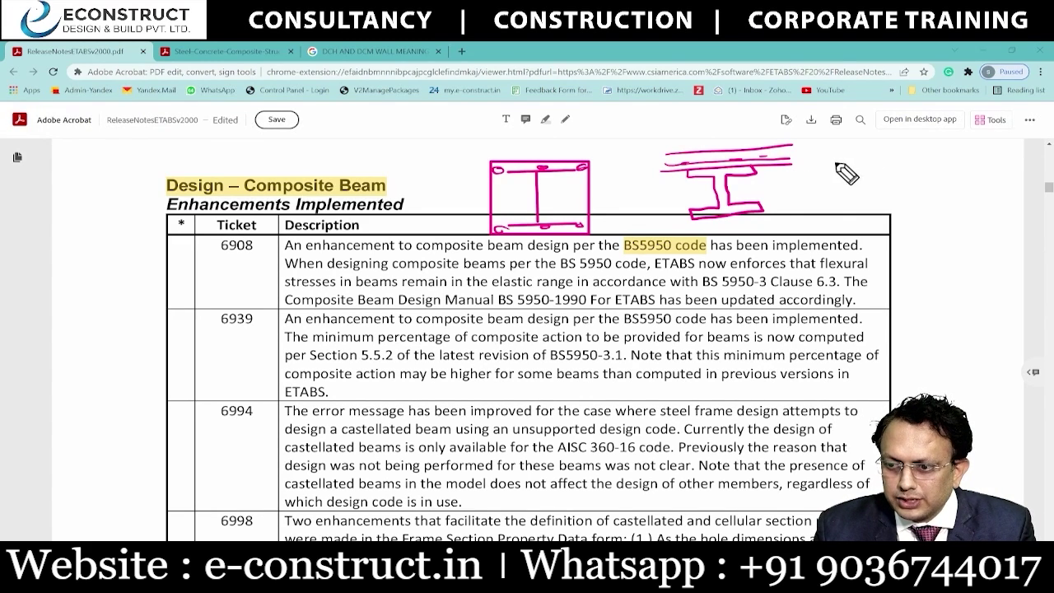
mouse_move(815, 157)
left_mouse_down()
mouse_move(869, 154)
mouse_move(837, 190)
left_mouse_up()
left_click_drag(813, 193, 865, 188)
left_click_drag(921, 154, 959, 151)
left_click_drag(940, 154, 940, 174)
left_click_drag(924, 177, 964, 173)
mouse_move(809, 155)
left_mouse_down()
mouse_move(929, 154)
mouse_move(976, 141)
left_mouse_up()
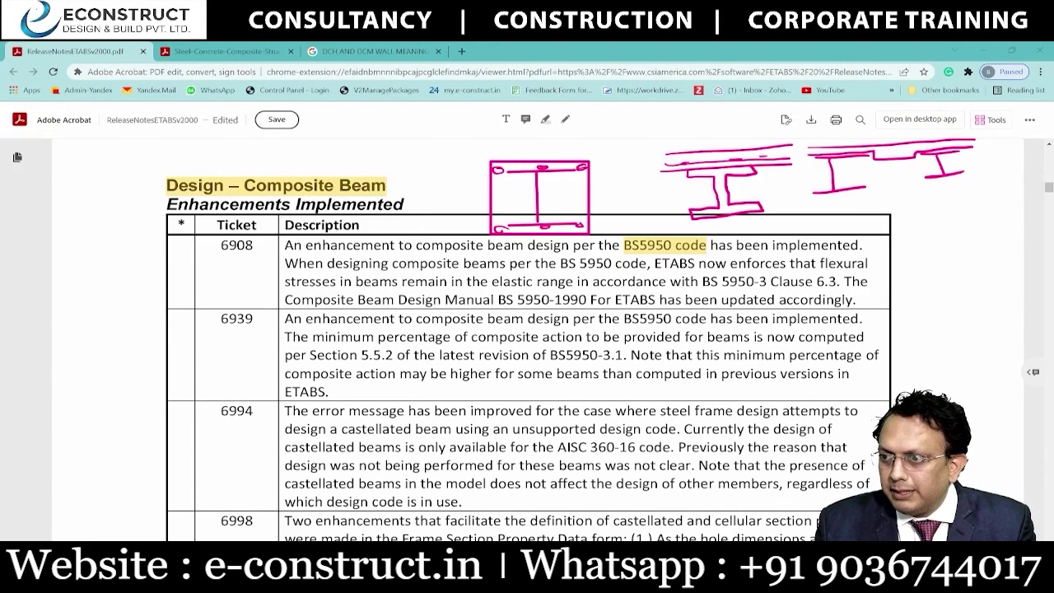
key("Escape")
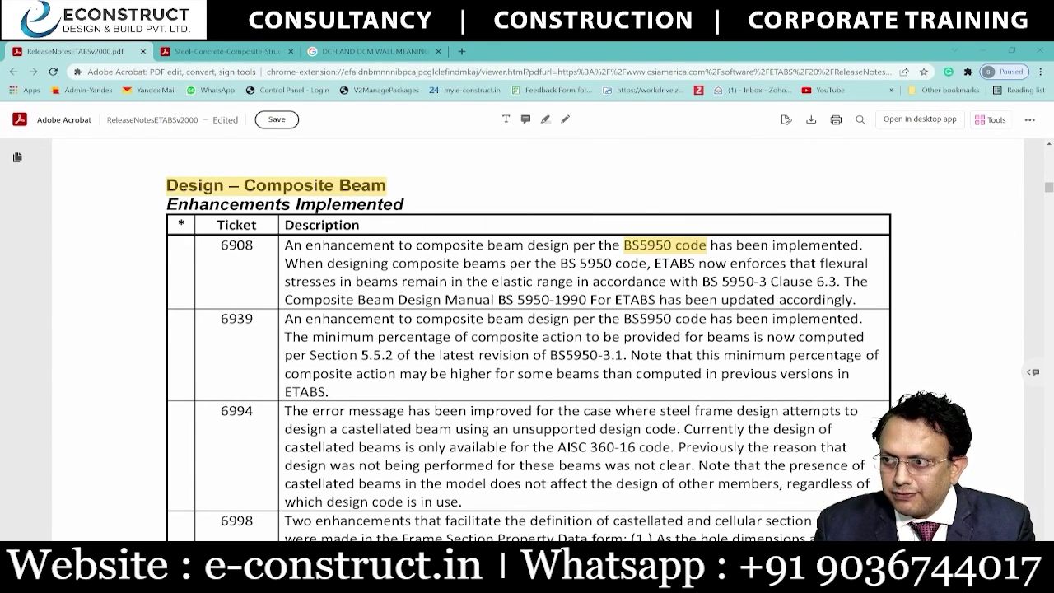
- Sketch two I-beams with slabs framed in within the beam depth beside the Design – Composite Beam heading
mouse_move(521, 160)
left_mouse_down()
mouse_move(567, 159)
mouse_move(542, 191)
left_mouse_up()
left_click_drag(516, 193, 564, 191)
mouse_move(685, 159)
left_mouse_down()
mouse_move(732, 156)
mouse_move(709, 179)
left_mouse_up()
left_click_drag(698, 176, 735, 175)
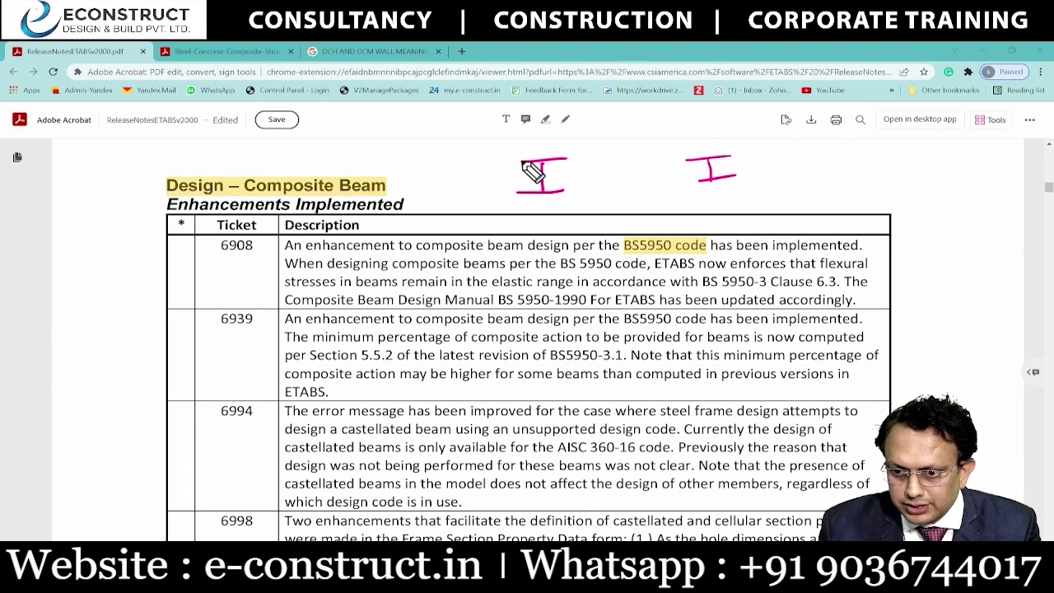
left_click_drag(517, 149, 748, 138)
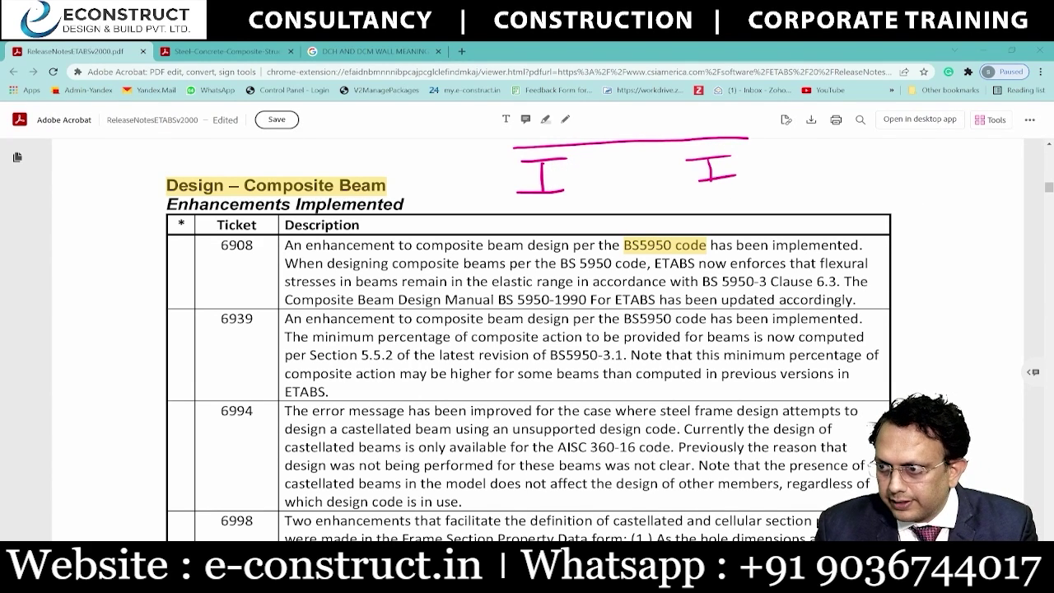
key("ctrl+z")
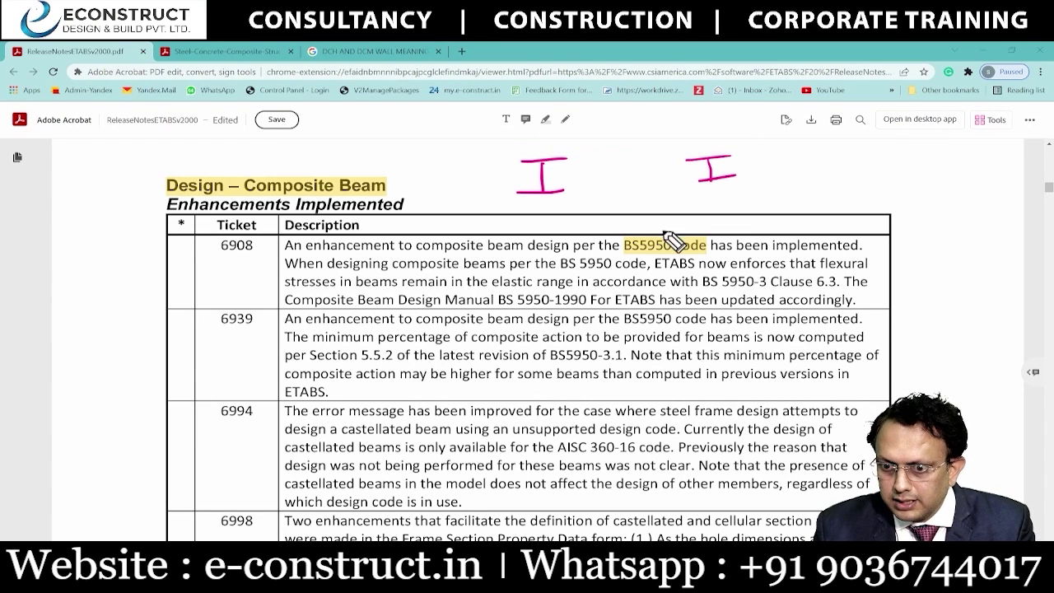
left_click_drag(575, 160, 680, 157)
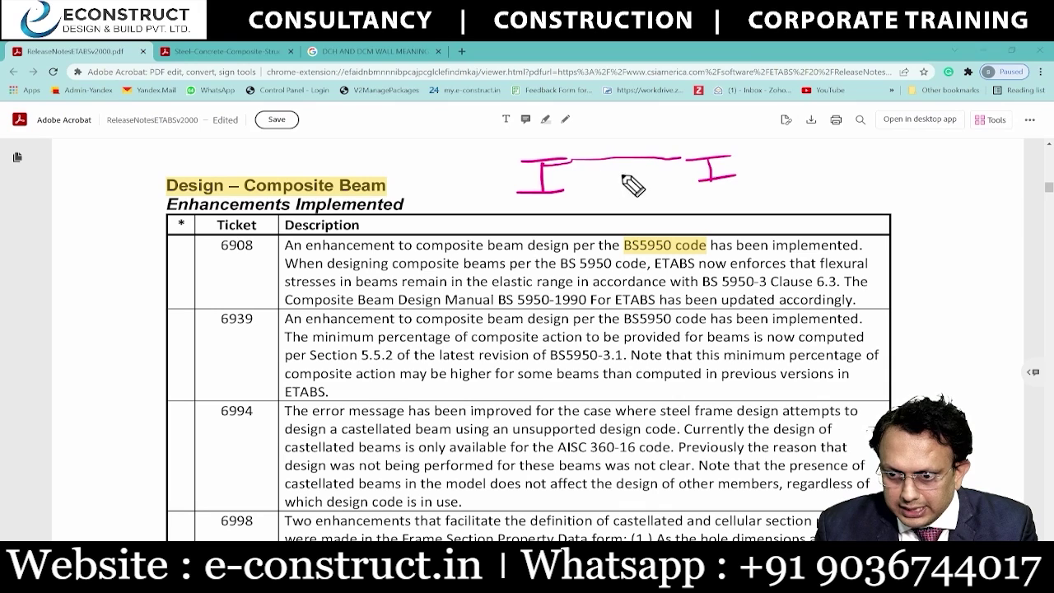
mouse_move(543, 183)
left_mouse_down()
mouse_move(848, 151)
mouse_move(713, 166)
mouse_move(744, 165)
mouse_move(729, 169)
left_mouse_up()
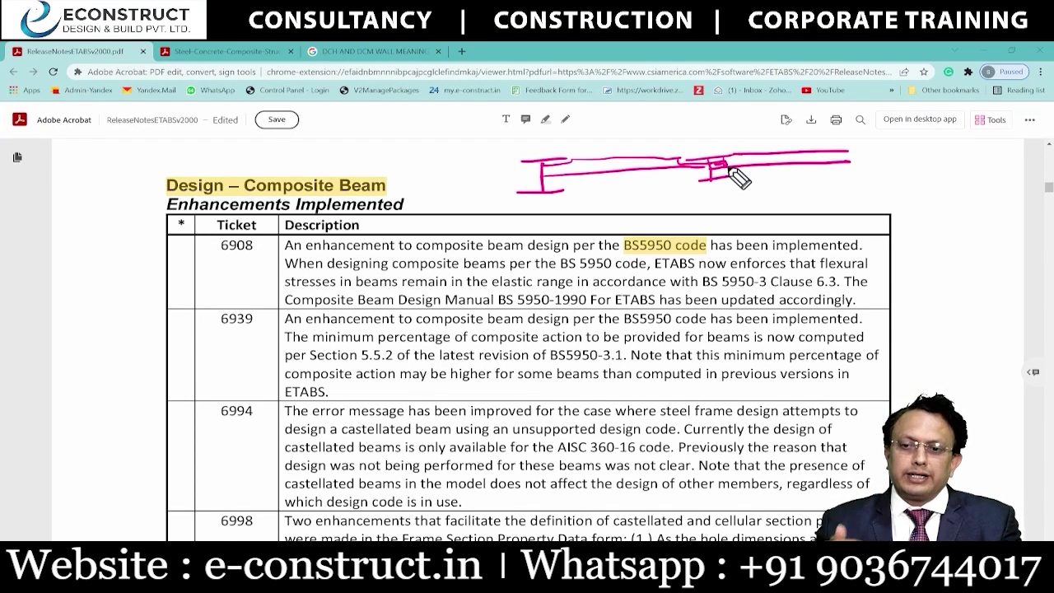
- Sketch another I-beam carrying a slab on its top flange, and tick both slab arrangements
mouse_move(419, 163)
left_mouse_down()
mouse_move(453, 161)
mouse_move(433, 186)
mouse_move(449, 186)
left_mouse_up()
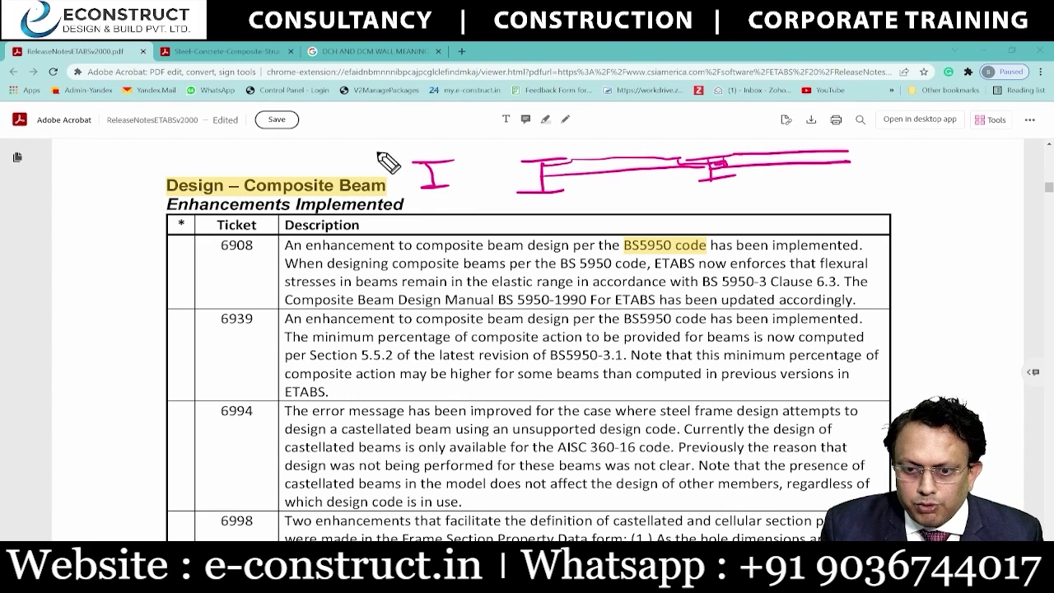
mouse_move(348, 157)
left_mouse_down()
mouse_move(348, 142)
mouse_move(468, 142)
mouse_move(512, 155)
mouse_move(346, 163)
left_mouse_up()
mouse_move(511, 140)
left_mouse_down()
mouse_move(516, 154)
mouse_move(504, 161)
left_mouse_up()
left_click_drag(381, 175, 452, 156)
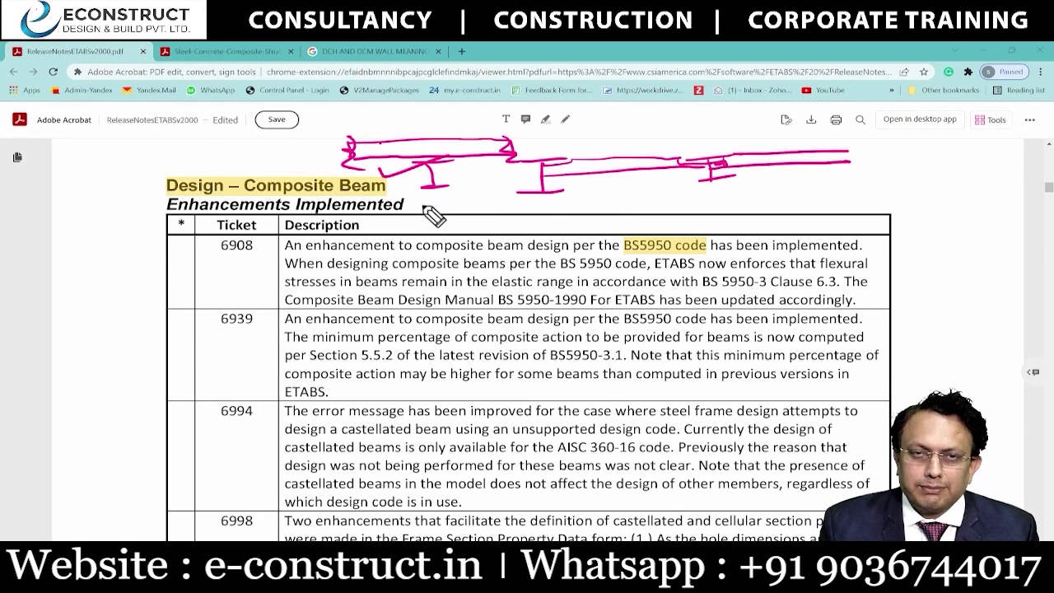
left_click_drag(594, 186, 657, 170)
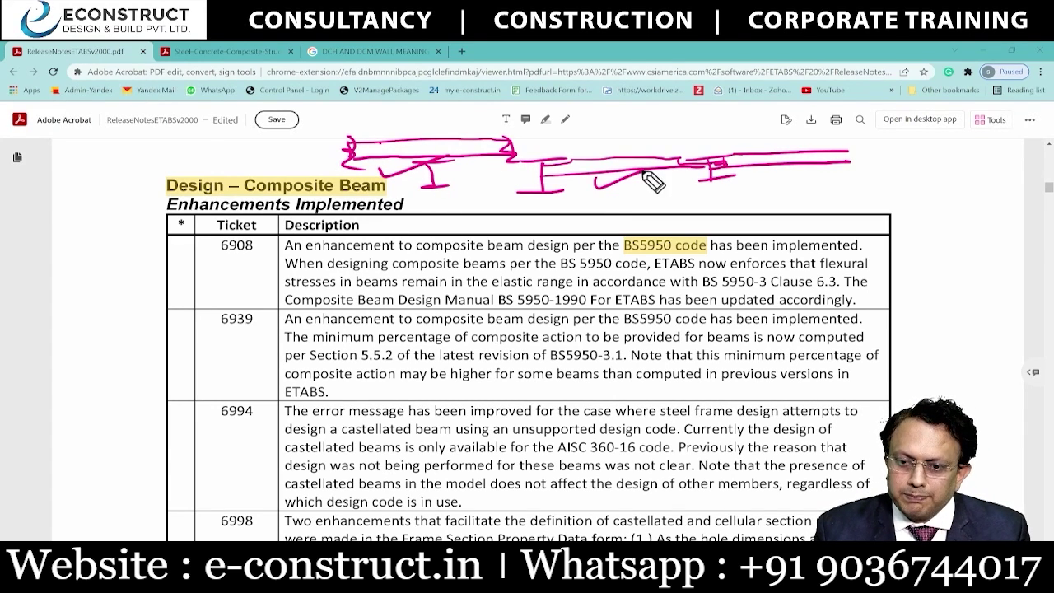
- Sketch a tall I-section beside the two slab arrangements near the Design – Composite Beam heading, and clear all annotations
left_click_drag(865, 166, 888, 165)
mouse_move(876, 165)
left_mouse_down()
mouse_move(886, 249)
mouse_move(899, 246)
left_mouse_up()
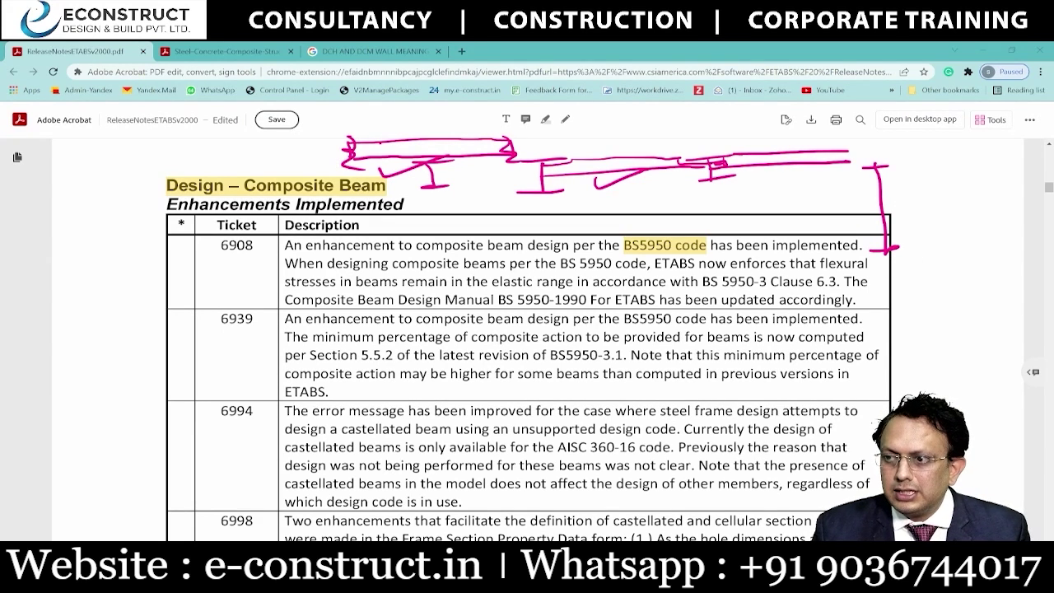
key("Escape")
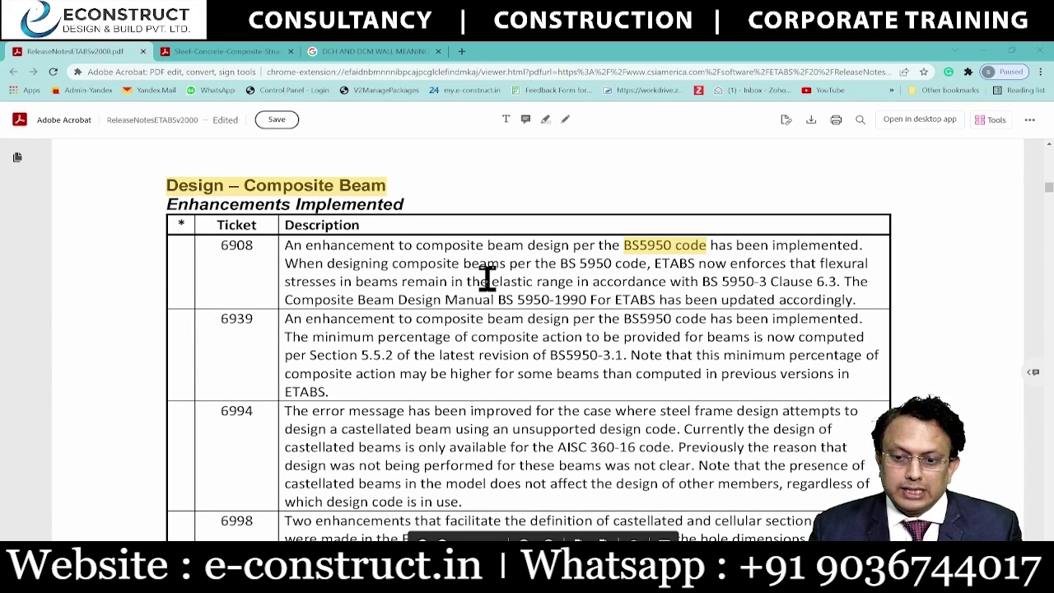
- Mark the slenderness ratio, slenderness limit and reinforcement wording of ticket 4960 under Design – Concrete Frame with arrows, and clear them
scroll(488, 278, "down", 3)
scroll(487, 278, "down", 8)
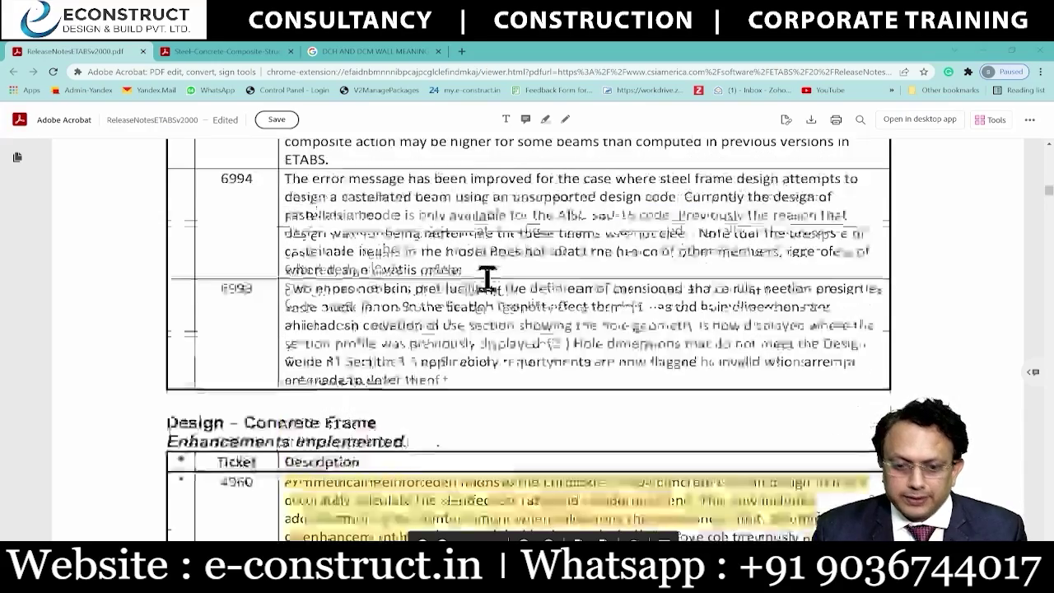
scroll(490, 348, "down", 3)
scroll(490, 347, "up", 3)
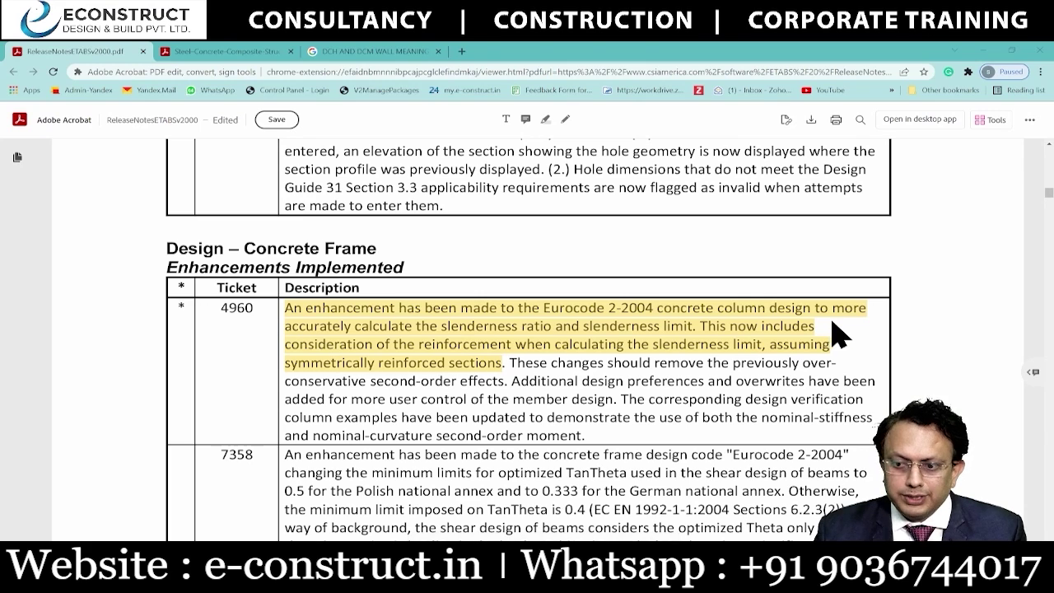
left_click_drag(346, 393, 374, 334)
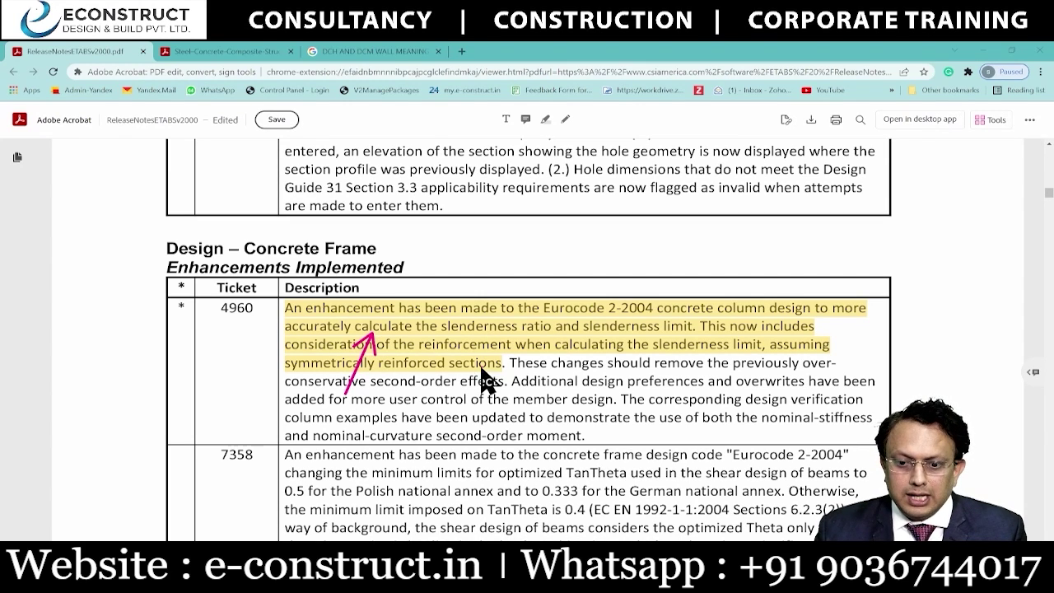
left_click_drag(480, 367, 531, 336)
left_click_drag(611, 362, 652, 334)
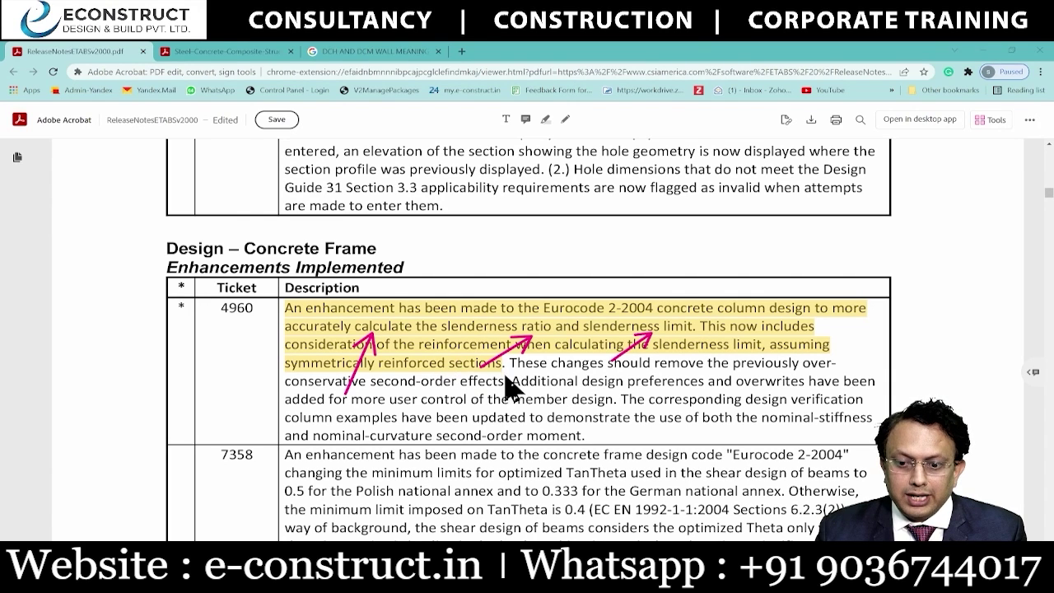
left_click_drag(453, 384, 471, 354)
left_click_drag(640, 372, 670, 355)
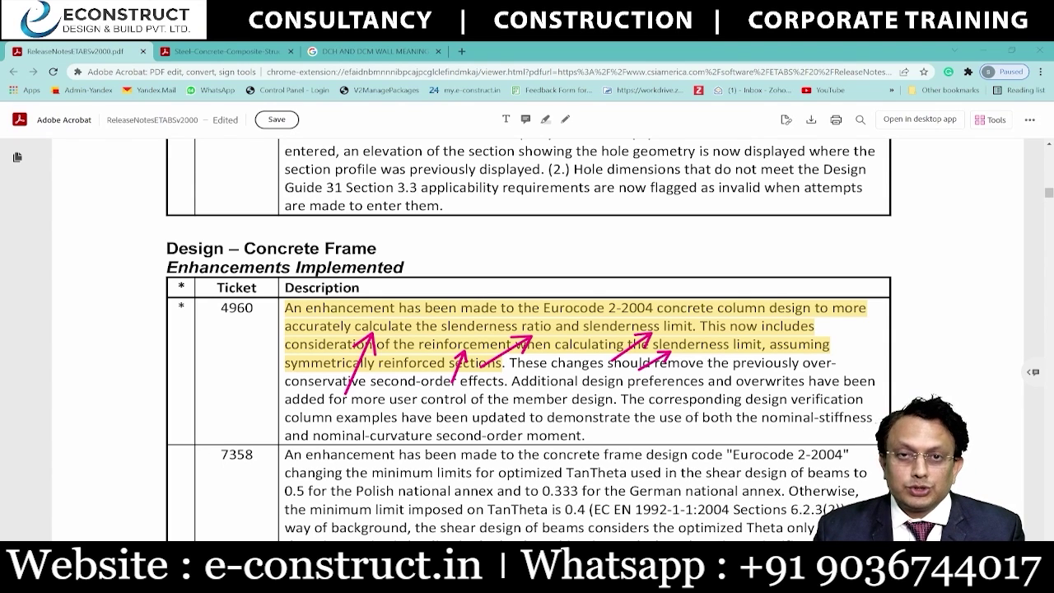
key("Escape")
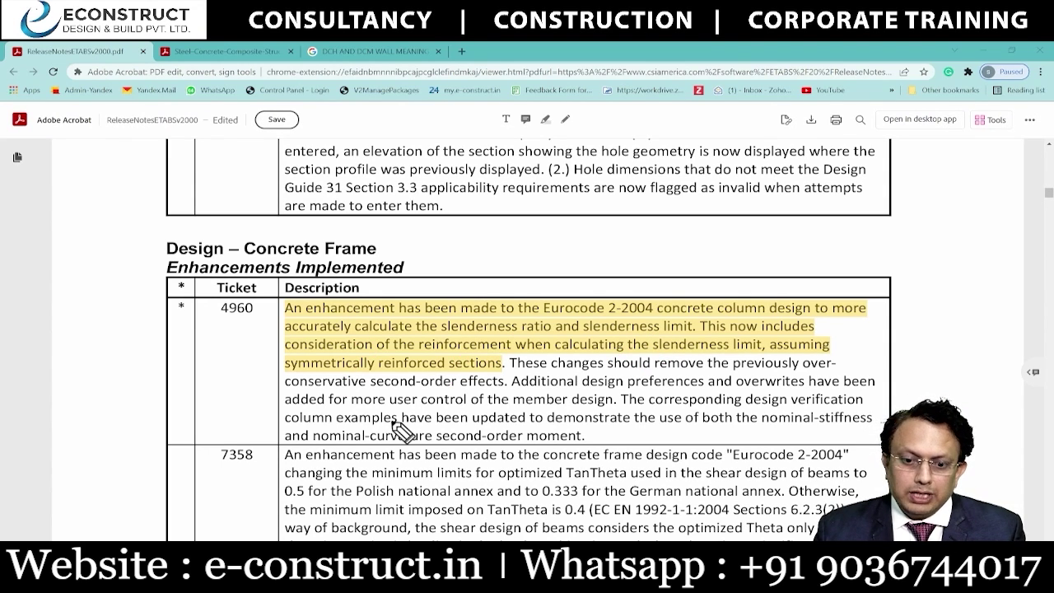
- Underline "assuming symmetrically reinforced sections" in ticket 4960 and sketch a rectangular column section with bars along both long sides
mouse_move(284, 371)
left_mouse_down()
mouse_move(502, 372)
mouse_move(505, 362)
left_mouse_up()
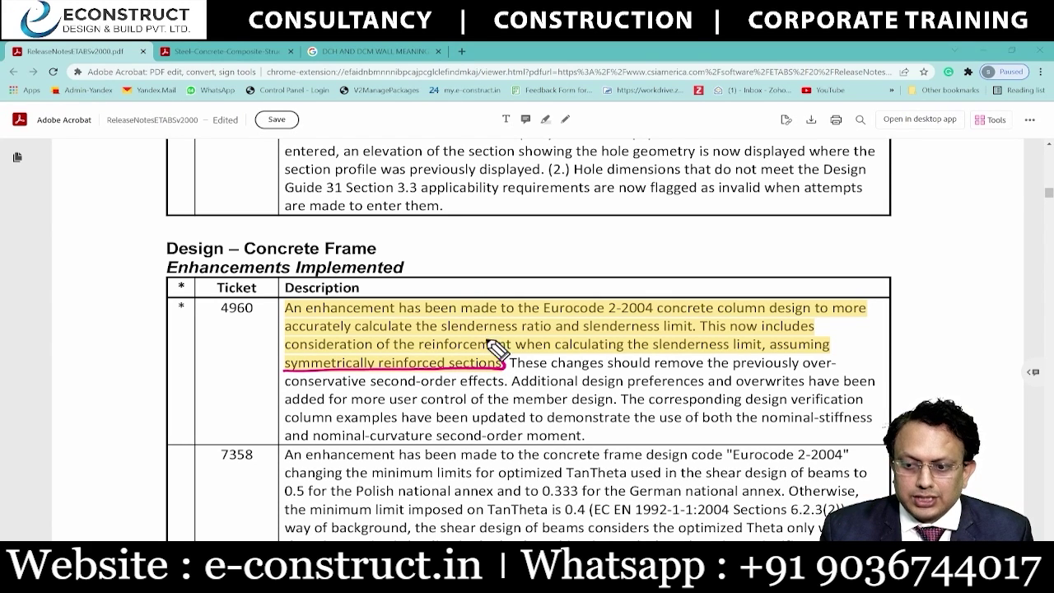
left_click_drag(769, 354, 837, 349)
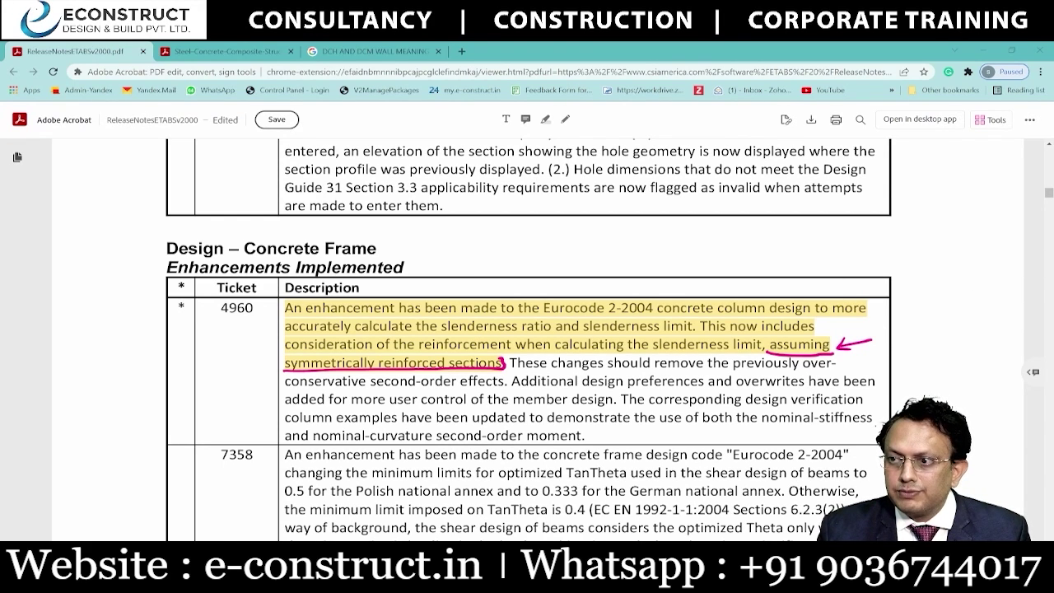
left_click_drag(70, 240, 149, 388)
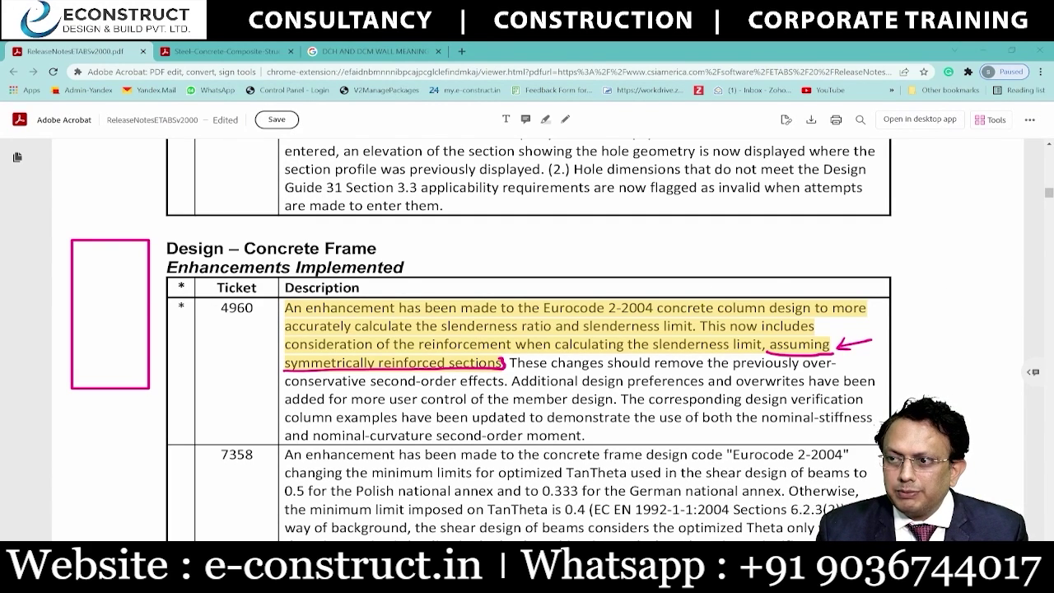
left_click_drag(82, 251, 83, 252)
left_click_drag(89, 294, 86, 371)
mouse_move(133, 252)
left_mouse_down()
mouse_move(140, 292)
mouse_move(128, 363)
left_mouse_up()
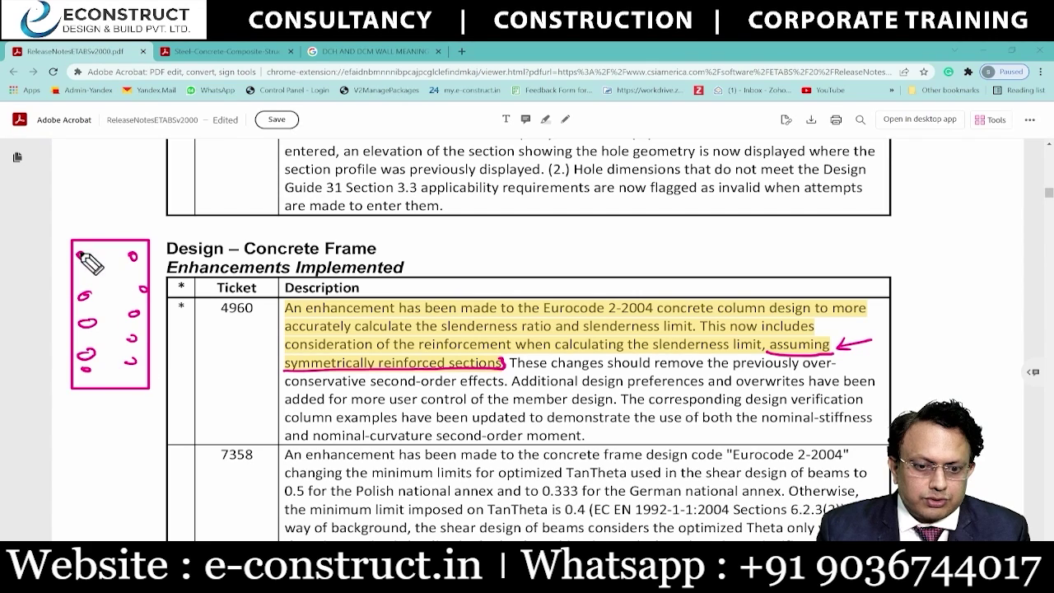
- Mark the matching bars on opposite faces of the column sketch with ticks, arrows and connecting lines, and clear all annotations
mouse_move(119, 259)
left_mouse_down()
mouse_move(95, 256)
mouse_move(122, 256)
mouse_move(125, 225)
mouse_move(105, 240)
left_mouse_up()
left_click_drag(182, 284, 137, 308)
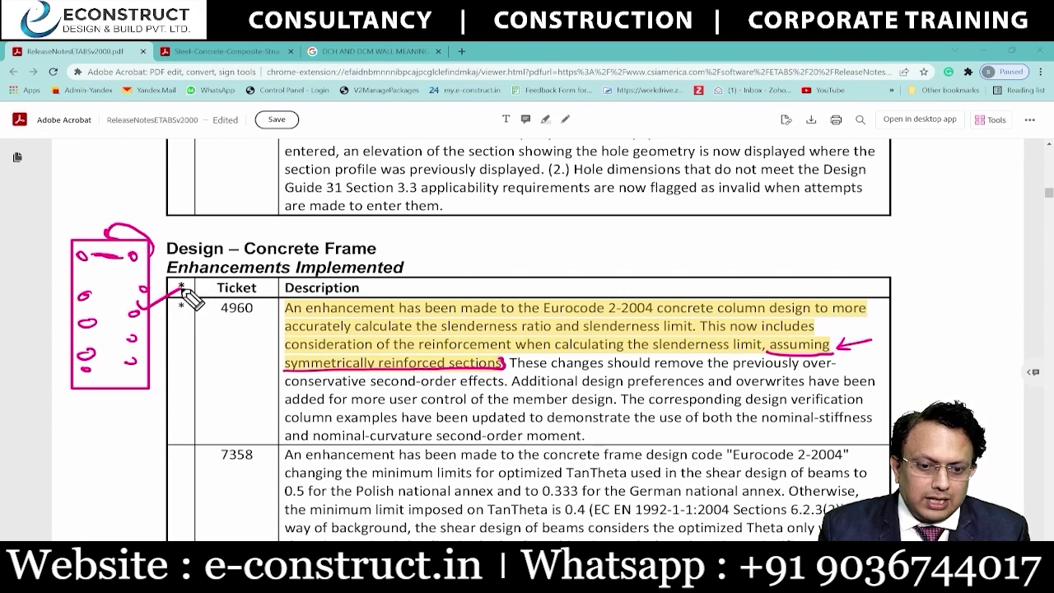
left_click_drag(54, 313, 95, 295)
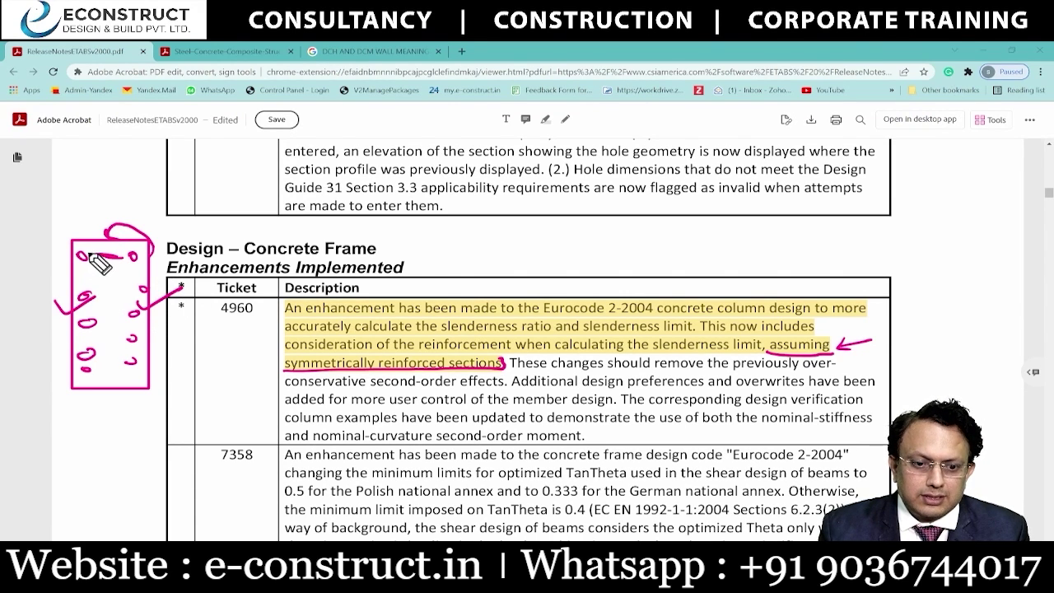
left_click_drag(81, 256, 136, 256)
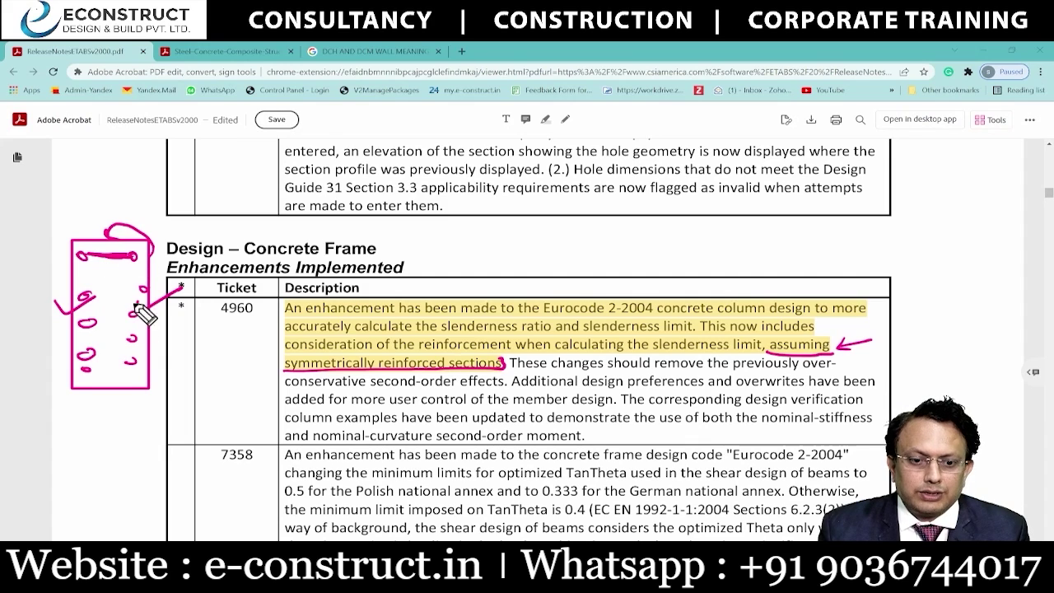
left_click_drag(102, 375, 132, 376)
mouse_move(162, 339)
left_mouse_down()
mouse_move(169, 369)
mouse_move(111, 377)
left_mouse_up()
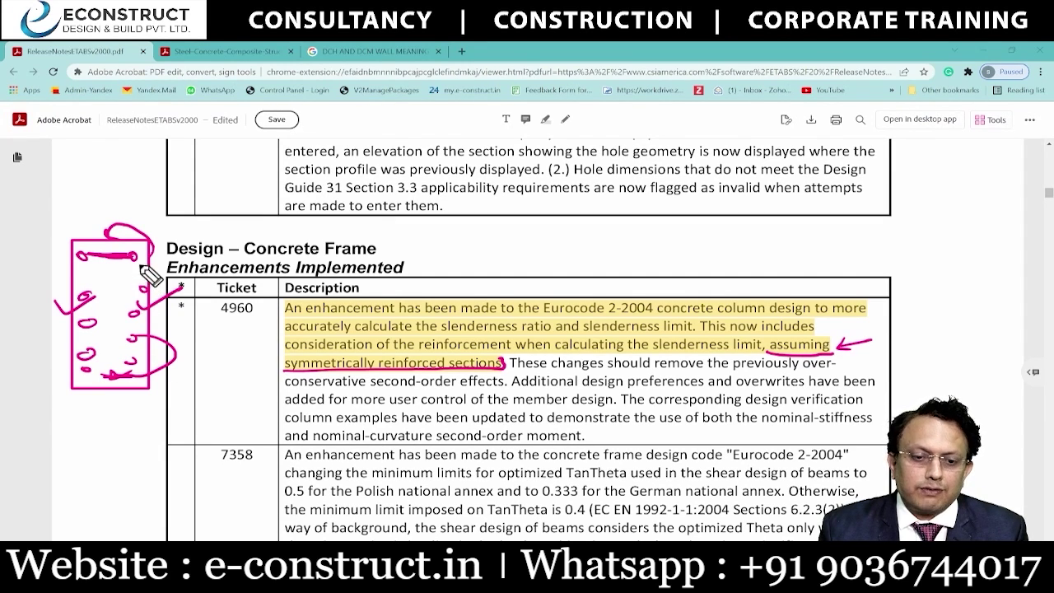
left_click_drag(135, 252, 134, 367)
mouse_move(81, 252)
left_mouse_down()
mouse_move(84, 377)
mouse_move(144, 381)
left_mouse_up()
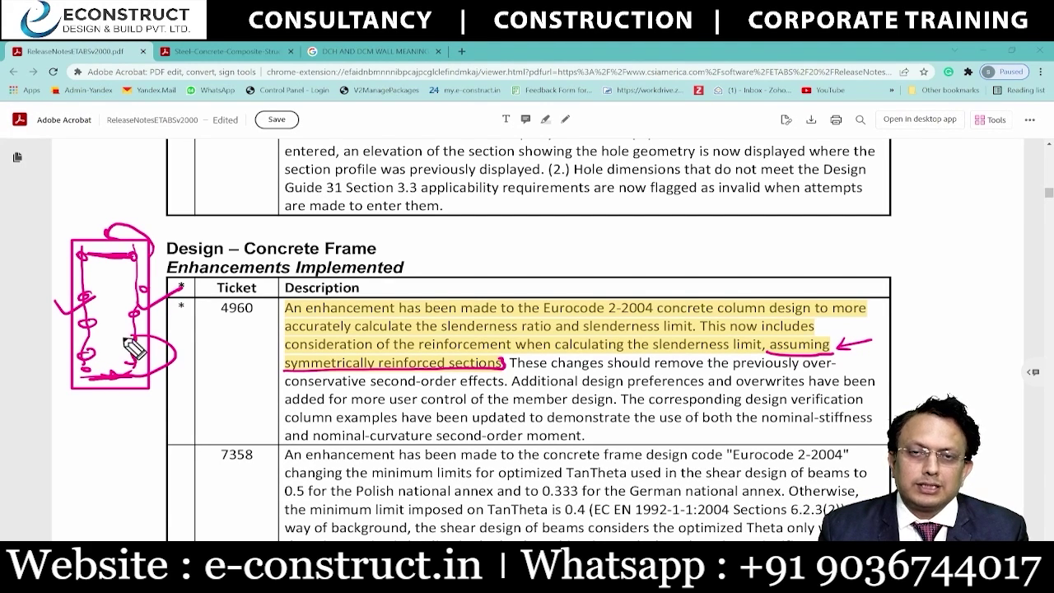
key("Escape")
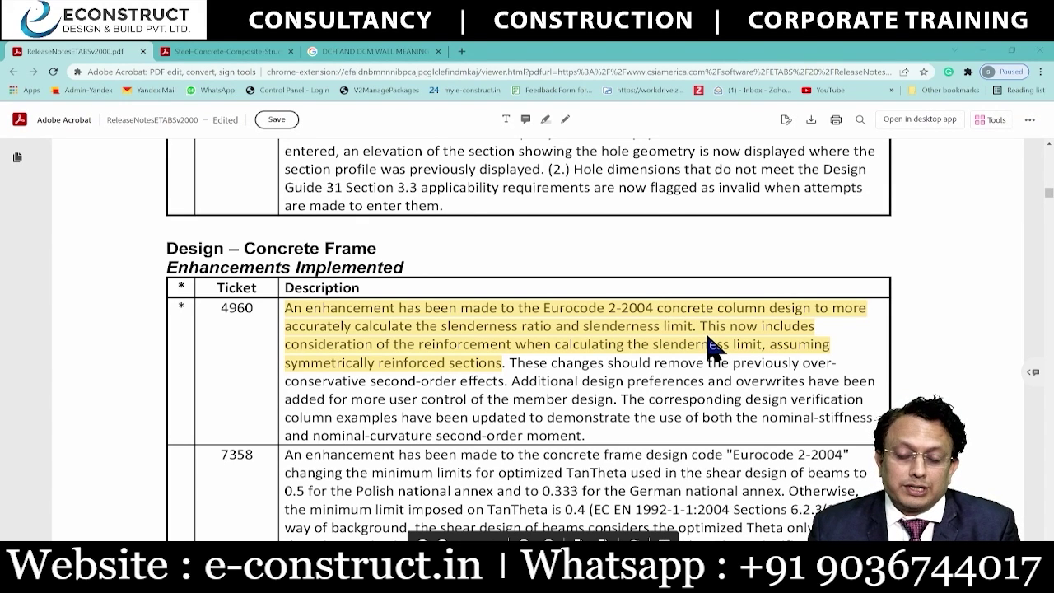
- Clear the underlines from ticket 2194, and box "Perform3D import feature" with an arrow in ticket 5520 under External Import and Export
scroll(700, 336, "down", 5)
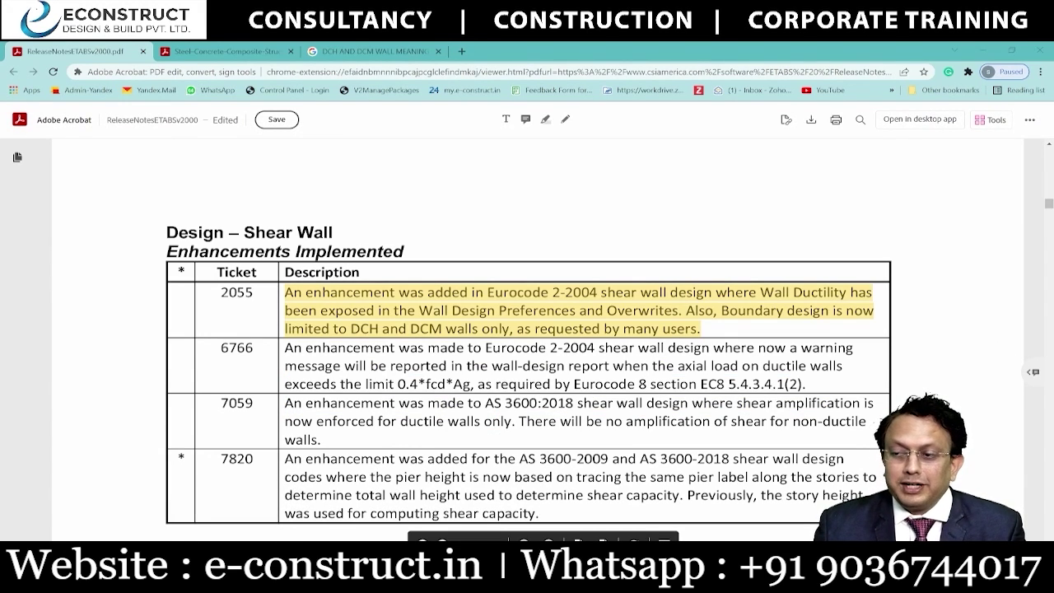
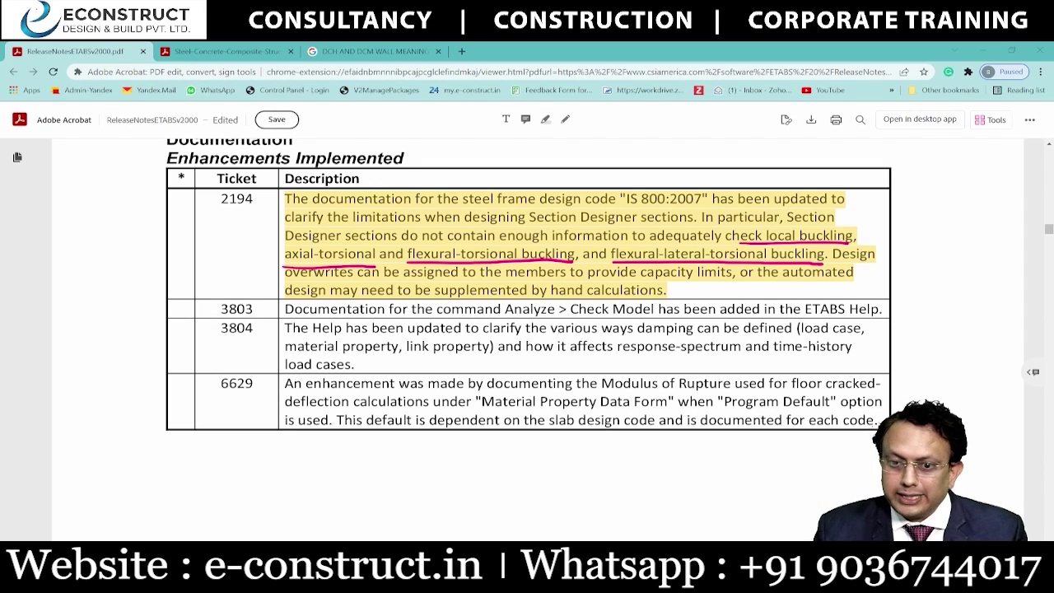
key("Escape")
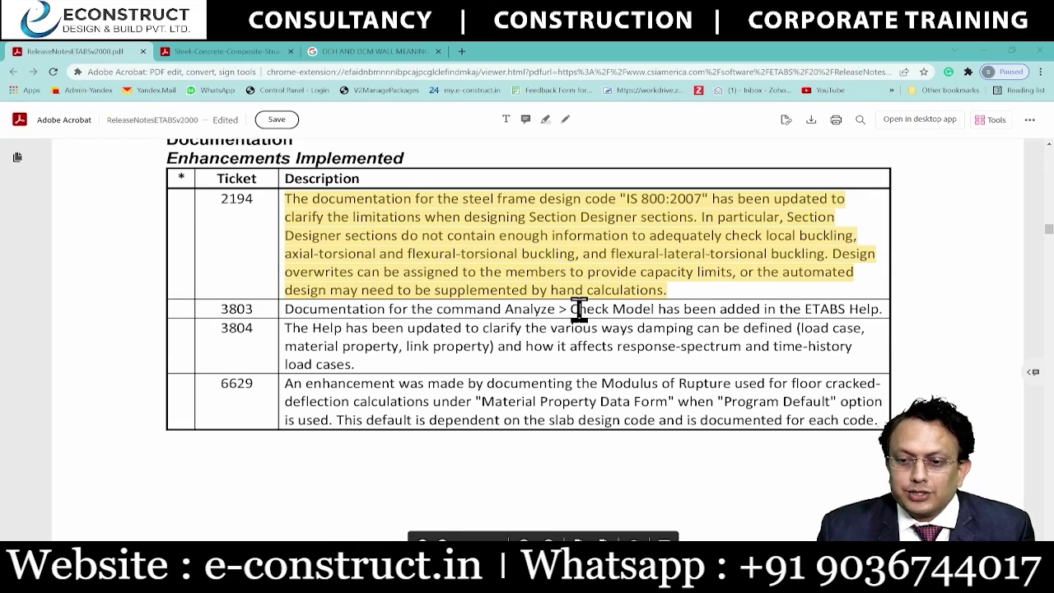
scroll(489, 376, "up", 1)
scroll(537, 391, "down", 8)
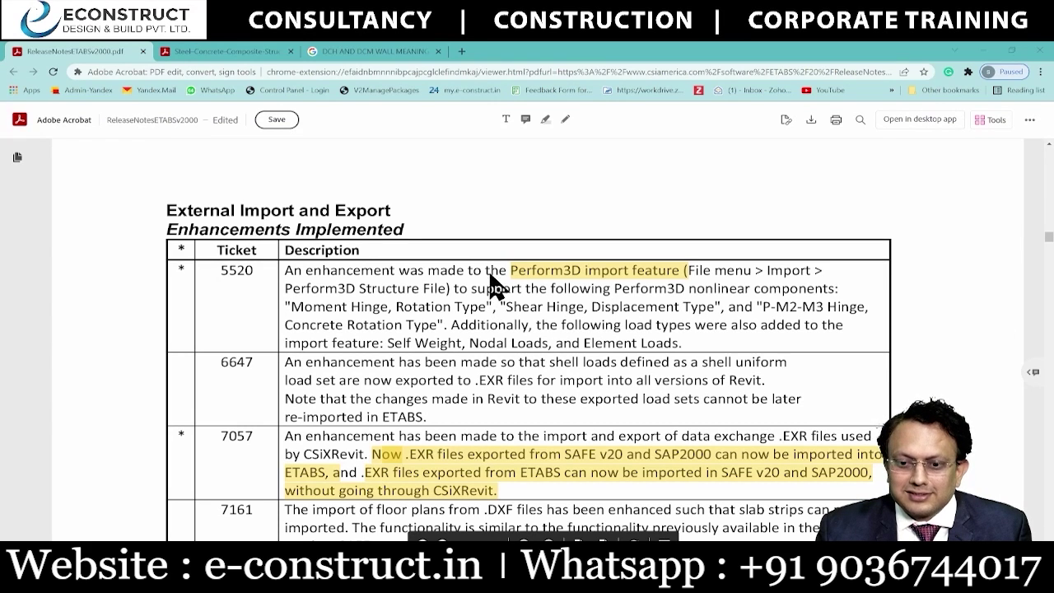
left_click_drag(500, 258, 690, 285)
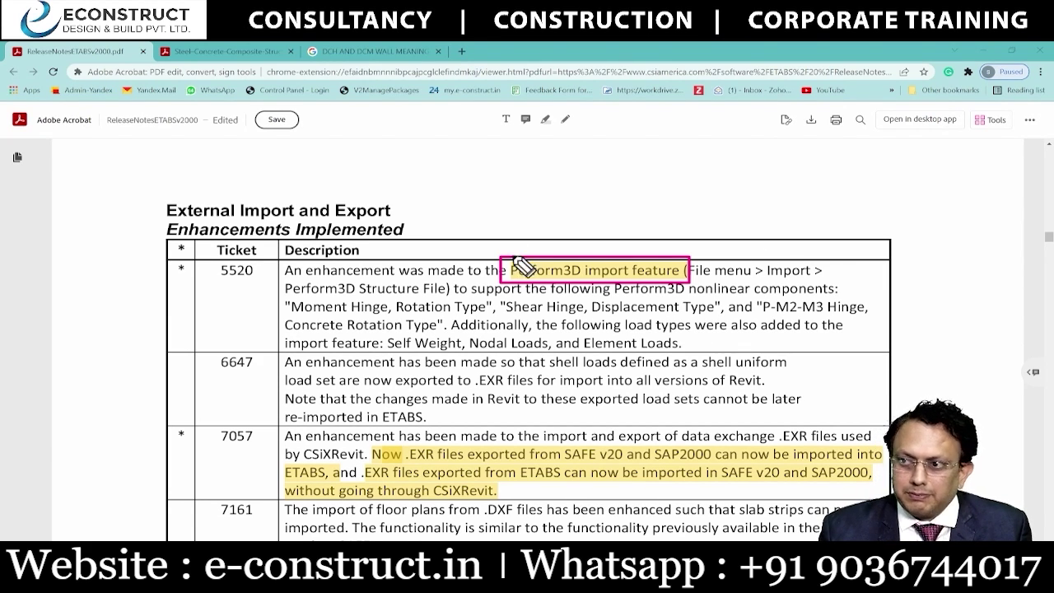
left_click_drag(539, 219, 522, 255)
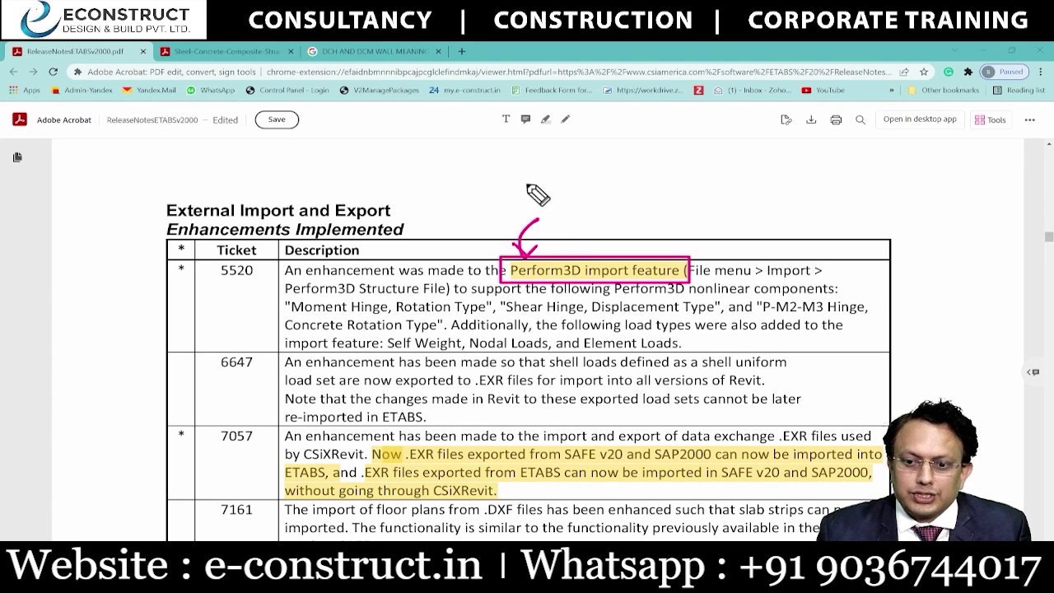
- Sketch four ovals above ticket 5520 and link them with arrows to illustrate data exchange between programs
mouse_move(541, 155)
left_mouse_down()
mouse_move(556, 171)
mouse_move(570, 167)
mouse_move(546, 162)
mouse_move(551, 153)
left_mouse_up()
left_click_drag(656, 152, 655, 157)
left_click_drag(670, 199, 668, 203)
left_click_drag(561, 223, 559, 228)
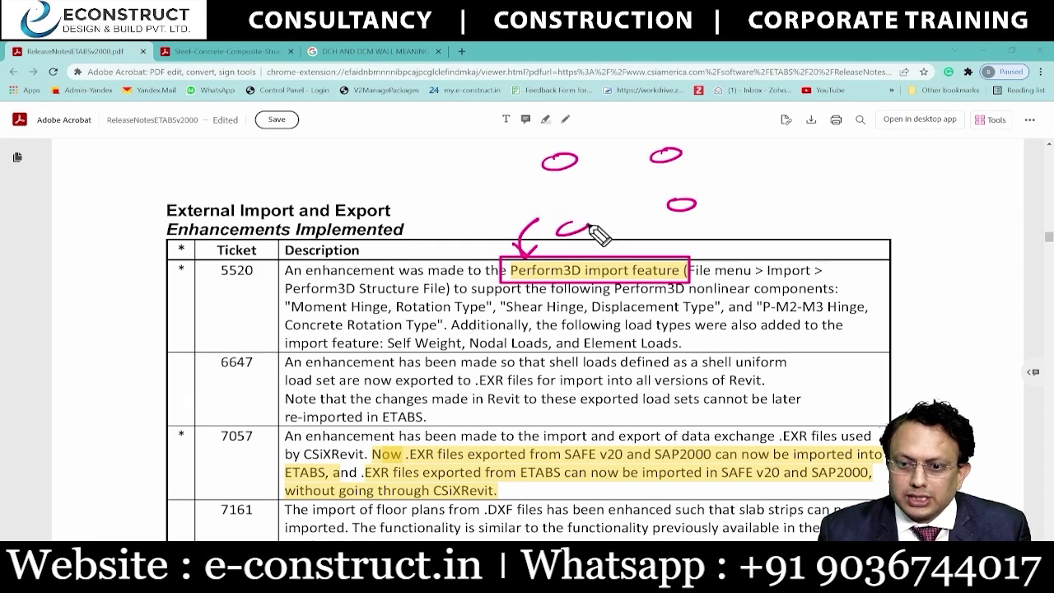
mouse_move(581, 187)
left_mouse_down()
mouse_move(648, 196)
mouse_move(618, 176)
mouse_move(594, 202)
left_mouse_up()
left_click_drag(566, 162, 628, 163)
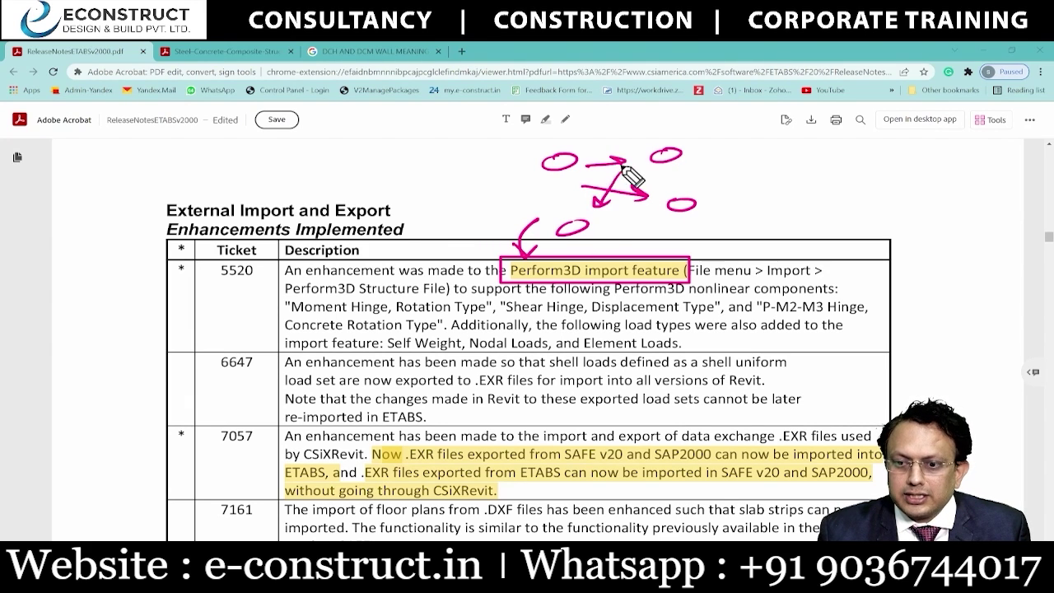
mouse_move(581, 195)
left_mouse_down()
mouse_move(593, 204)
mouse_move(576, 201)
left_mouse_up()
left_click_drag(667, 165, 679, 194)
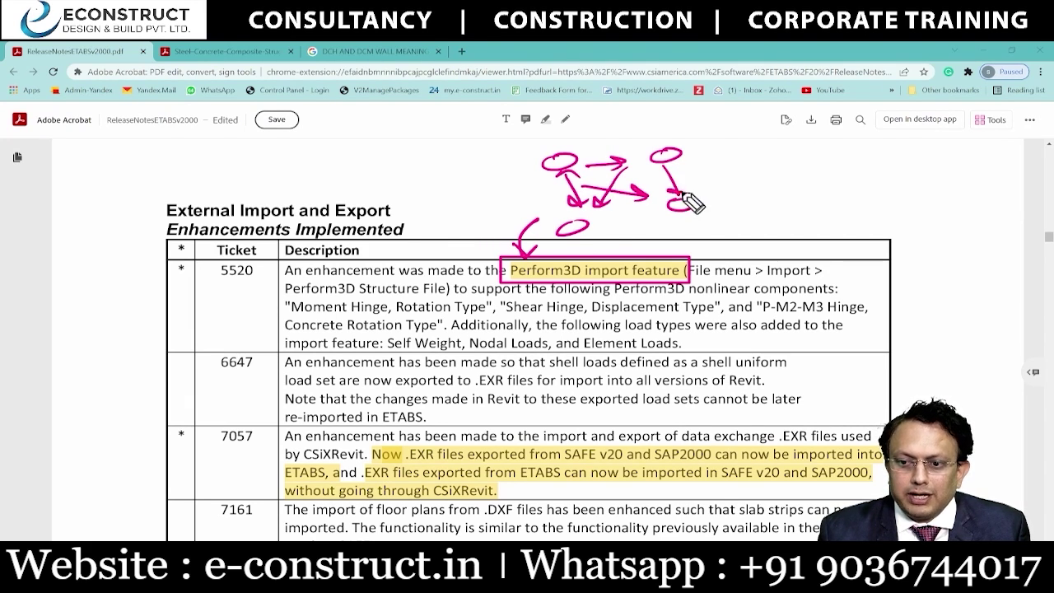
left_click_drag(608, 213, 651, 211)
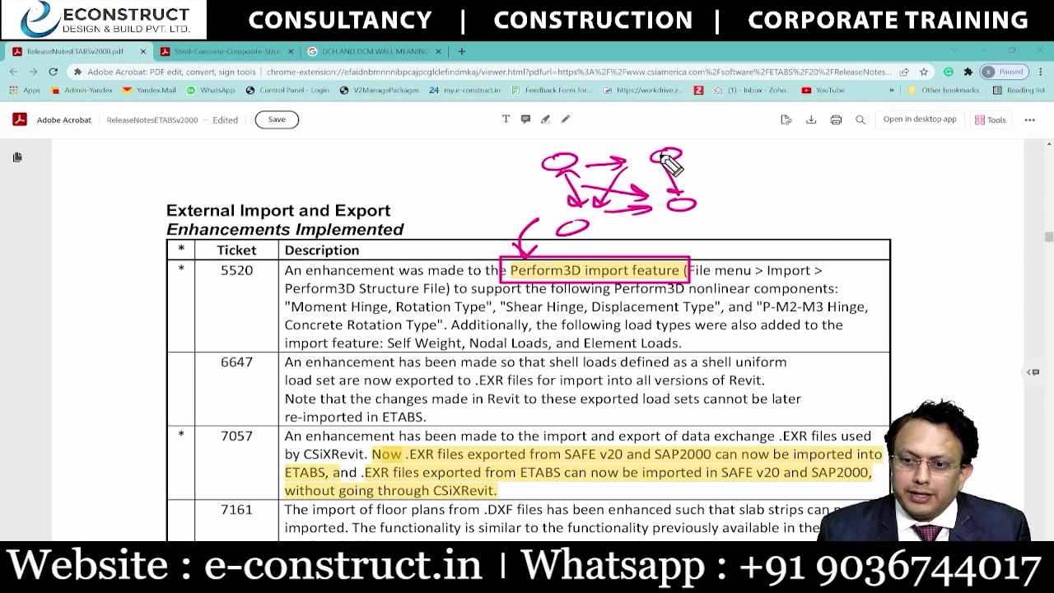
- Write ETABS and SAP2000 beside the ovals with arrows running both ways, circle Perform3D, and clear all annotations
mouse_move(715, 148)
left_mouse_down()
mouse_move(700, 161)
mouse_move(775, 147)
mouse_move(783, 157)
left_mouse_up()
mouse_move(729, 192)
left_mouse_down()
mouse_move(820, 176)
mouse_move(803, 189)
left_mouse_up()
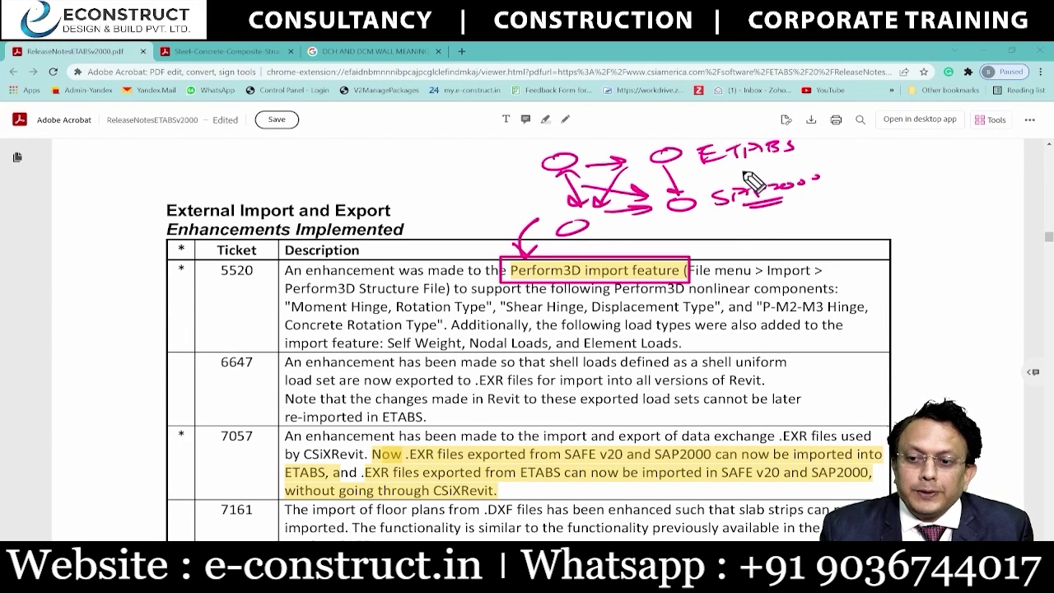
mouse_move(745, 174)
left_mouse_down()
mouse_move(747, 187)
mouse_move(758, 165)
mouse_move(761, 183)
left_mouse_up()
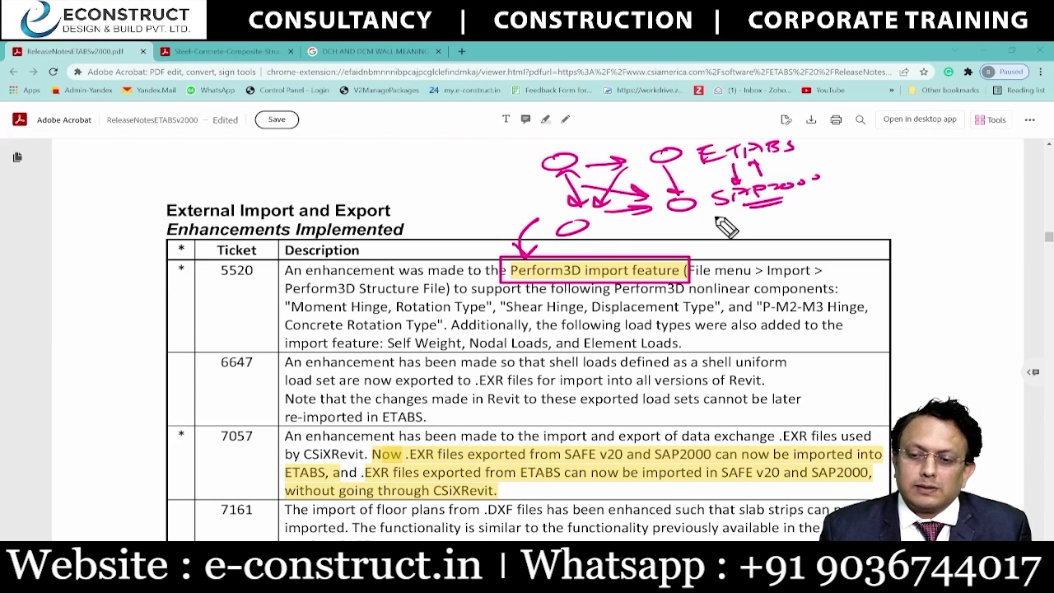
mouse_move(586, 267)
left_mouse_down()
mouse_move(532, 287)
mouse_move(583, 272)
left_mouse_up()
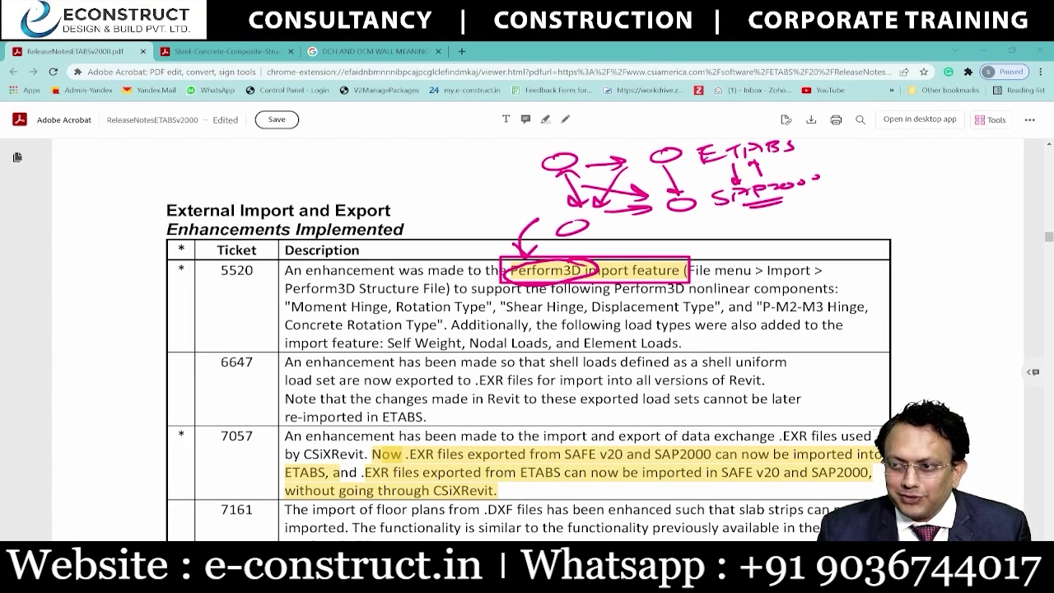
key("Escape")
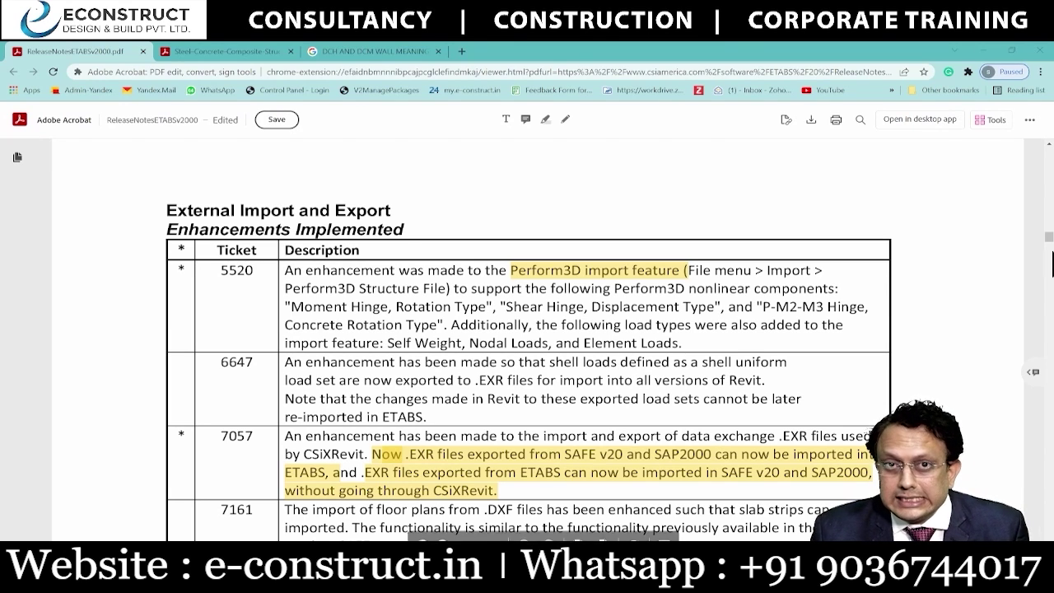
- Circle ticket 7057, write "BIM Technology" beside it with an arrow, and underline CSiXRevit in its description
scroll(603, 295, "down", 3)
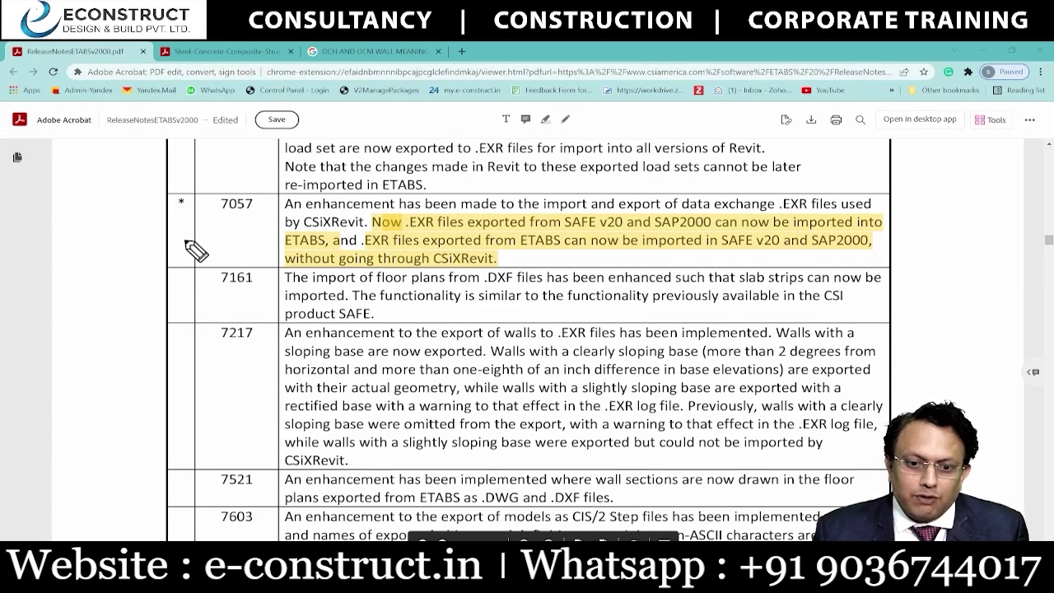
mouse_move(191, 206)
left_mouse_down()
mouse_move(198, 216)
mouse_move(132, 190)
left_mouse_up()
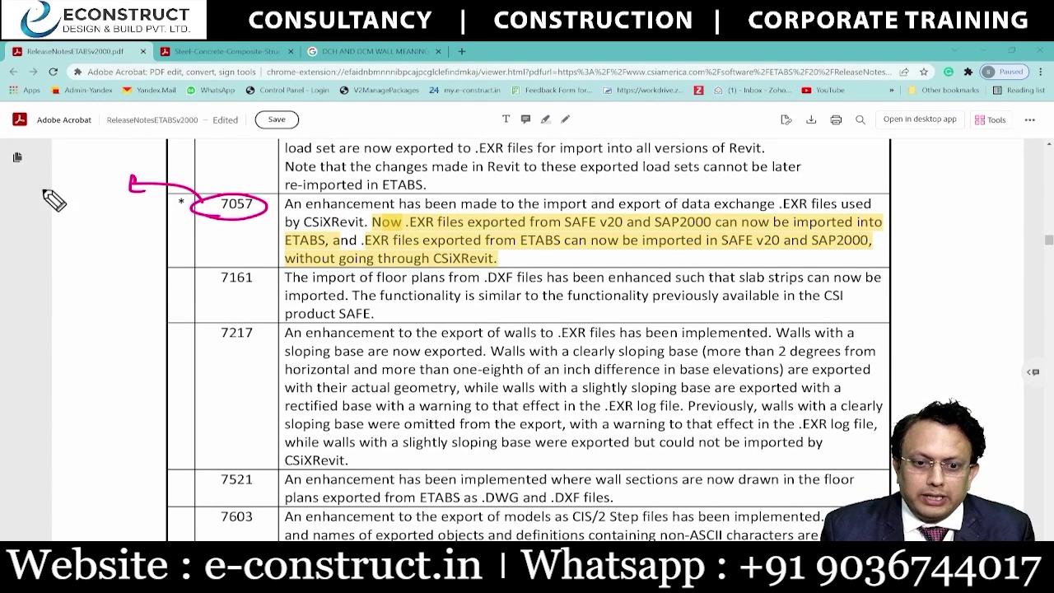
mouse_move(62, 177)
left_mouse_down()
mouse_move(78, 191)
mouse_move(126, 172)
mouse_move(105, 235)
mouse_move(146, 235)
mouse_move(240, 179)
left_mouse_up()
left_click_drag(140, 239, 361, 231)
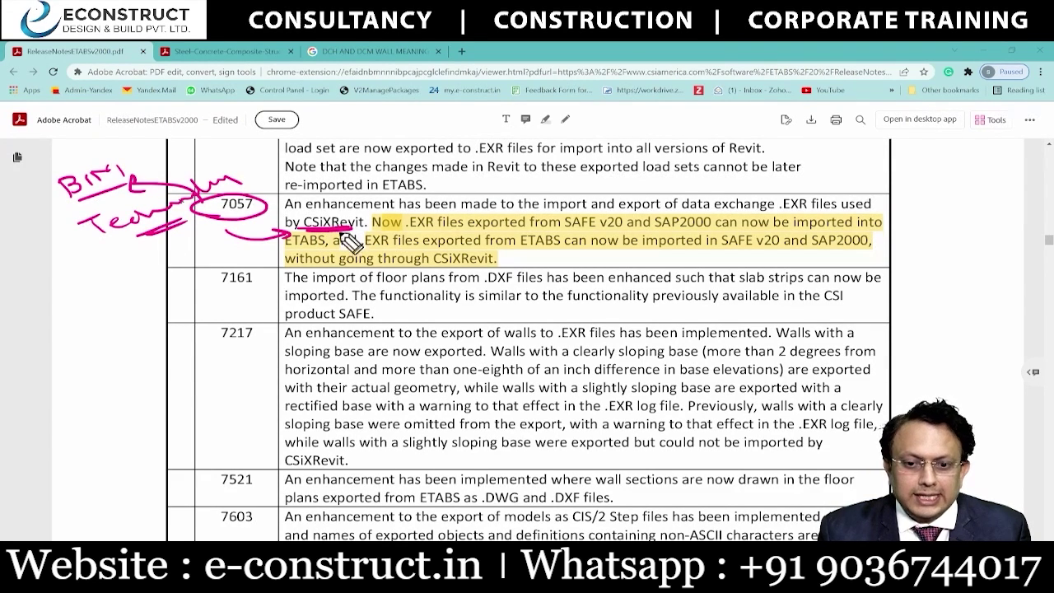
- Underline ".EXR files" and both mentions of SAFE v20 and SAP2000 in ticket 7057, ticking the first pair
left_click_drag(376, 231, 463, 232)
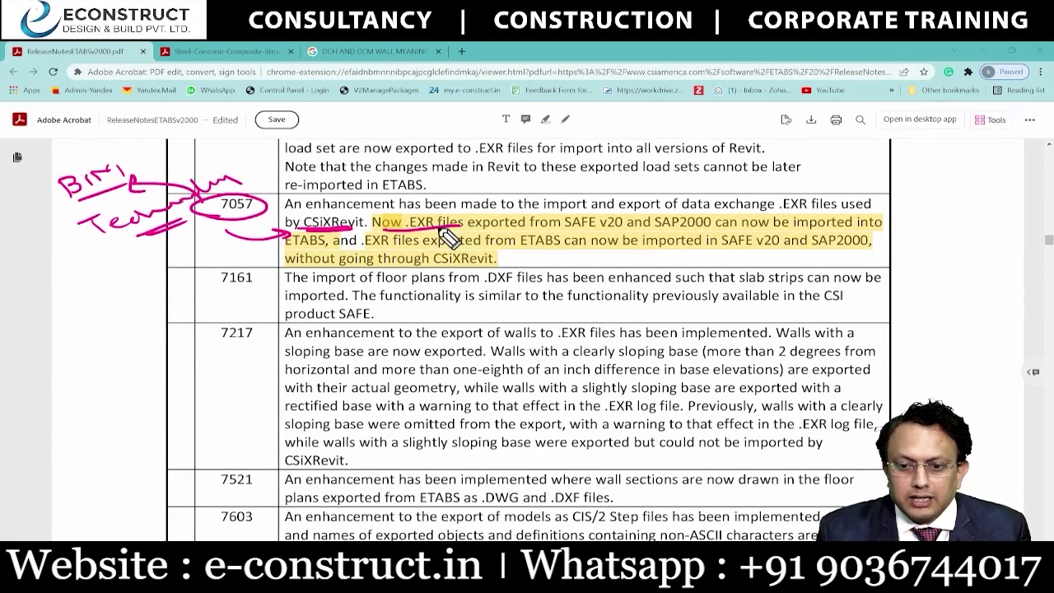
left_click_drag(564, 231, 712, 231)
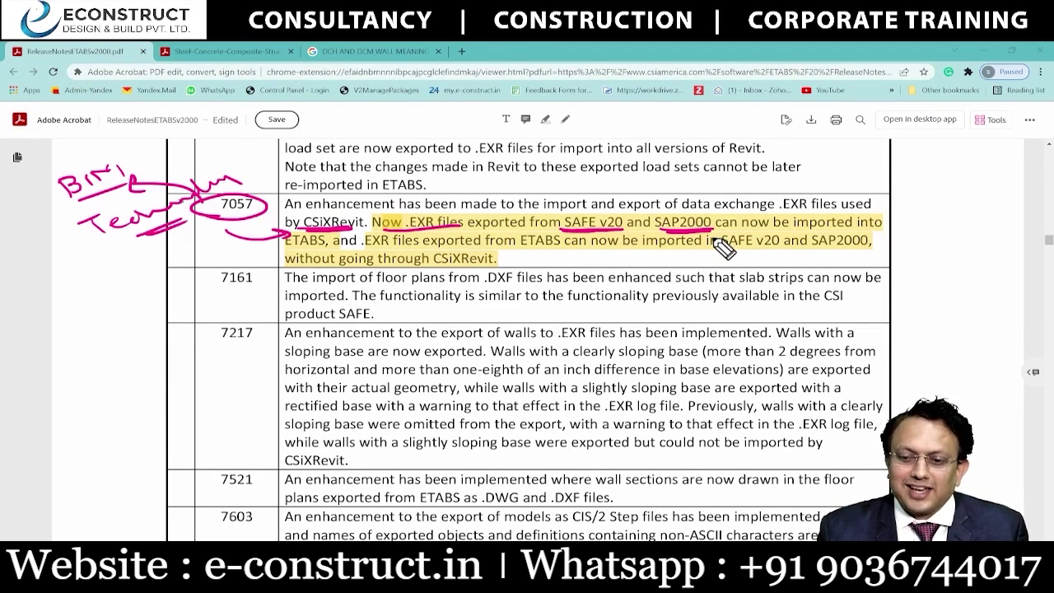
left_click_drag(620, 211, 725, 205)
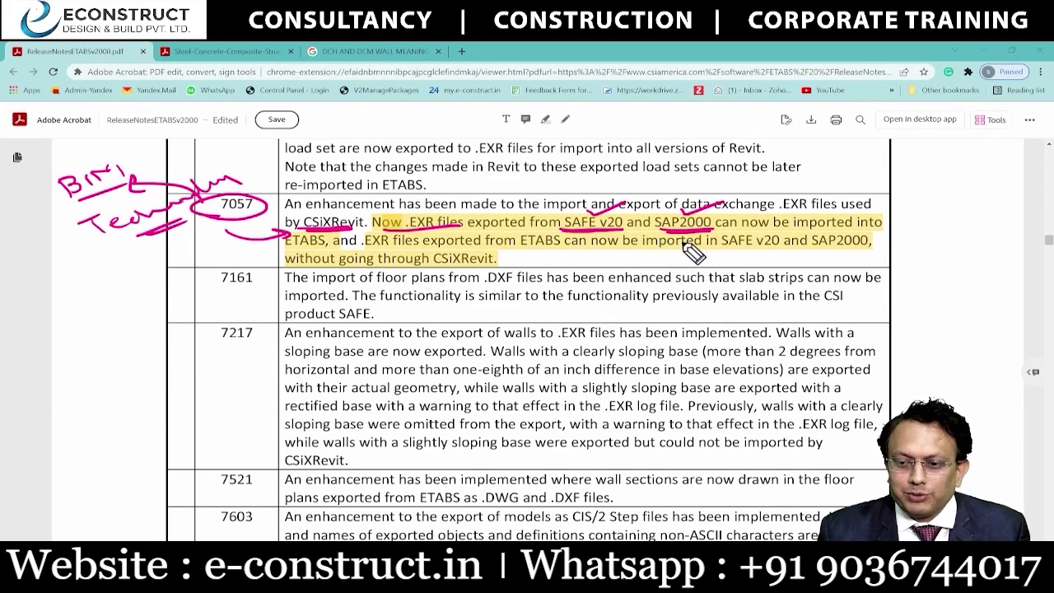
left_click_drag(720, 249, 870, 247)
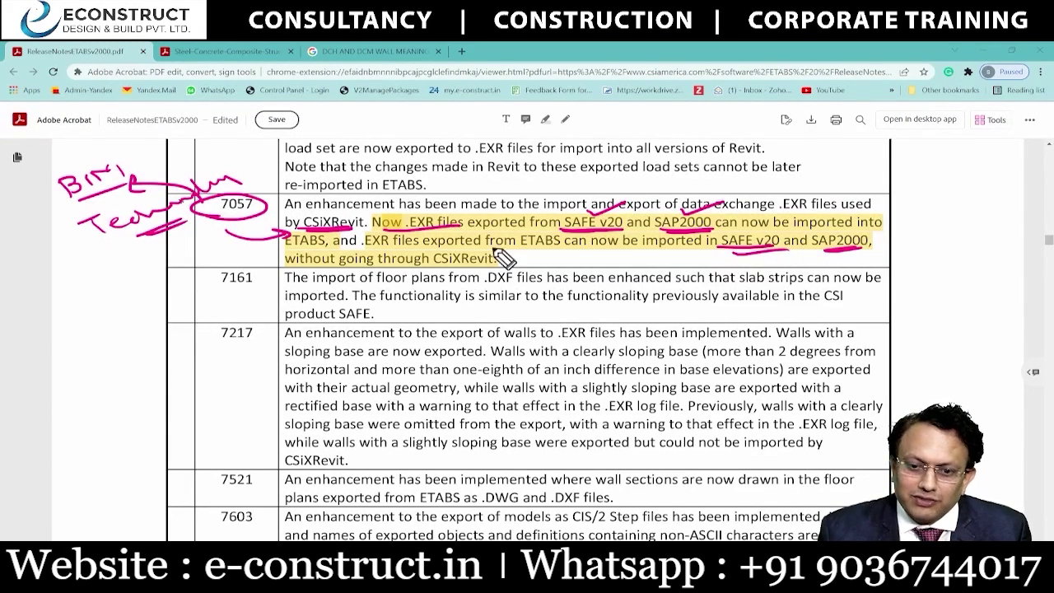
- Circle and underline the last CSiXRevit in ticket 7057, add a tick beside the ticket number, and clear all annotations
mouse_move(498, 262)
left_mouse_down()
mouse_move(455, 266)
mouse_move(499, 250)
mouse_move(432, 266)
left_mouse_up()
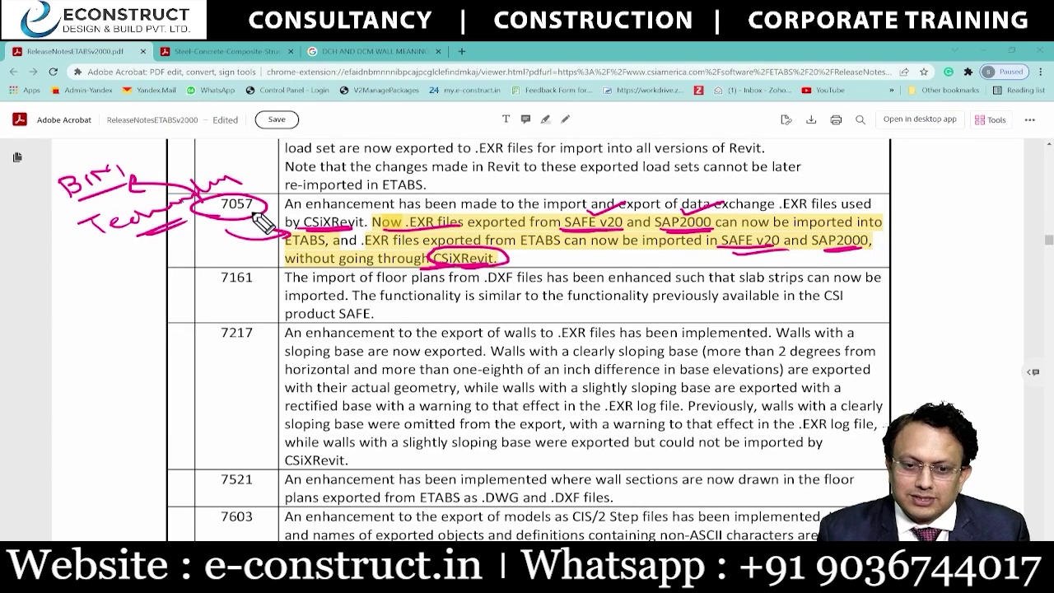
left_click_drag(239, 230, 278, 232)
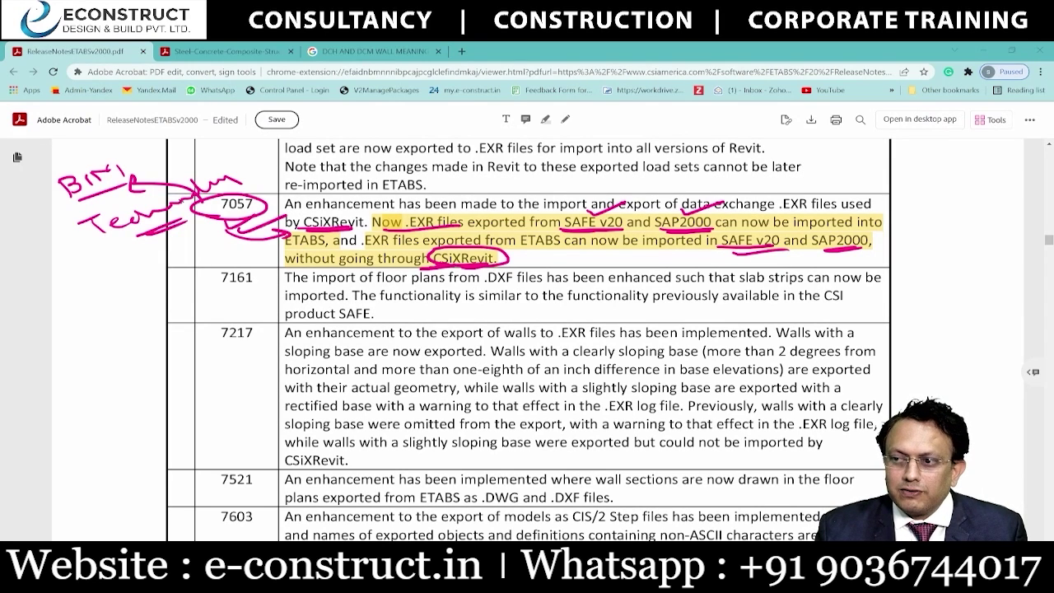
key("Escape")
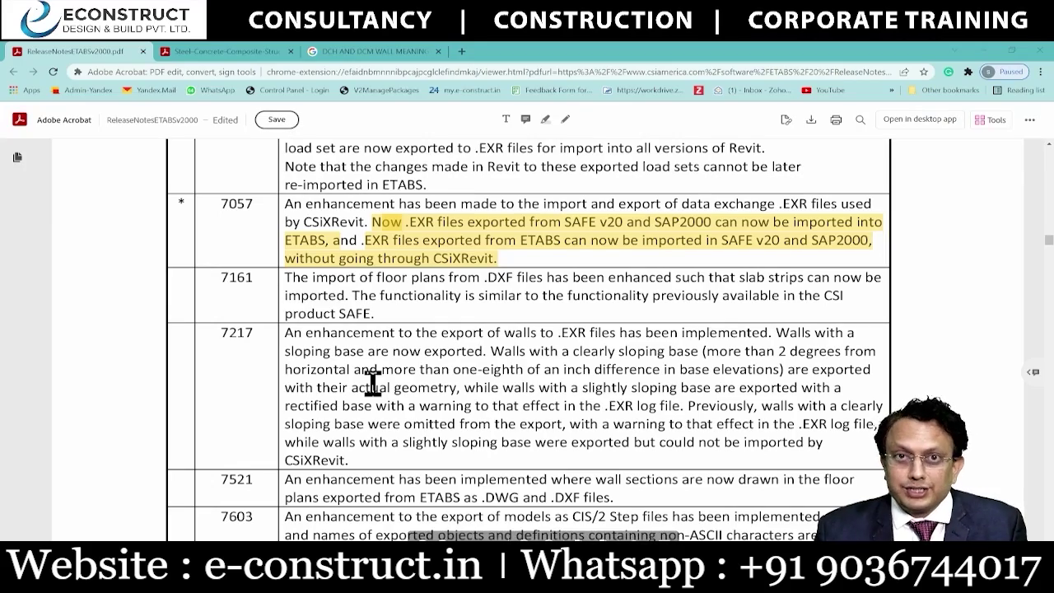
- Go to the Loading enhancements and box "temperature gradient" in ticket 1721
scroll(373, 385, "down", 12)
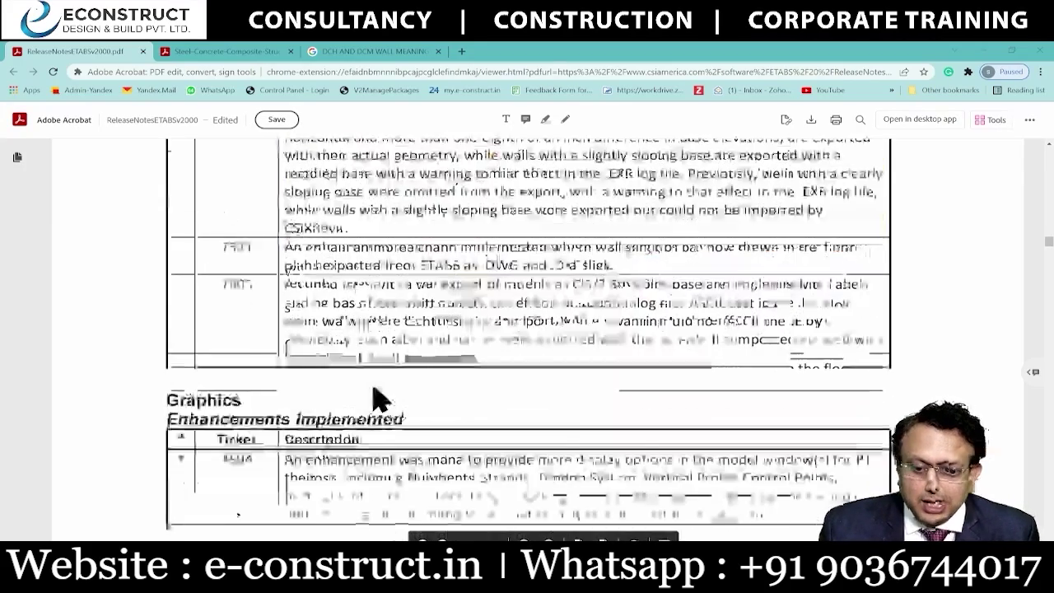
scroll(373, 387, "down", 2)
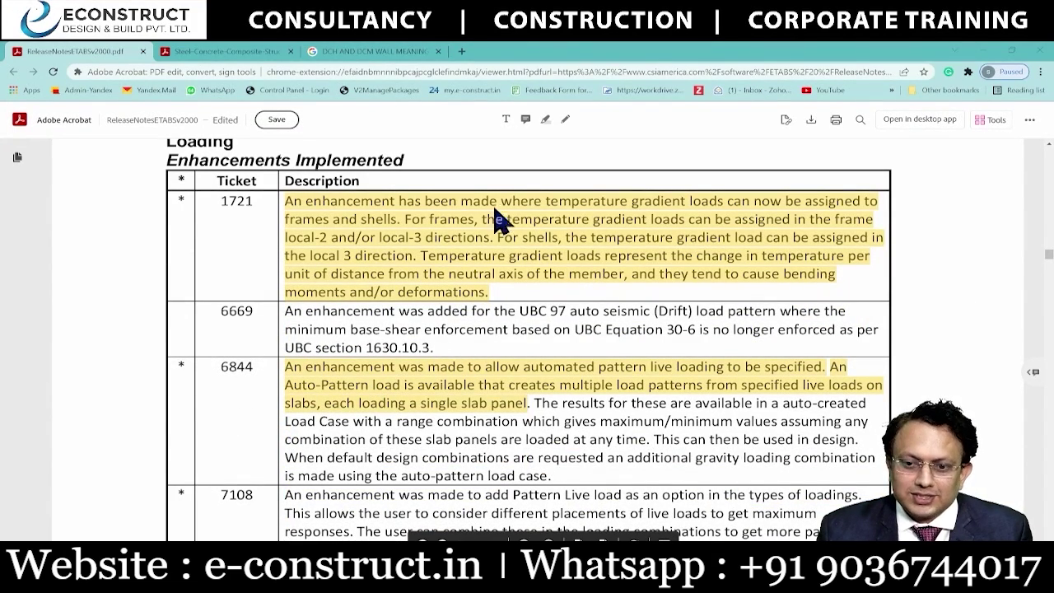
left_click_drag(539, 191, 705, 237)
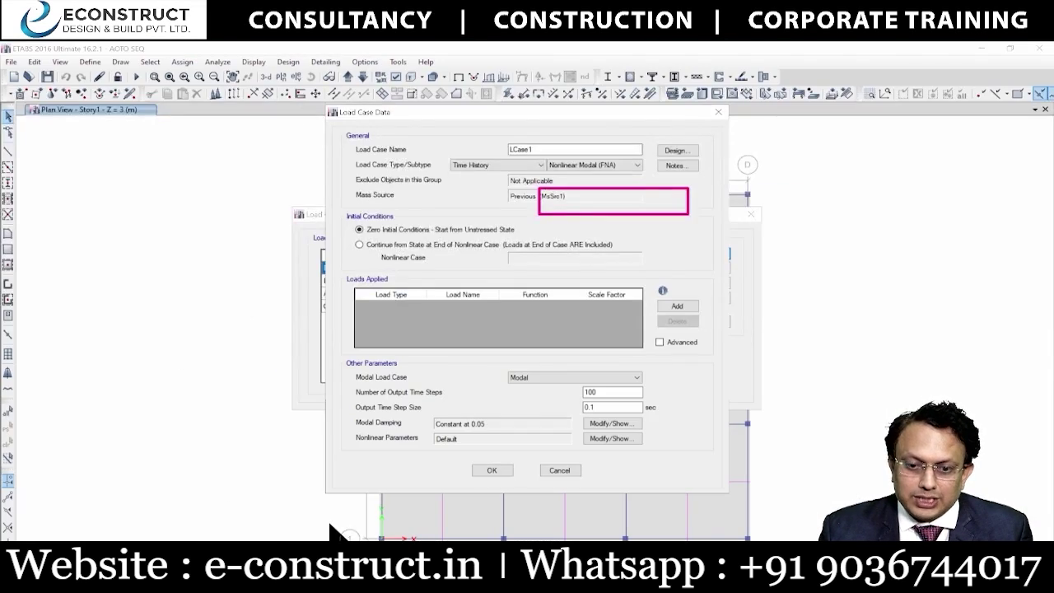
- In ETABS, cancel the open load case dialogs and add a load pattern named TEMP of type Other
left_click(557, 471)
left_click(682, 376)
left_click(90, 62)
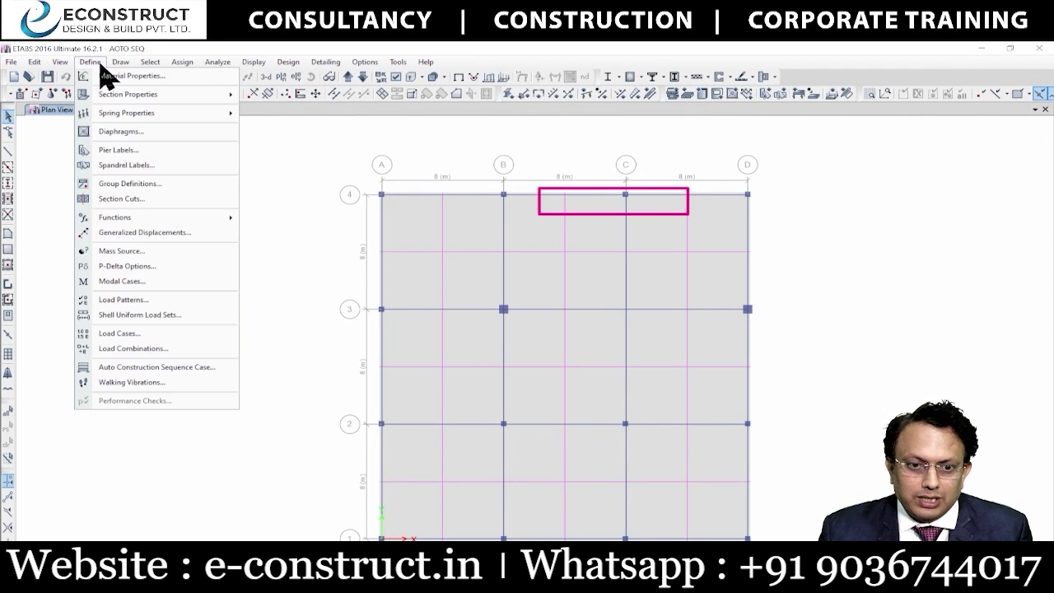
left_click(123, 299)
double_click(367, 283)
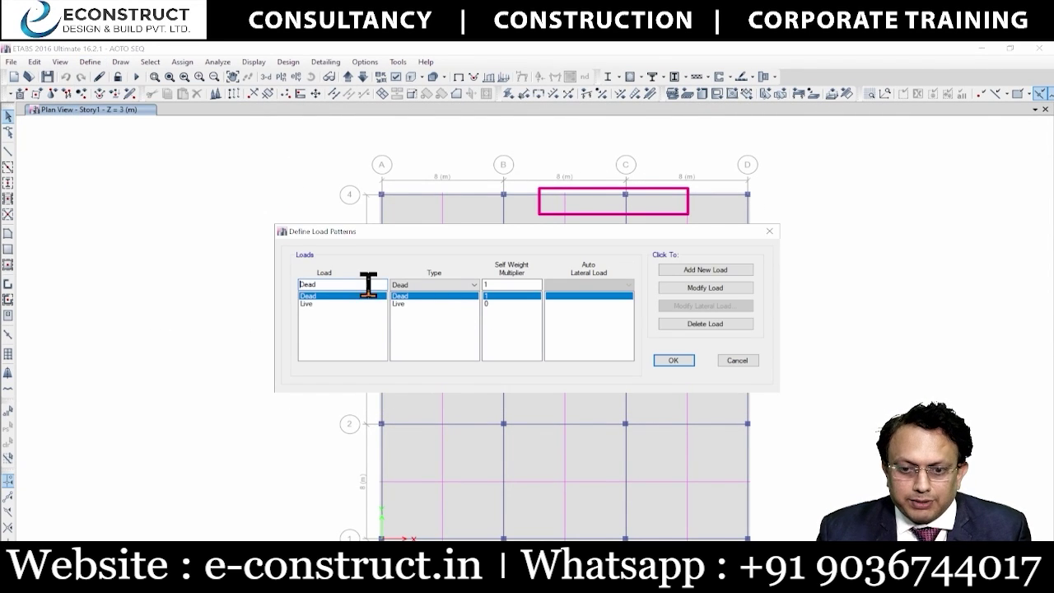
type("TEMP")
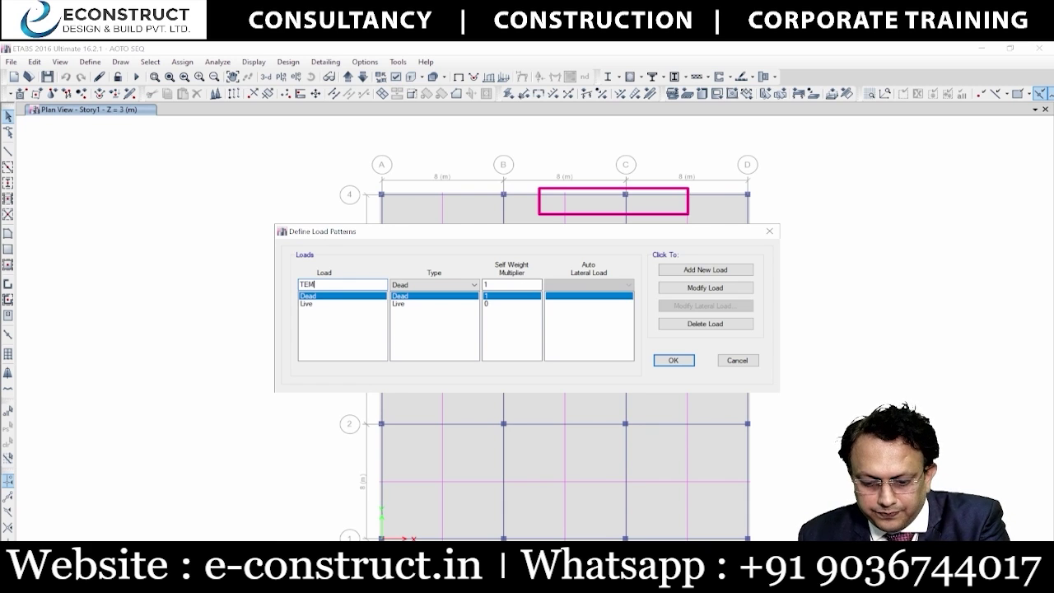
left_click(414, 300)
left_click(420, 392)
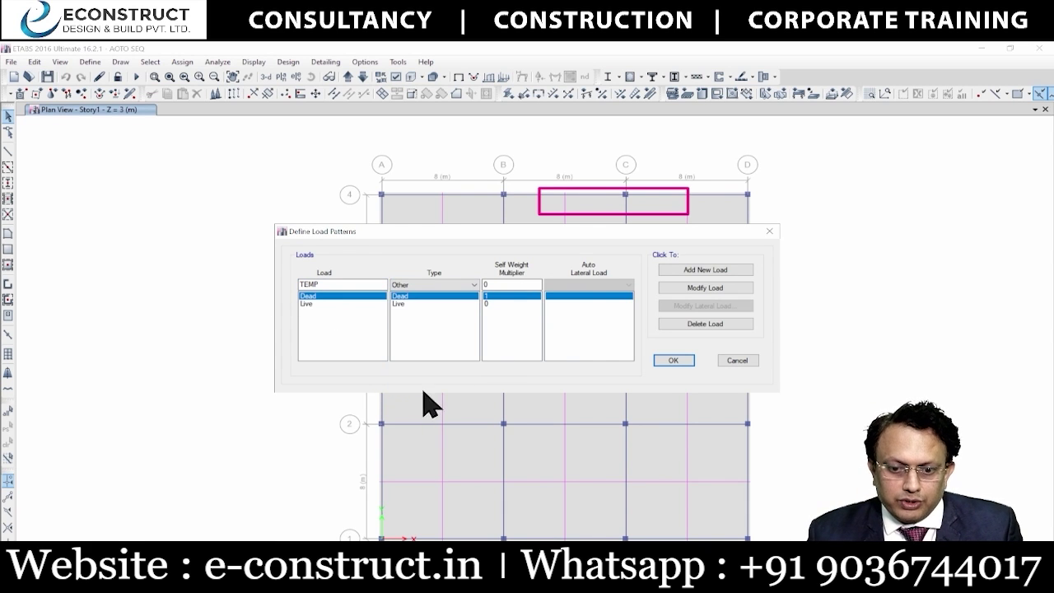
left_click(726, 273)
left_click(671, 362)
- Select the whole Story1 plan and open the shell temperature load assignment with load pattern TEMP
left_click_drag(327, 158, 818, 474)
left_click(182, 63)
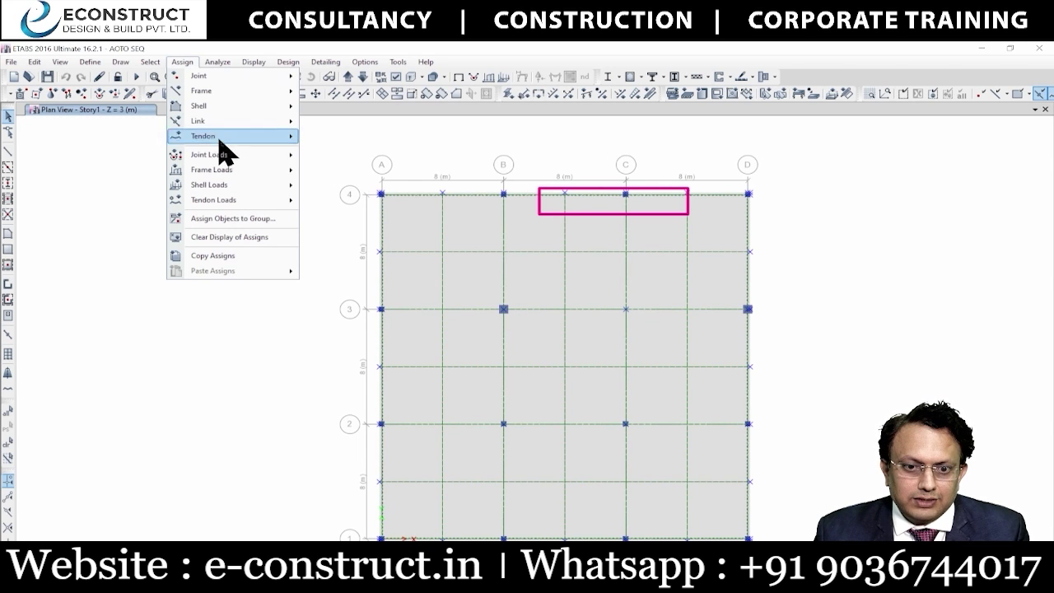
mouse_move(229, 186)
left_click(372, 232)
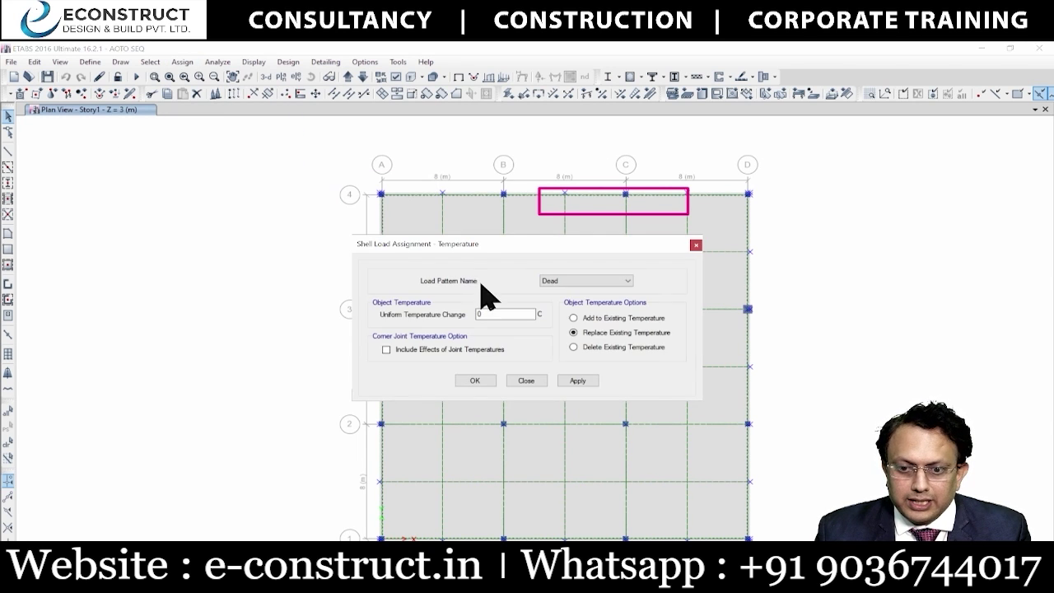
left_click(376, 238)
left_click(369, 264)
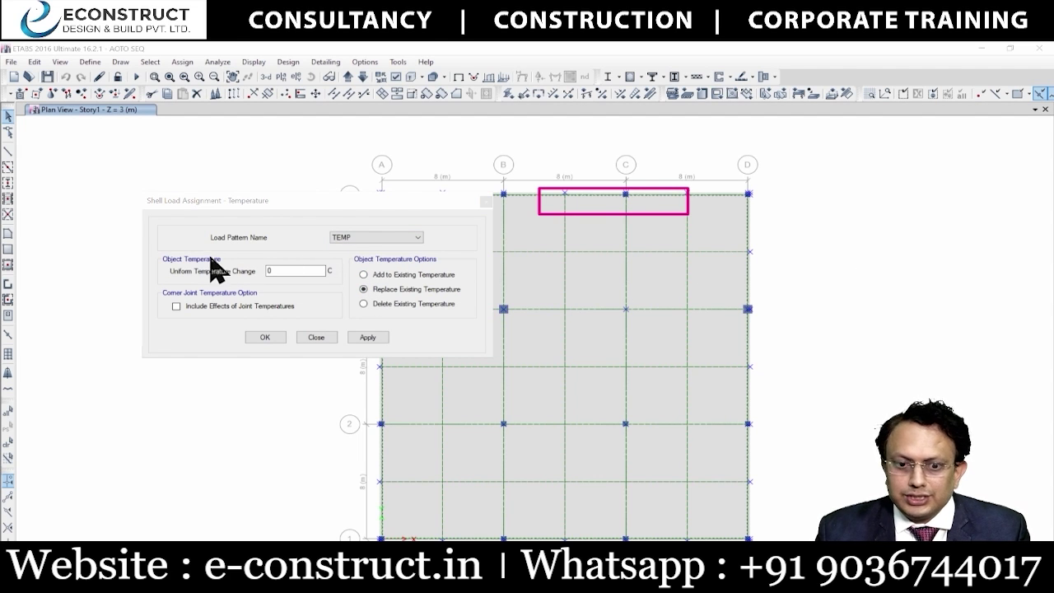
- Box the Uniform Temperature Change setting and sketch a rectangular slab section with reinforcement below the dialog
left_click_drag(149, 241, 335, 281)
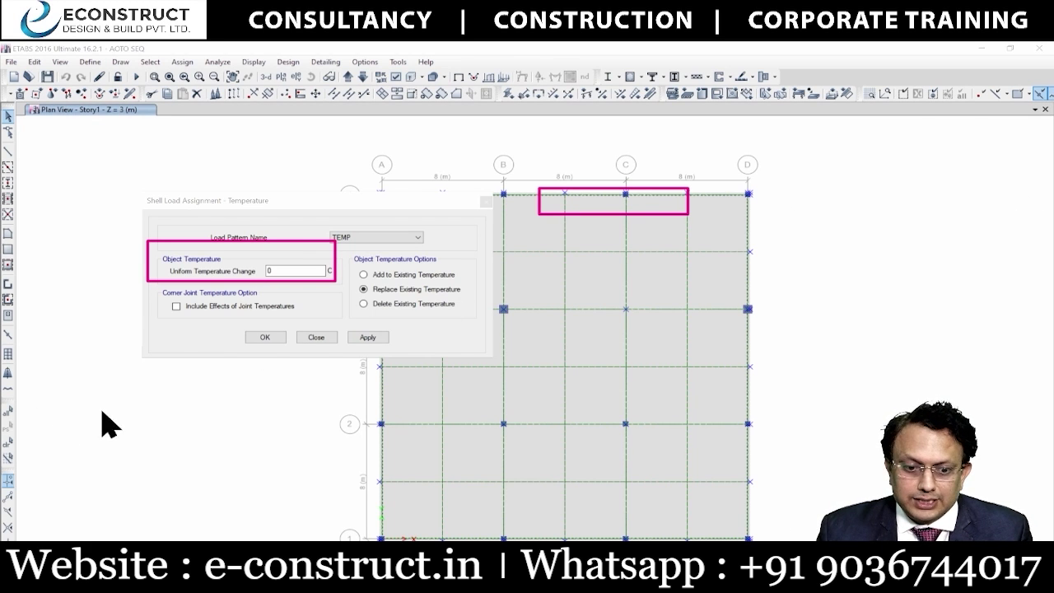
left_click_drag(85, 400, 326, 453)
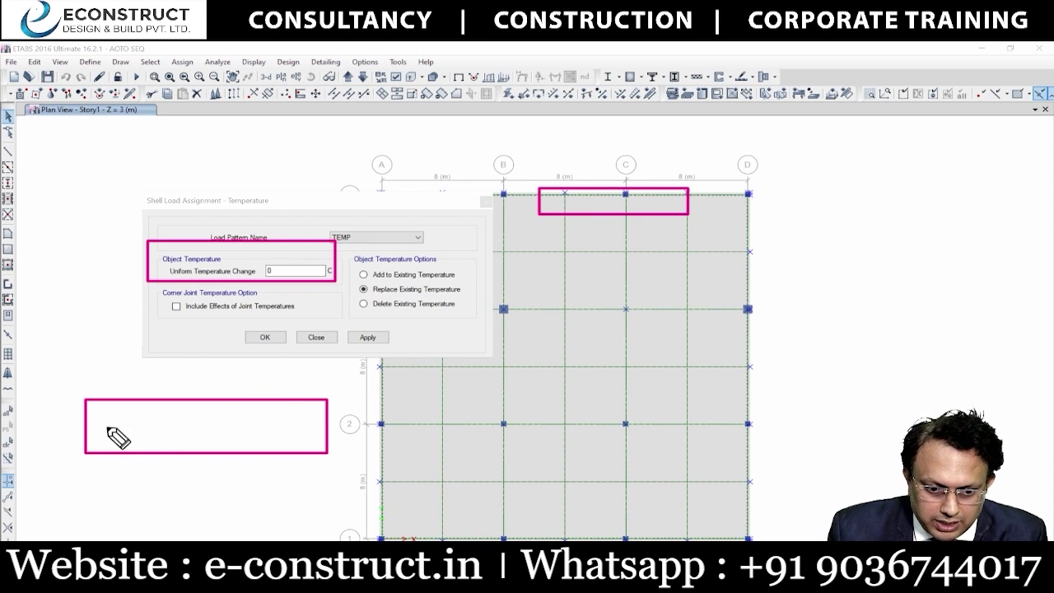
mouse_move(95, 417)
left_mouse_down()
mouse_move(93, 433)
mouse_move(319, 425)
left_mouse_up()
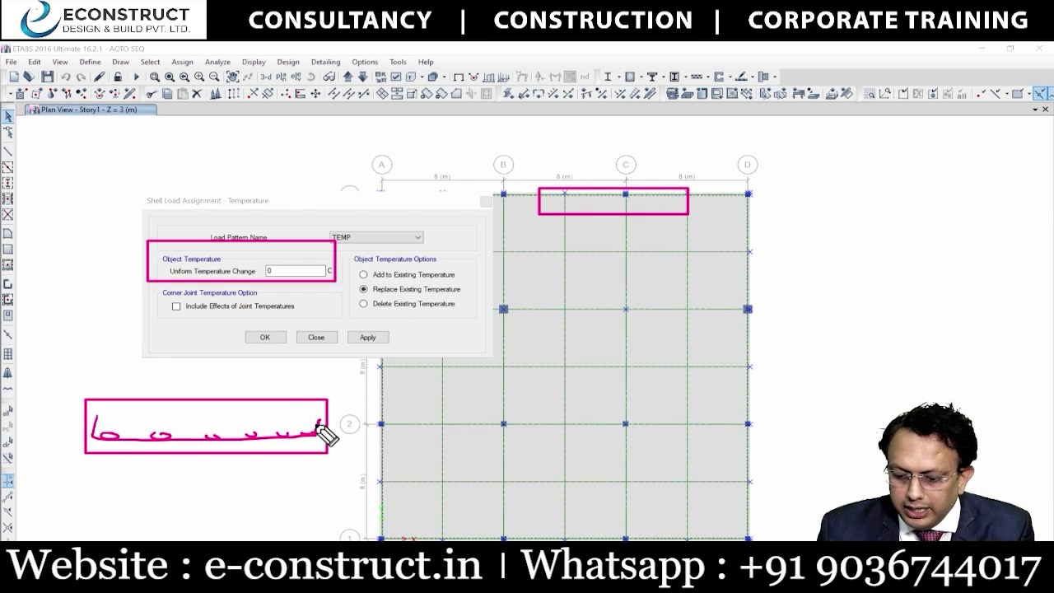
- Add heat arrows labelled "Temp" above the slab section, and mark a through-thickness arrow between its top and bottom faces
left_click_drag(158, 333, 201, 394)
left_click_drag(127, 338, 146, 398)
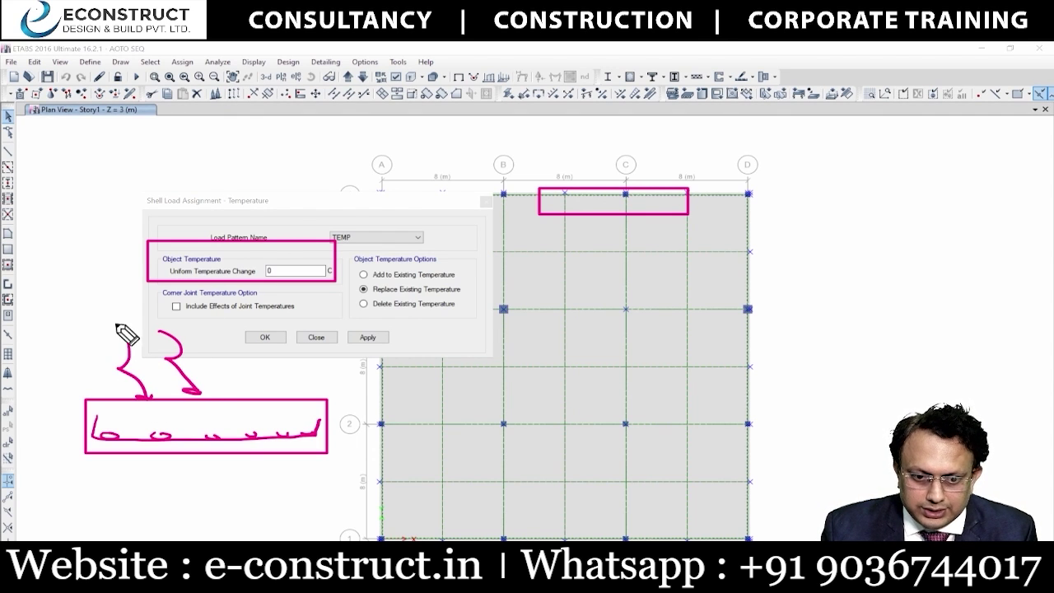
mouse_move(206, 377)
left_mouse_down()
mouse_move(280, 380)
mouse_move(249, 450)
mouse_move(249, 422)
mouse_move(250, 471)
left_mouse_up()
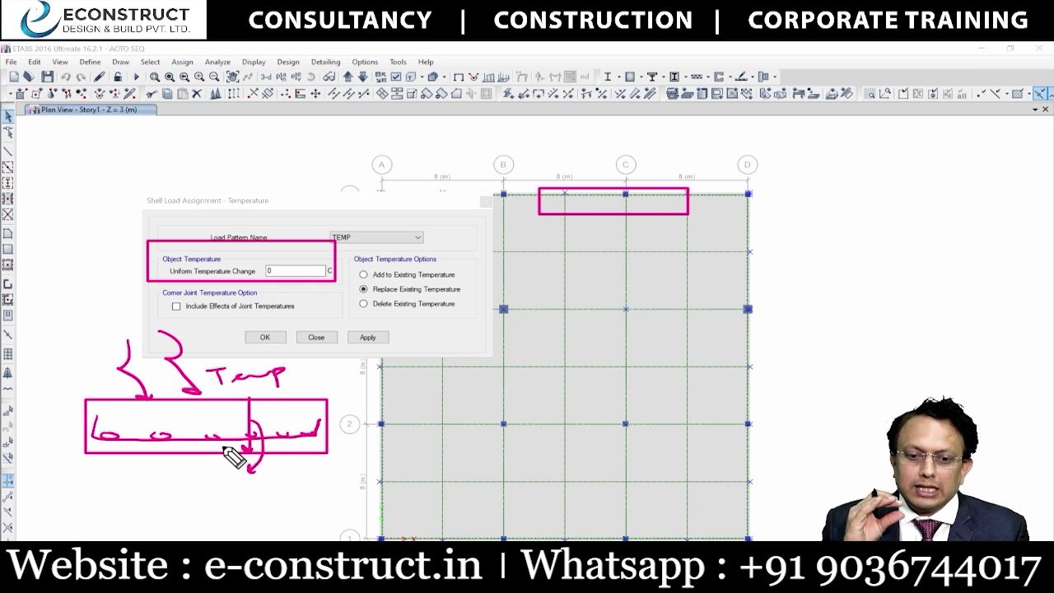
left_click_drag(245, 449, 255, 464)
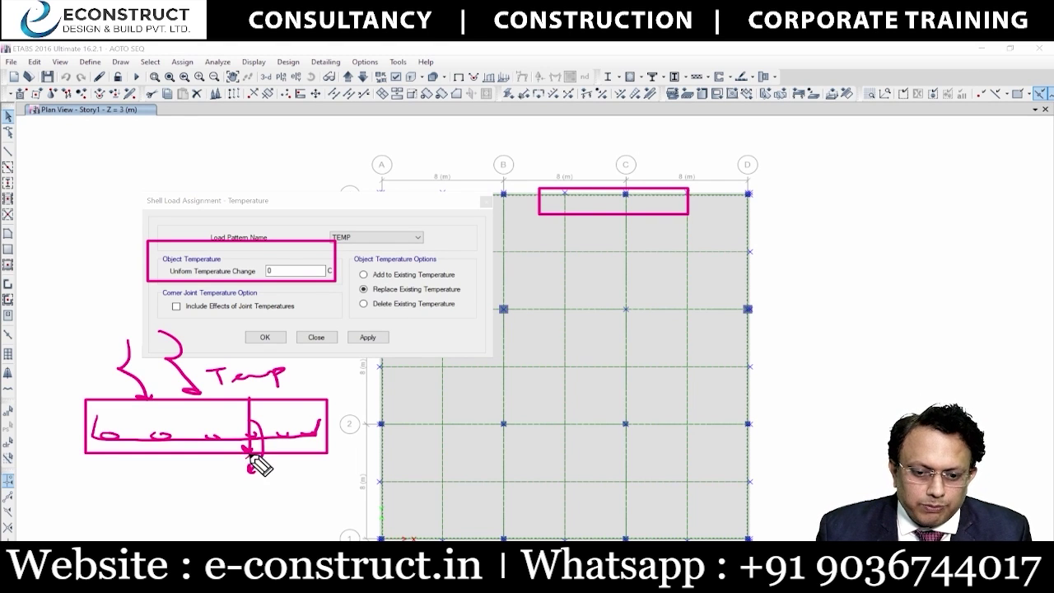
left_click_drag(247, 395, 248, 408)
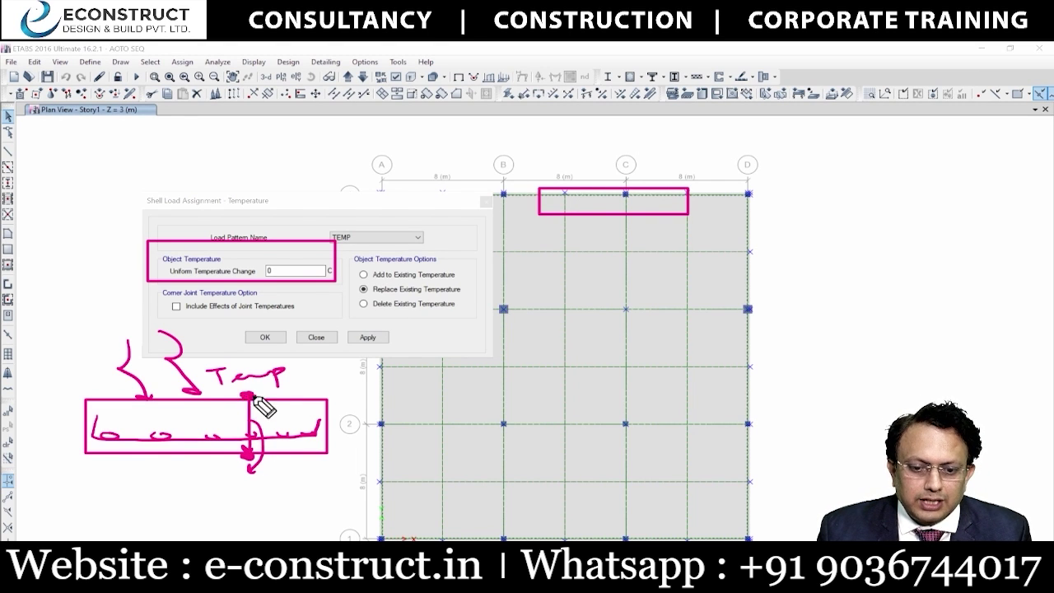
- Write a note about the gradient in temperature change below the slab sketch, and clear all annotations
mouse_move(217, 483)
left_mouse_down()
mouse_move(278, 494)
mouse_move(352, 473)
left_mouse_up()
mouse_move(251, 500)
left_mouse_down()
mouse_move(466, 478)
mouse_move(452, 494)
left_mouse_up()
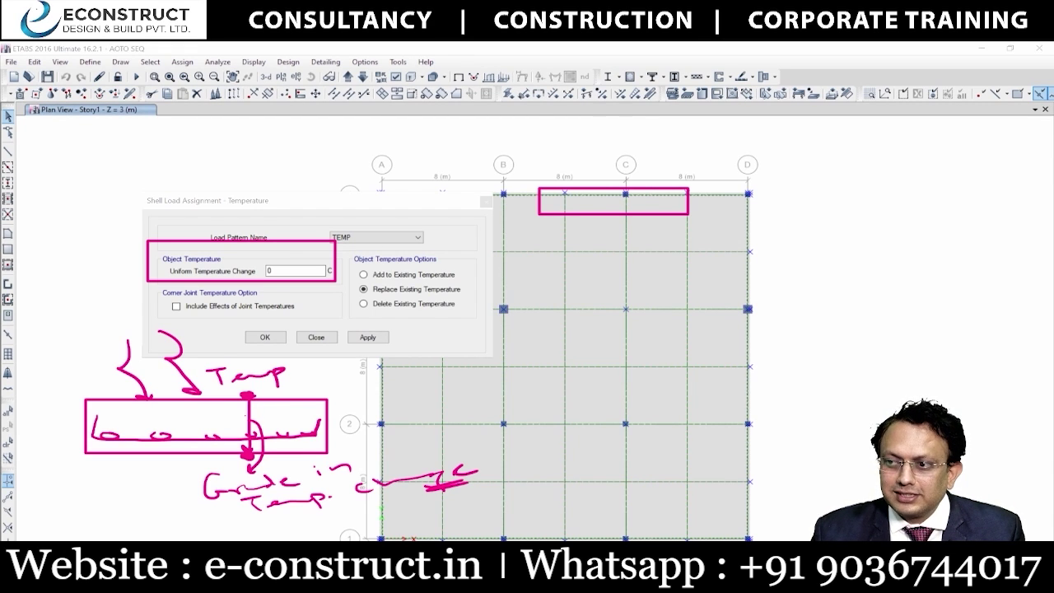
key("Escape")
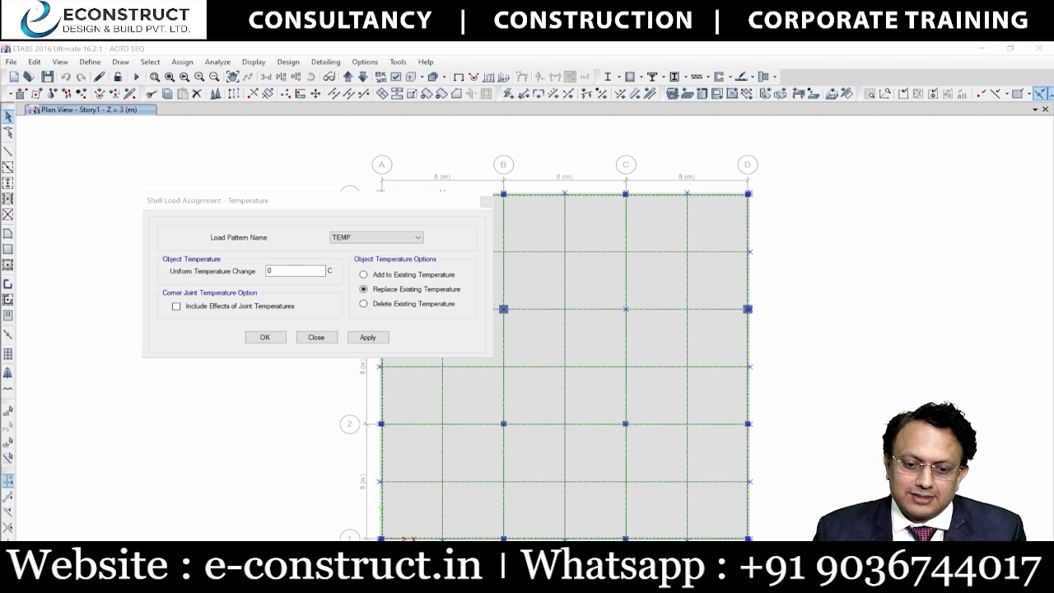
- Switch back to the ETABS release notes in Chrome and review tickets 1721 and 6844 under Loading
mouse_move(202, 581)
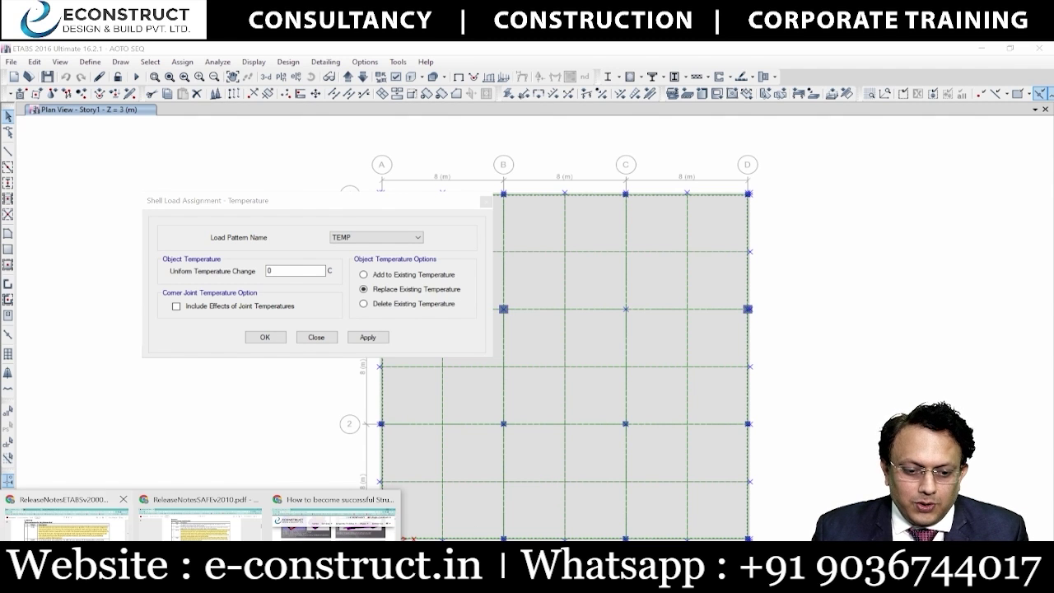
left_click(66, 519)
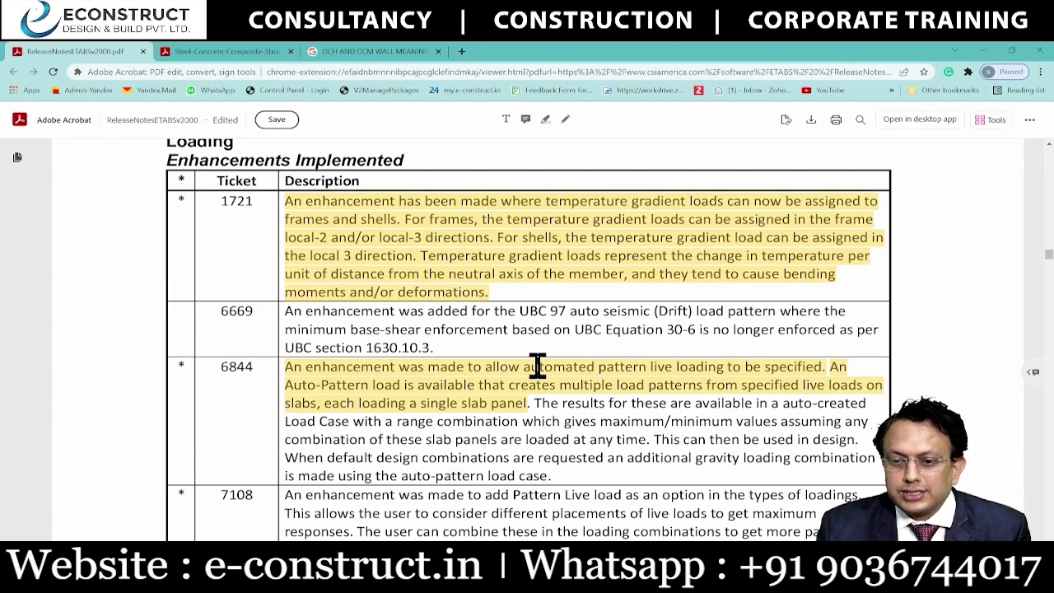
scroll(534, 416, "down", 1)
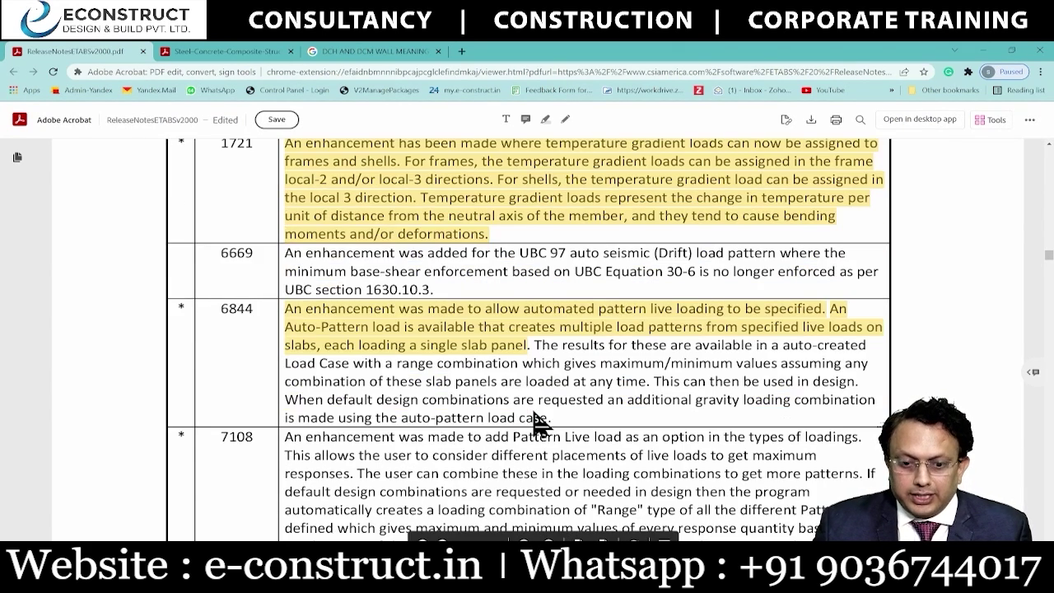
scroll(539, 422, "up", 1)
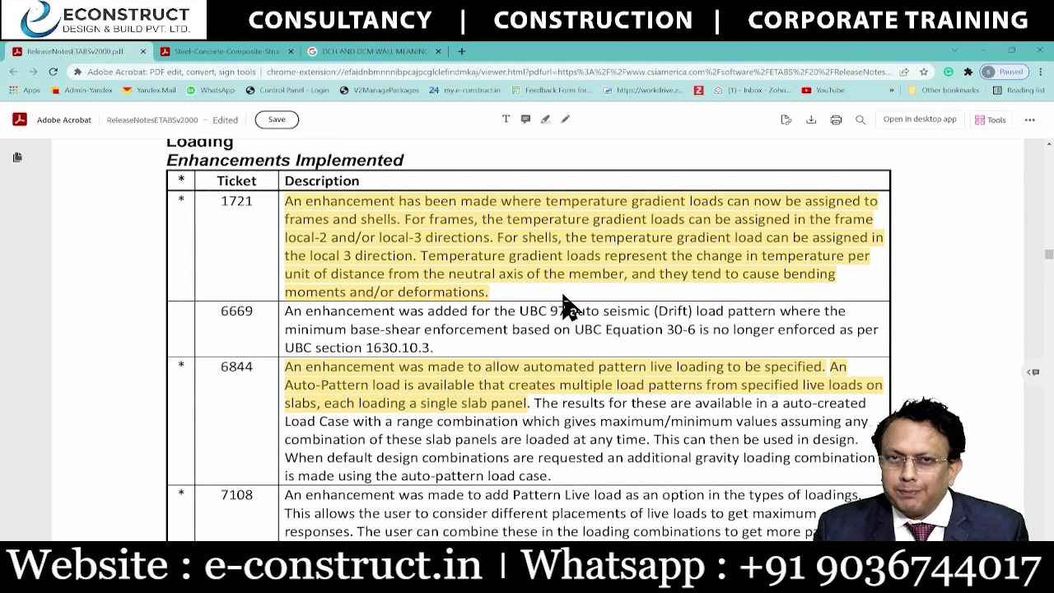
scroll(565, 306, "down", 2)
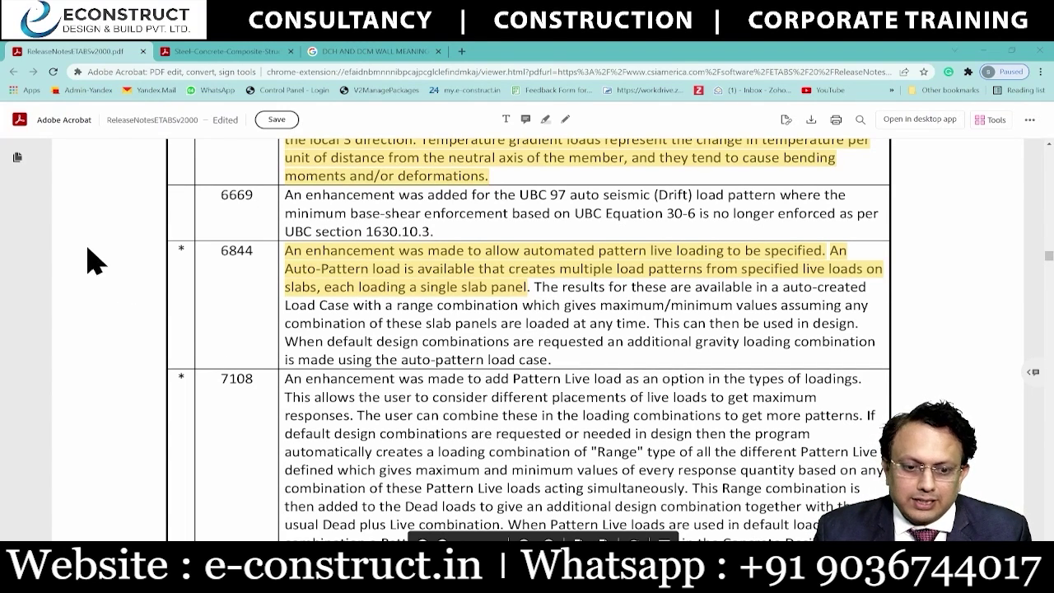
- Sketch a slab plan beside ticket 6844, divided into two upper panels and one full-width lower panel
left_click_drag(80, 246, 242, 418)
left_click_drag(154, 246, 242, 326)
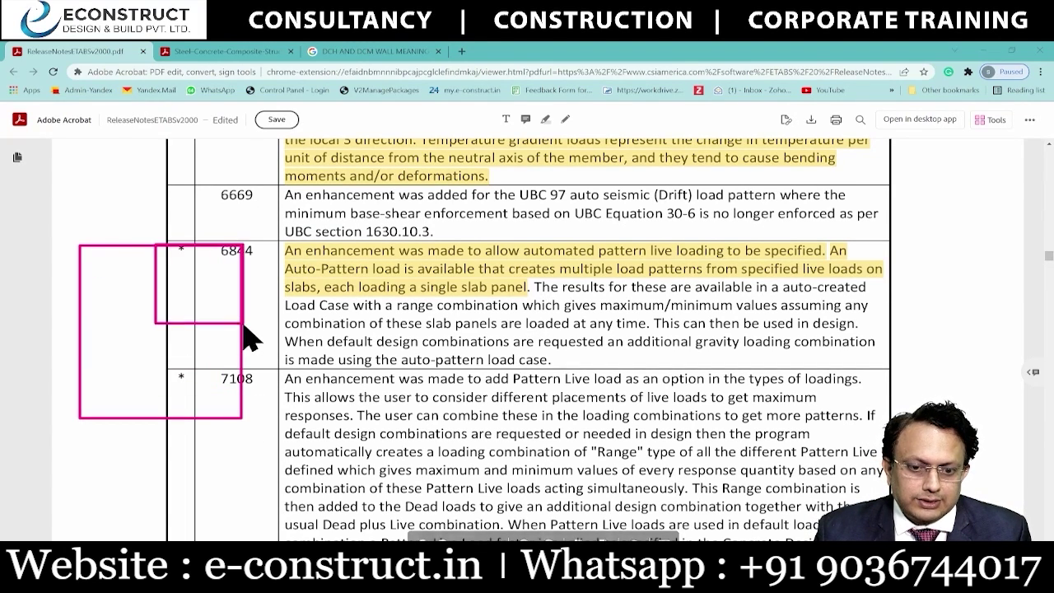
mouse_move(81, 333)
left_mouse_down()
mouse_move(100, 353)
mouse_move(239, 407)
left_mouse_up()
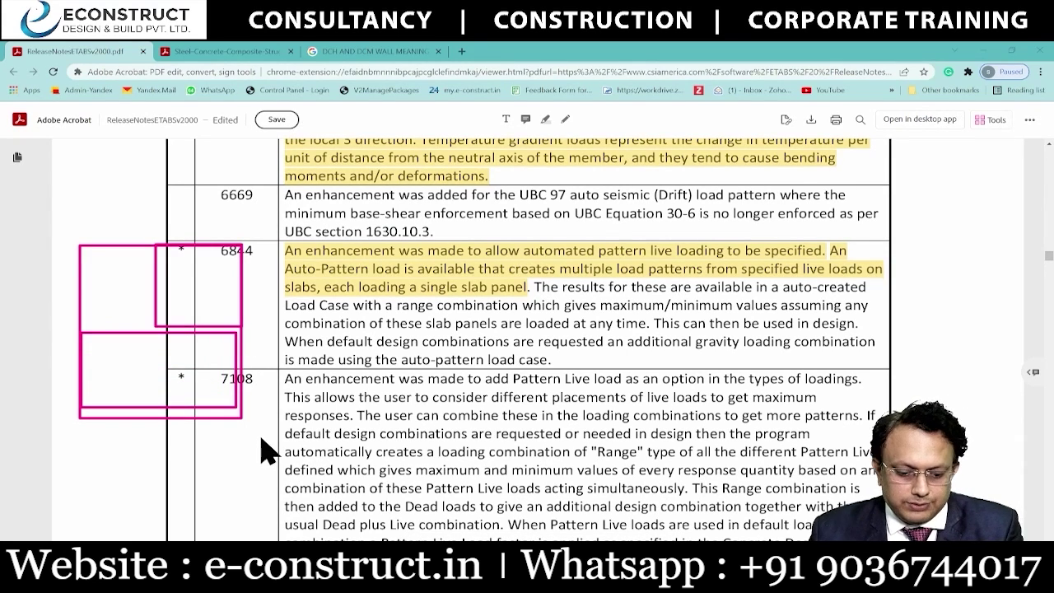
key("ctrl+z")
left_click_drag(241, 418, 77, 326)
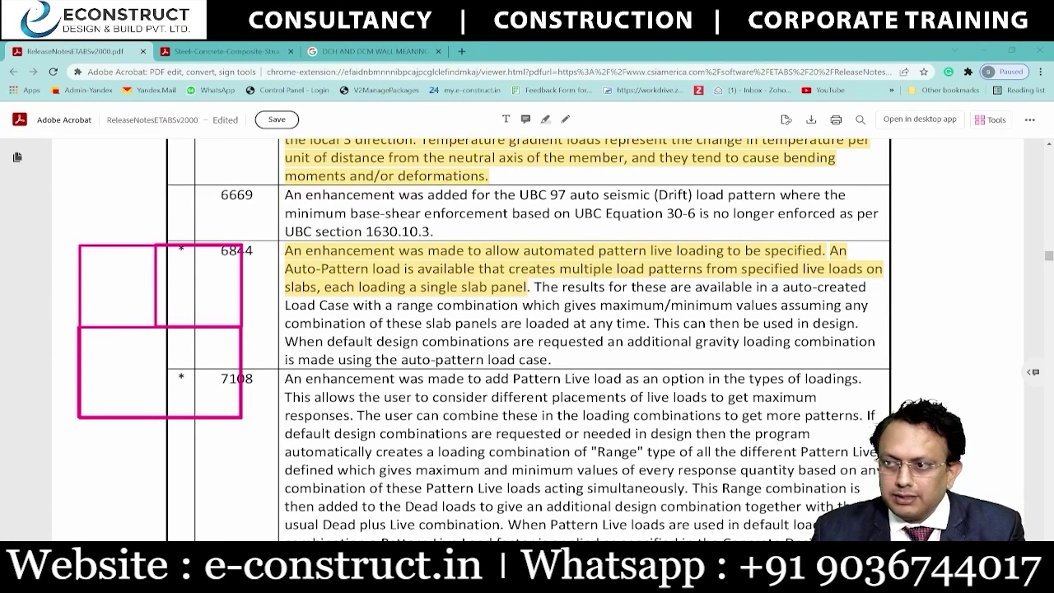
- Label the slab panels L1, L2 and L3, hatch L1, and draw arrows from L1 to L2 and from L2 to L3
left_click_drag(107, 278, 128, 295)
mouse_move(193, 277)
left_mouse_down()
mouse_move(206, 292)
mouse_move(240, 290)
left_mouse_up()
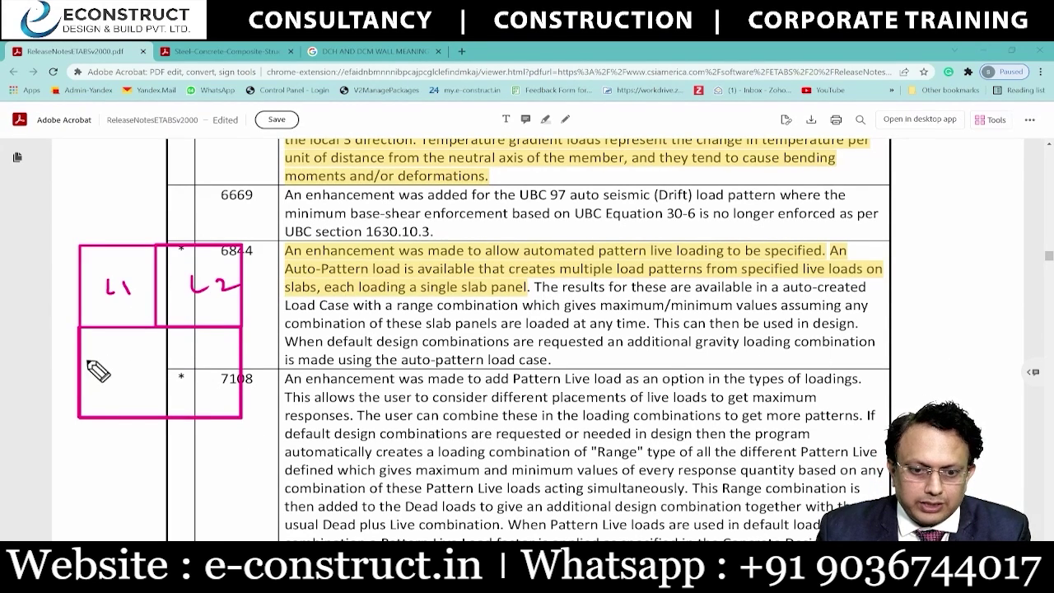
mouse_move(112, 363)
left_mouse_down()
mouse_move(132, 379)
mouse_move(175, 380)
left_mouse_up()
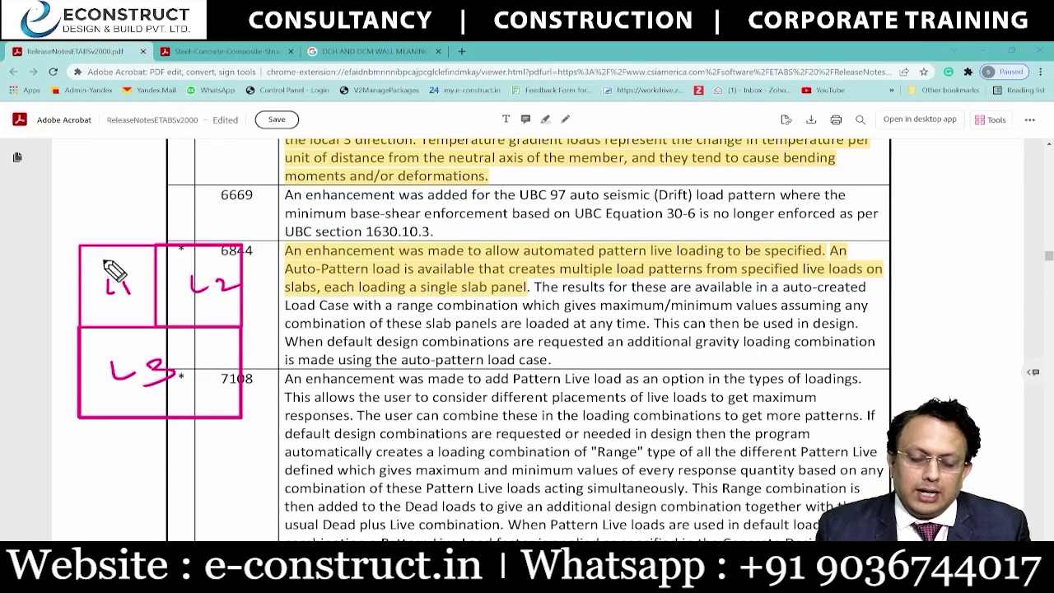
mouse_move(114, 270)
left_mouse_down()
mouse_move(130, 266)
mouse_move(141, 299)
mouse_move(136, 285)
mouse_move(183, 272)
mouse_move(224, 319)
mouse_move(211, 354)
mouse_move(188, 356)
left_mouse_up()
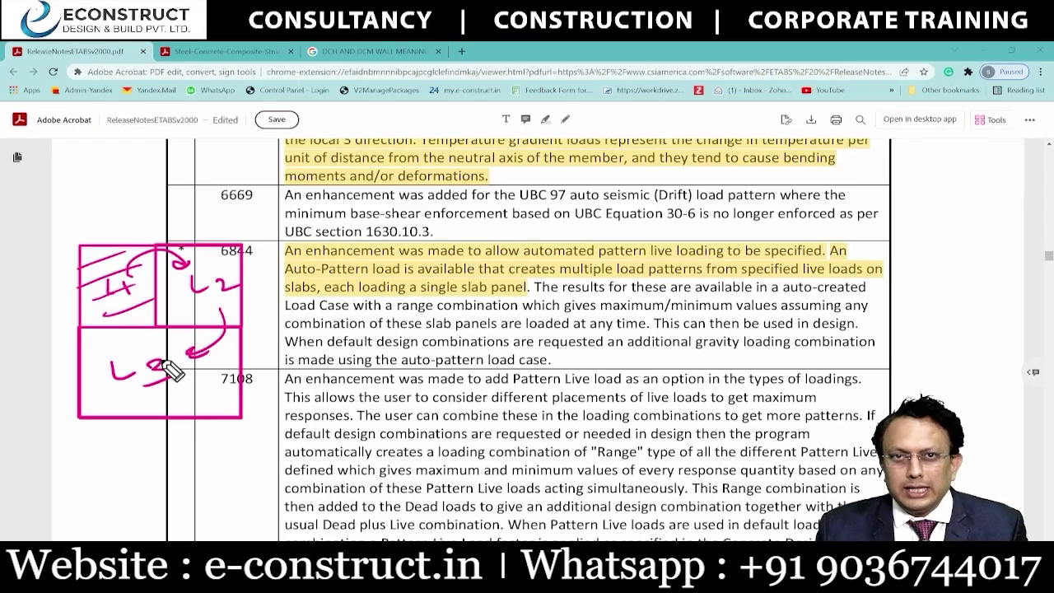